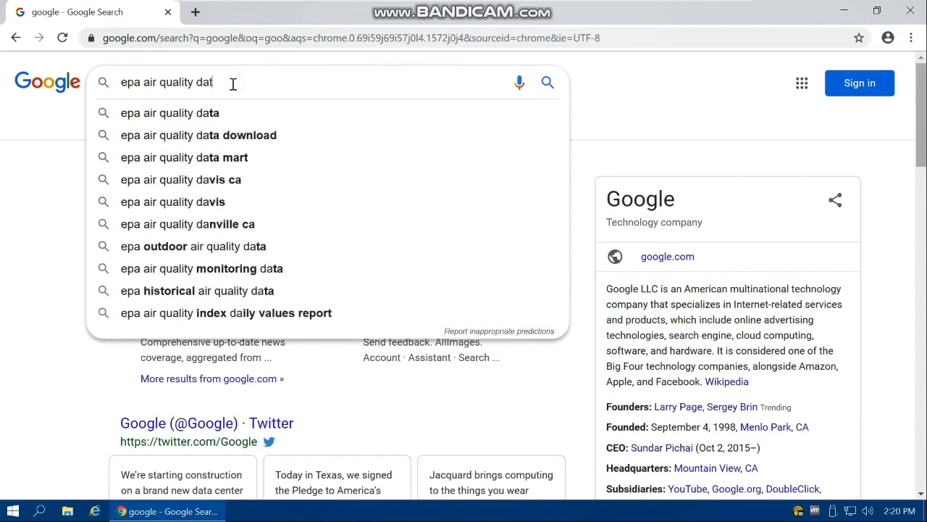
# Search Google for "epa air quality data" and open the EPA's Download Daily Data page.
pyautogui.press('Down')
pyautogui.press('Return')
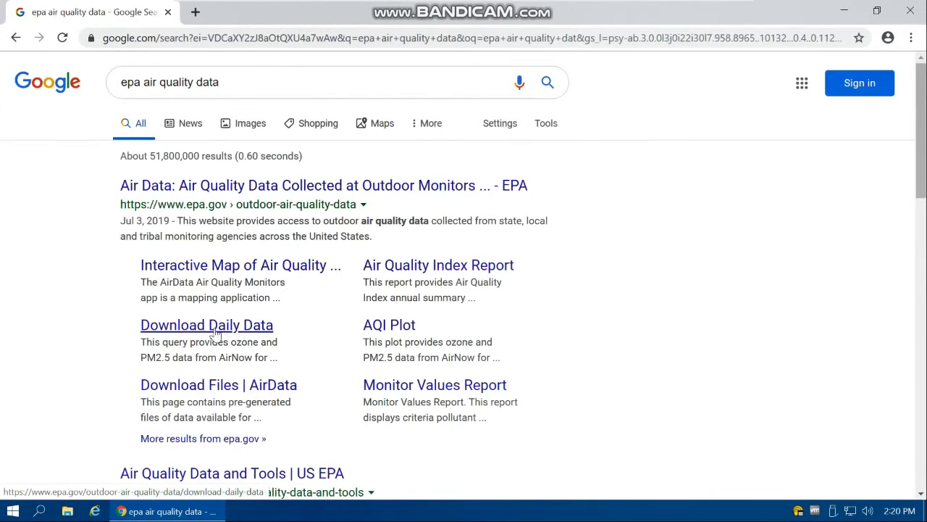
pyautogui.click(241, 328)
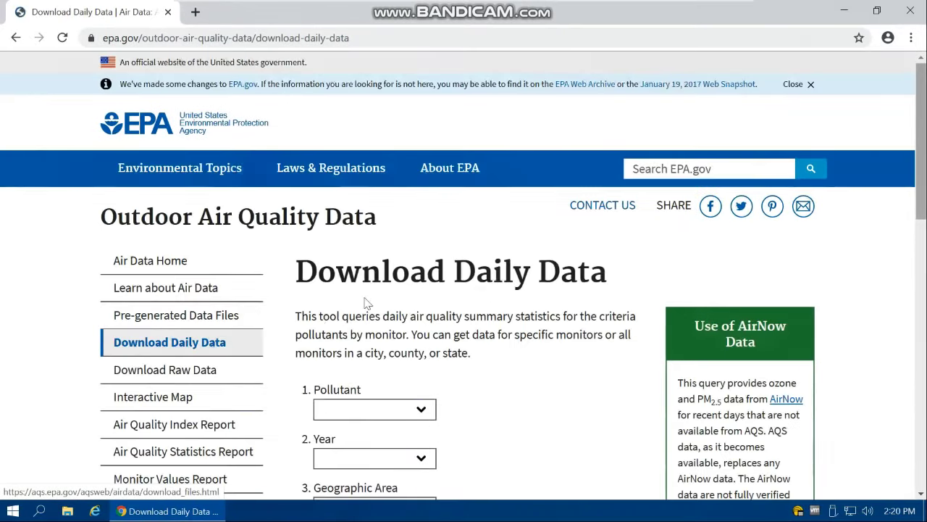
# Set the daily data query's pollutant to PM2.5 and its year to 2018.
pyautogui.scroll(-3, 471, 311)
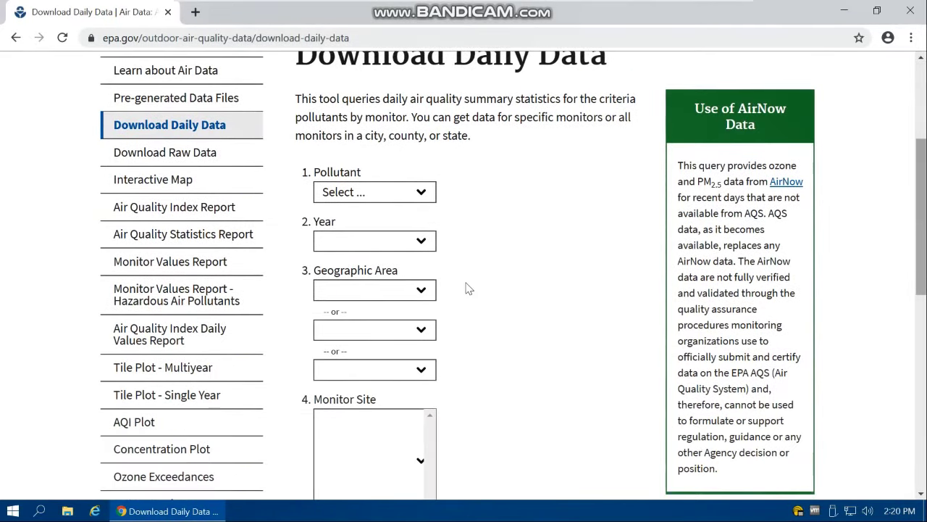
pyautogui.click(423, 194)
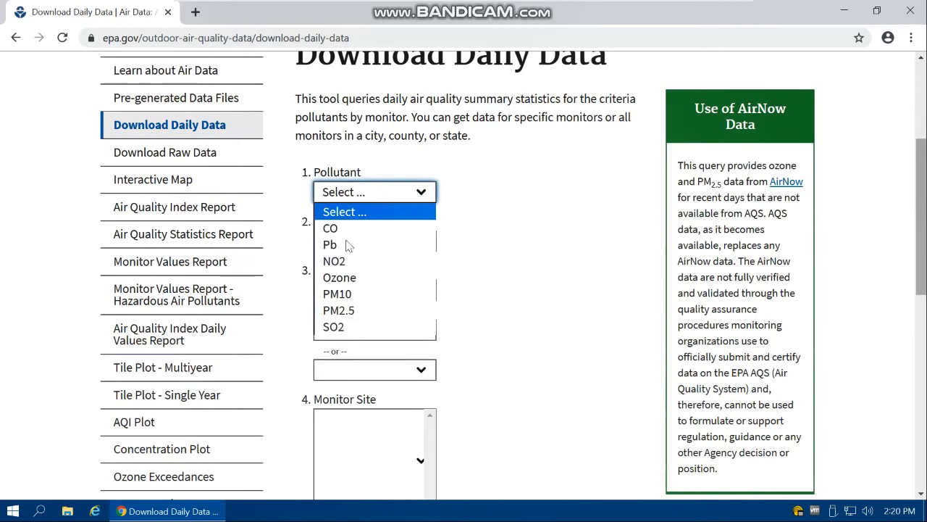
pyautogui.click(354, 310)
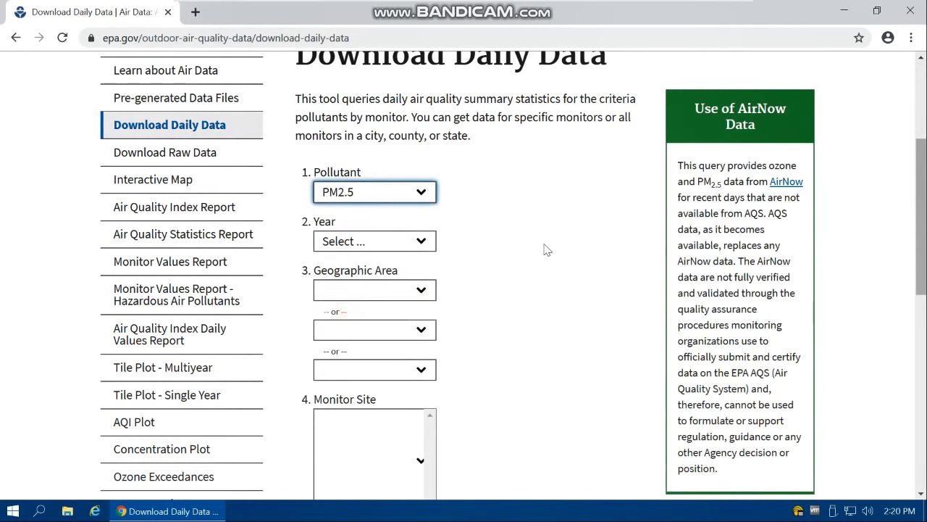
pyautogui.click(422, 243)
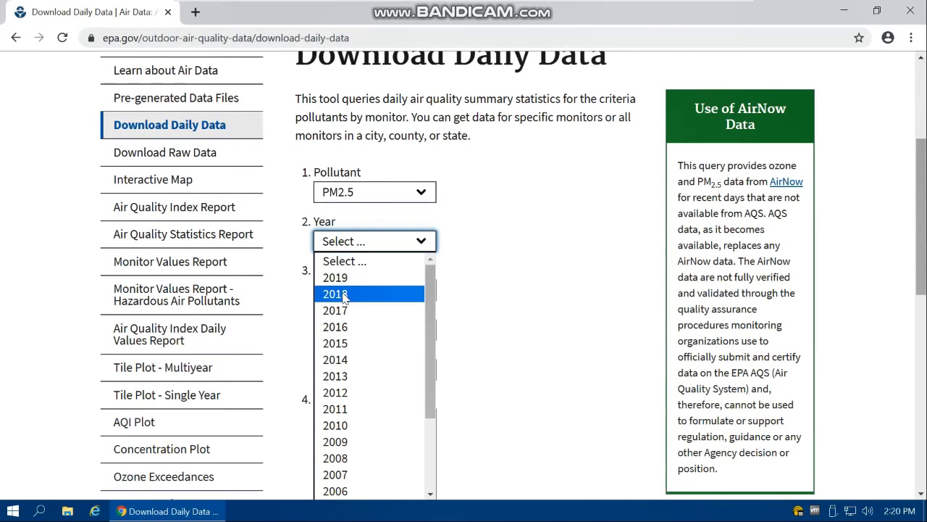
pyautogui.click(345, 294)
# Choose Ohio as the state for the query's geographic area.
pyautogui.scroll(-1, 511, 287)
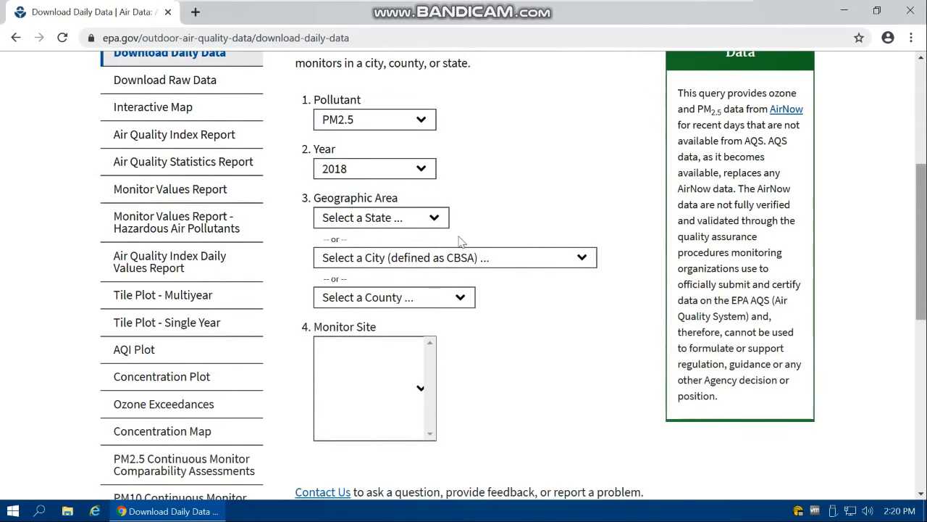
pyautogui.click(437, 225)
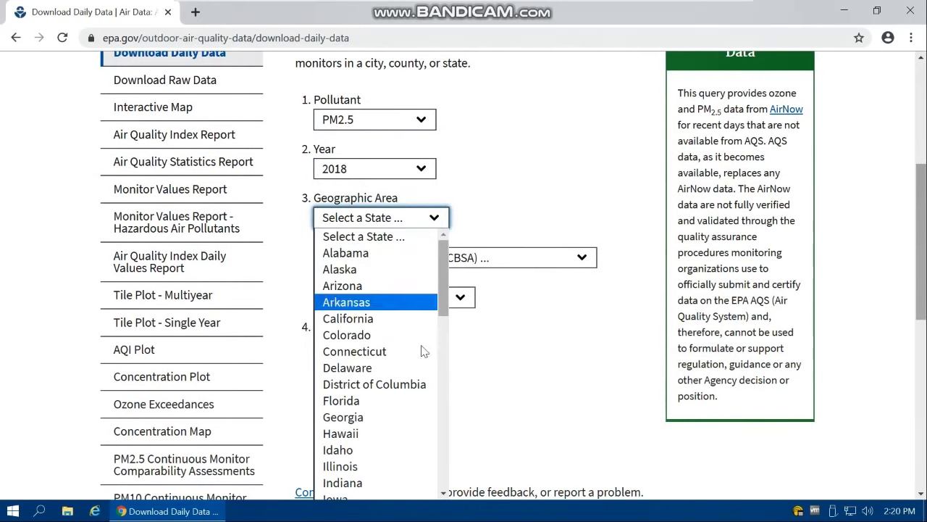
pyautogui.scroll(-3, 423, 341)
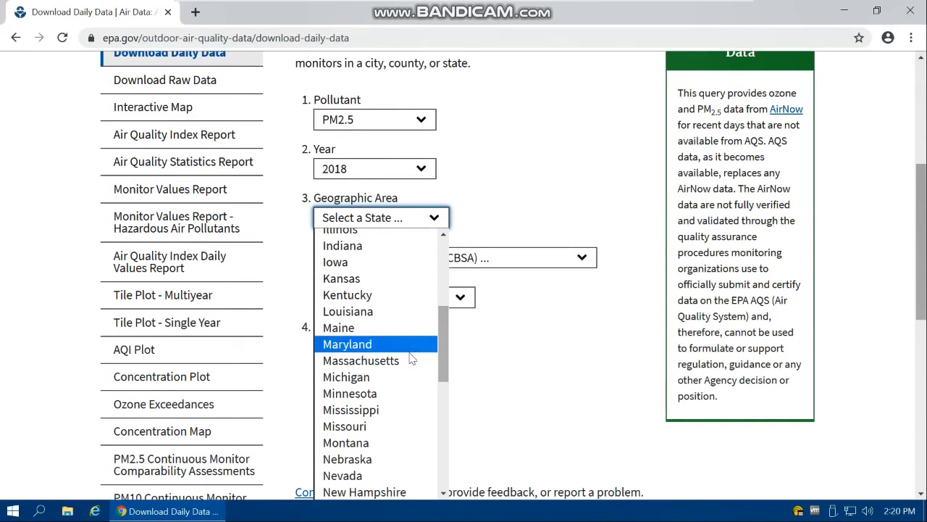
pyautogui.scroll(-5, 404, 369)
pyautogui.scroll(3, 391, 402)
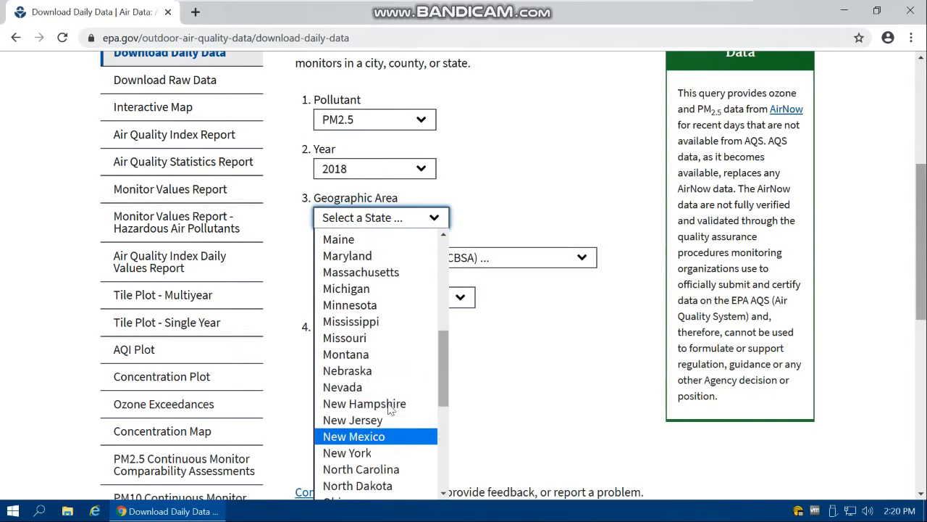
pyautogui.scroll(-3, 372, 416)
pyautogui.click(347, 356)
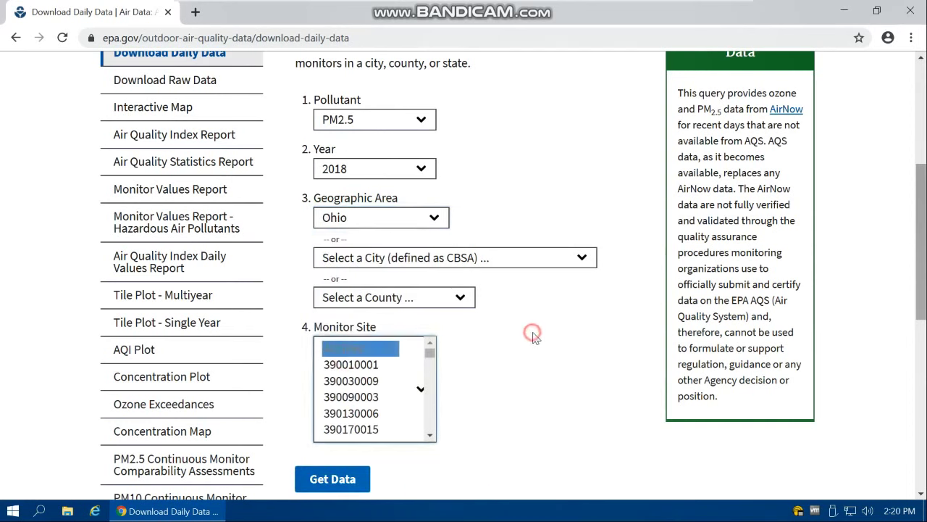
# Get the data for all monitor sites and download it as a CSV spreadsheet.
pyautogui.scroll(-1, 532, 331)
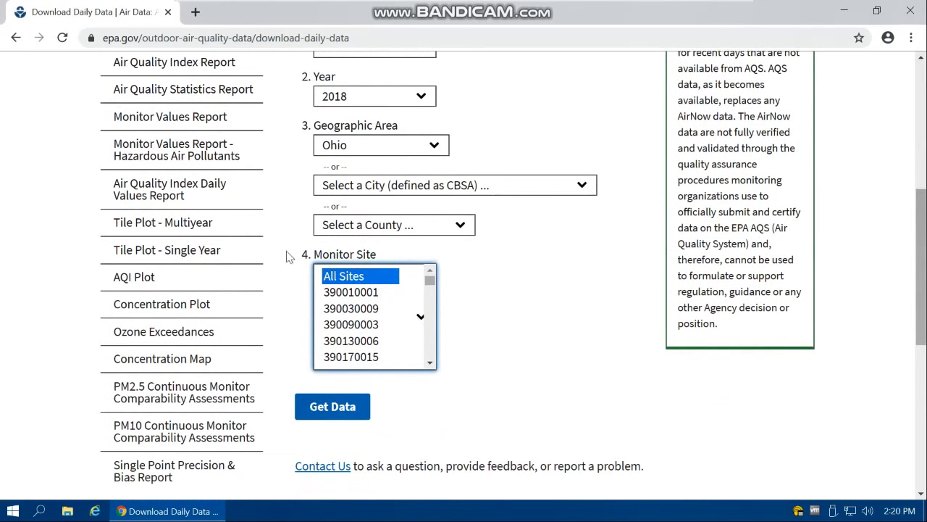
pyautogui.click(339, 411)
pyautogui.scroll(-1, 414, 412)
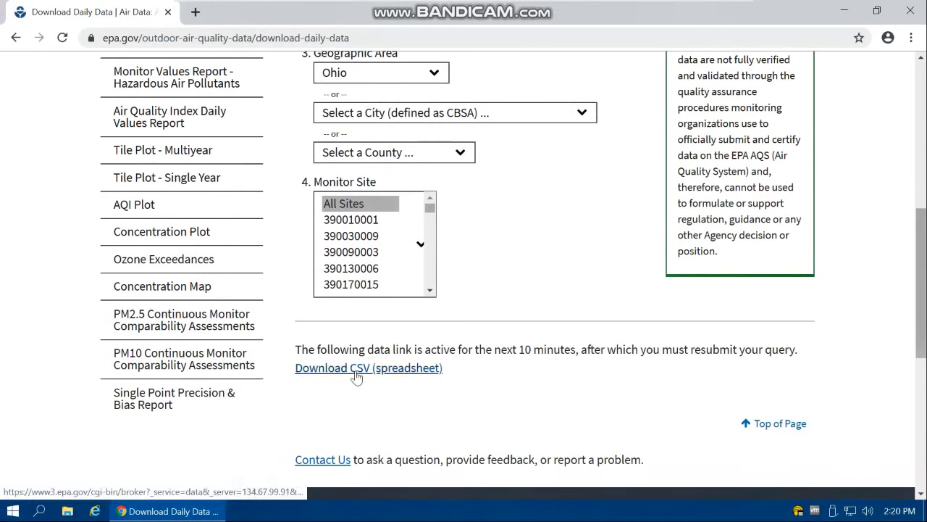
pyautogui.click(338, 371)
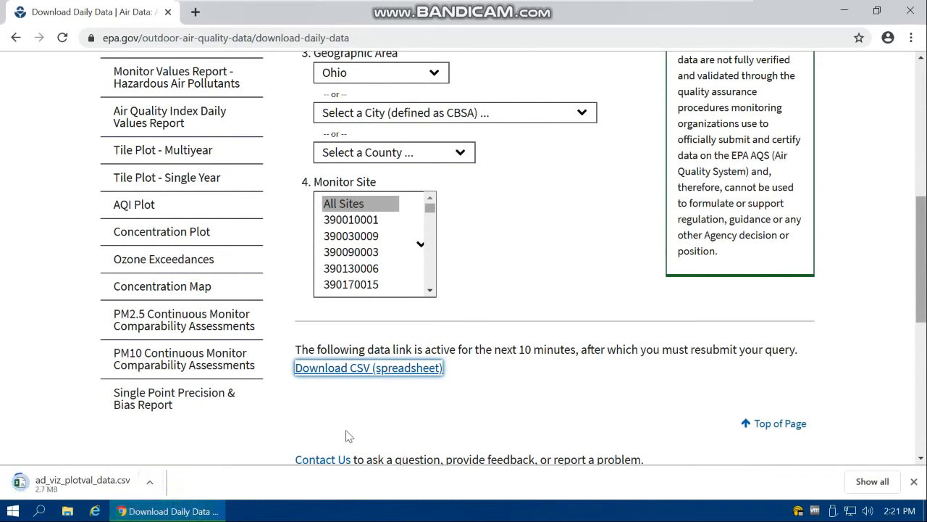
# Show the downloaded ad_viz_plotval_data.csv in its folder and copy the file.
pyautogui.click(150, 482)
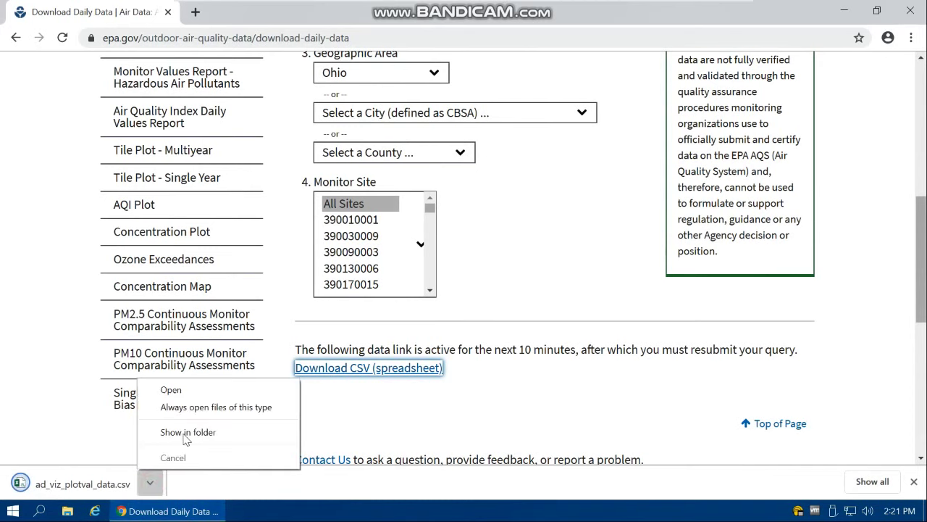
pyautogui.click(185, 436)
pyautogui.rightClick(345, 135)
pyautogui.click(398, 352)
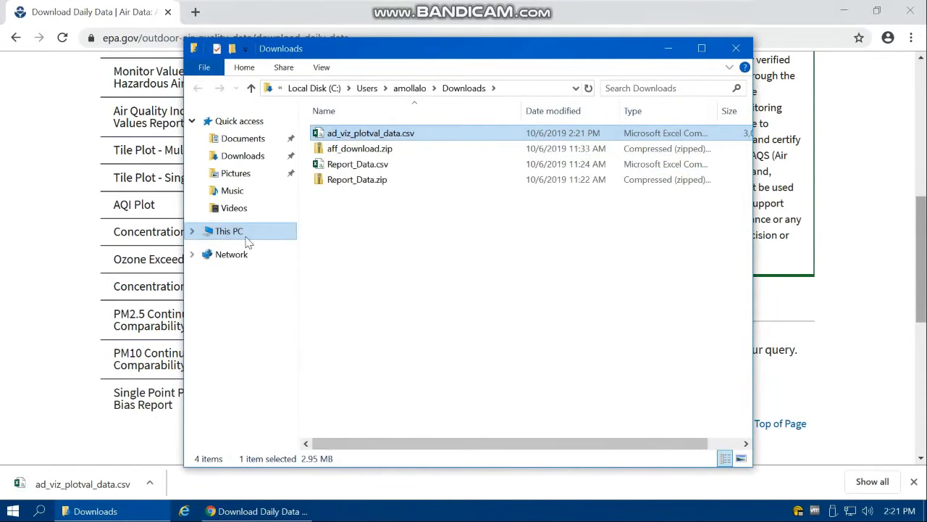
# Paste the CSV file into the GIS_lab\Lab7 folder on the H: drive.
pyautogui.click(246, 238)
pyautogui.doubleClick(412, 391)
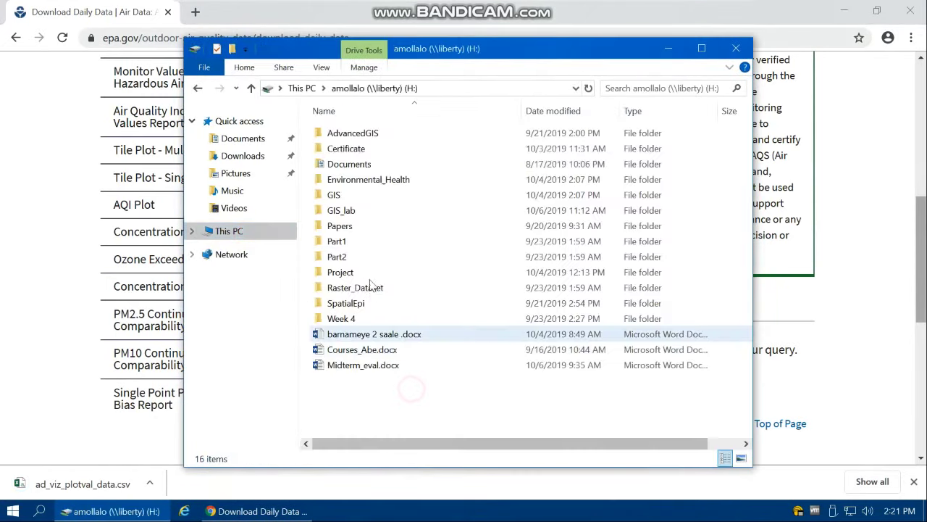
pyautogui.doubleClick(341, 210)
pyautogui.click(339, 229)
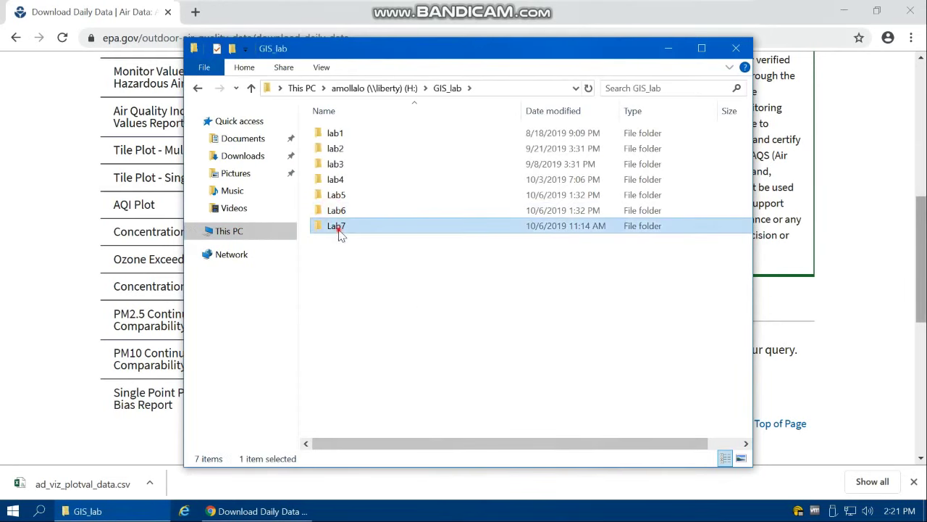
pyautogui.doubleClick(340, 233)
pyautogui.rightClick(356, 269)
pyautogui.click(384, 370)
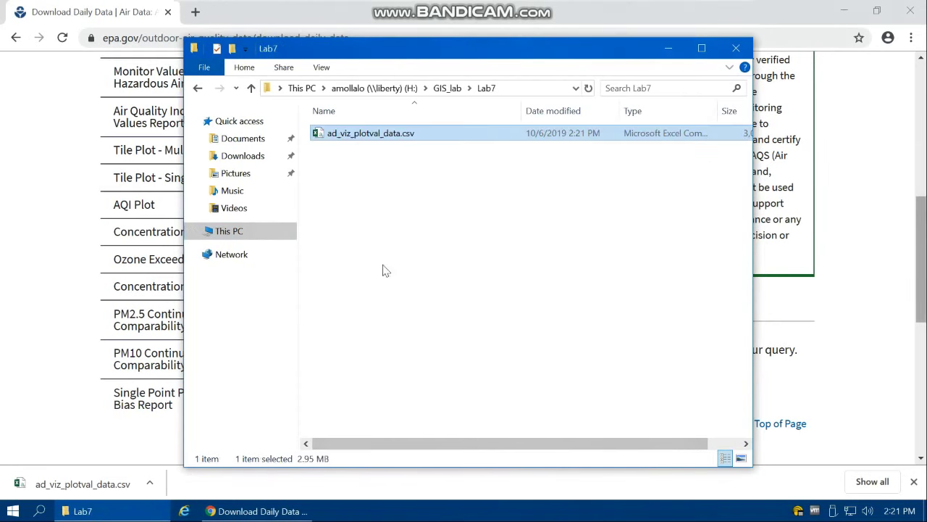
# Rename the CSV file in the Lab7 folder as PM25_OH.
pyautogui.click(352, 144)
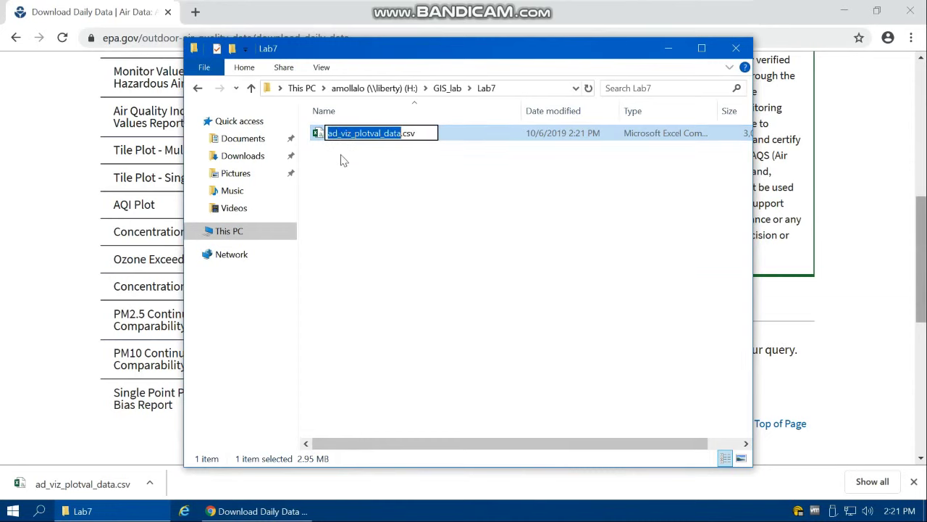
pyautogui.write('PM')
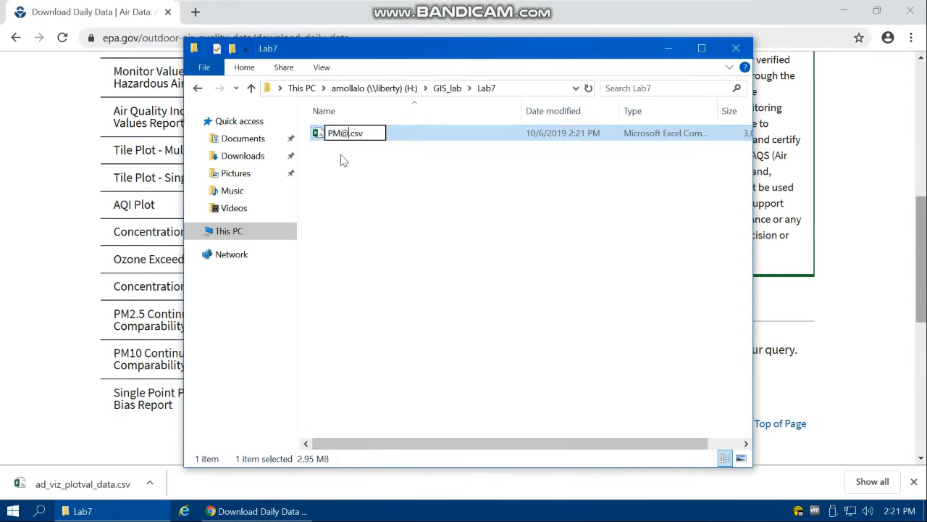
pyautogui.write('25_OH')
pyautogui.press('Return')
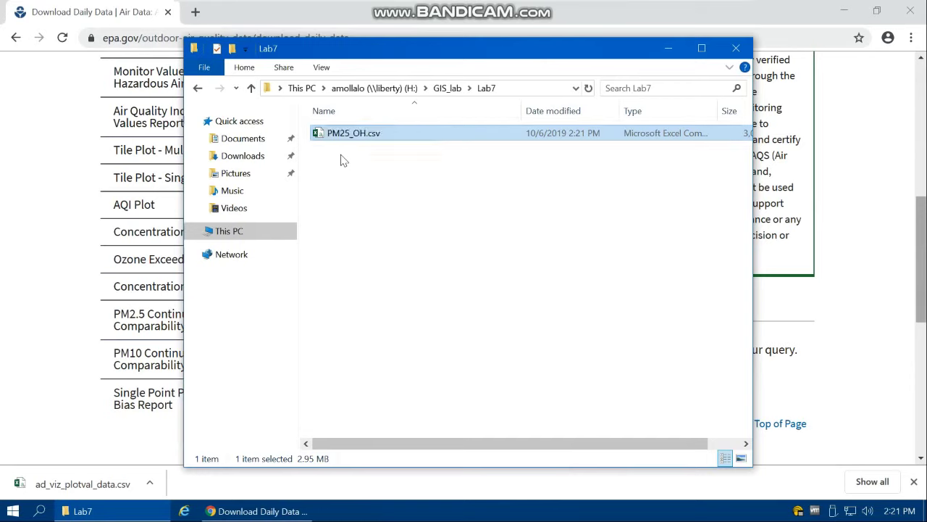
pyautogui.click(374, 188)
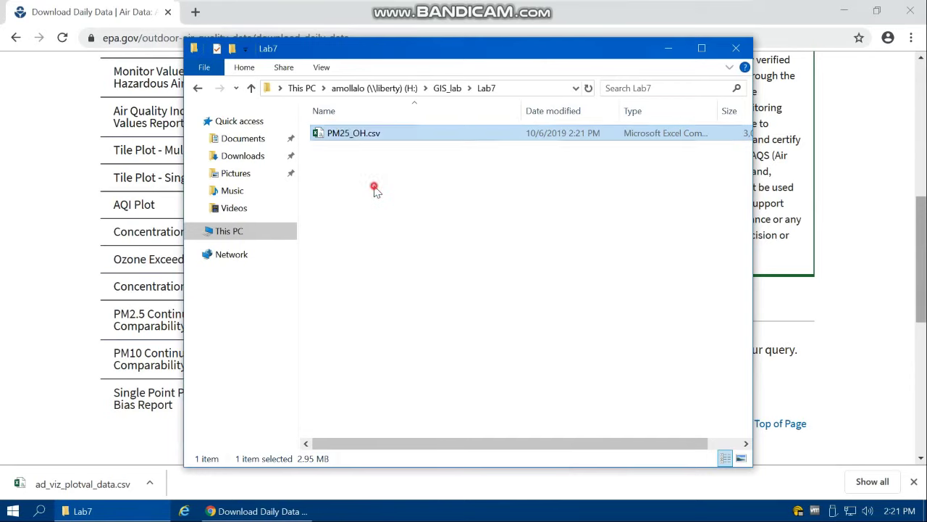
# Open PM25_OH.csv in a maximized Excel window and check how far down its records extend.
pyautogui.doubleClick(351, 136)
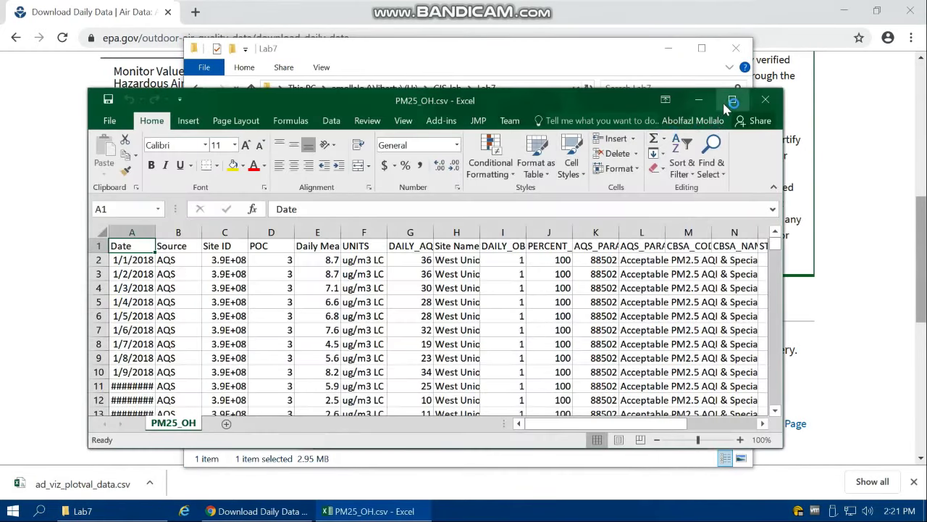
pyautogui.click(732, 102)
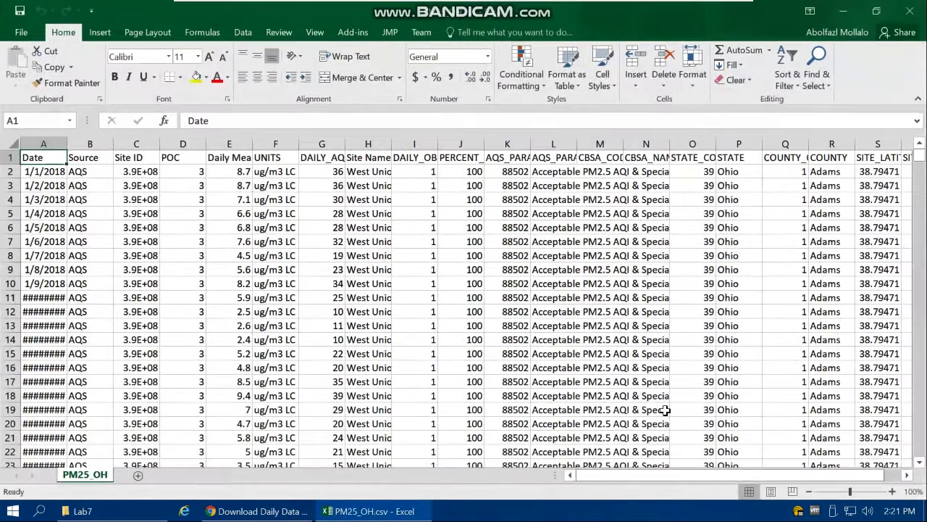
pyautogui.moveTo(919, 166); pyautogui.dragTo(921, 462)
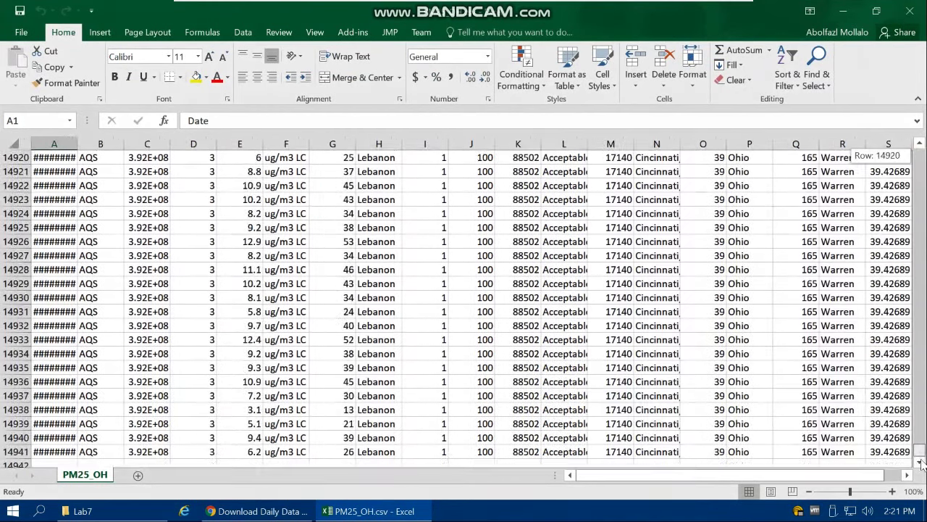
pyautogui.scroll(-2, 174, 423)
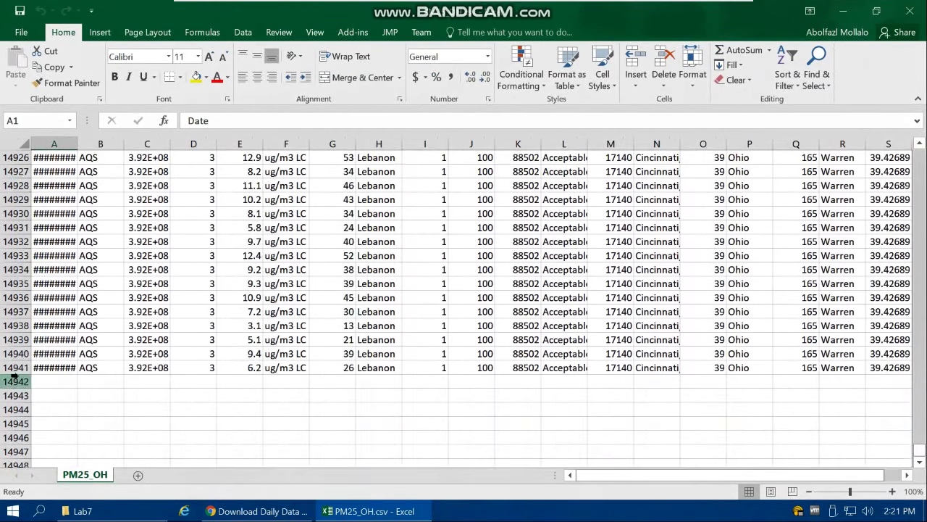
pyautogui.moveTo(918, 458); pyautogui.dragTo(824, 149)
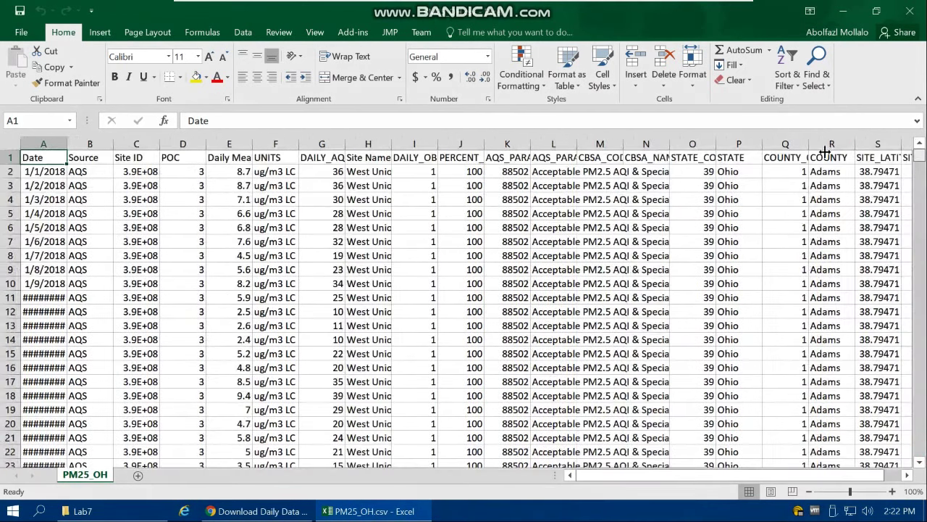
# Fit the widths of the Date, Site Name, Daily Mean PM2.5 Concentration and DAILY_AQI_VALUE columns to their contents.
pyautogui.doubleClick(68, 143)
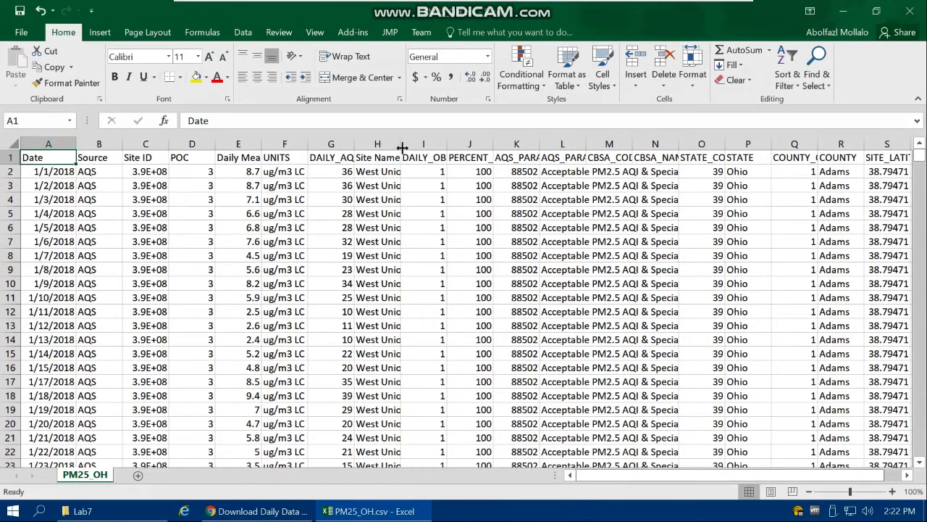
pyautogui.doubleClick(402, 148)
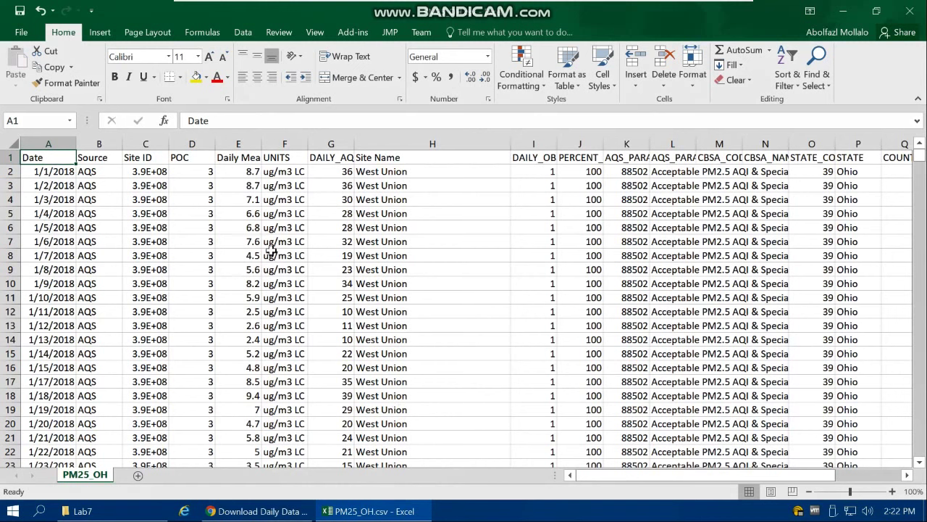
pyautogui.moveTo(919, 157); pyautogui.dragTo(919, 205)
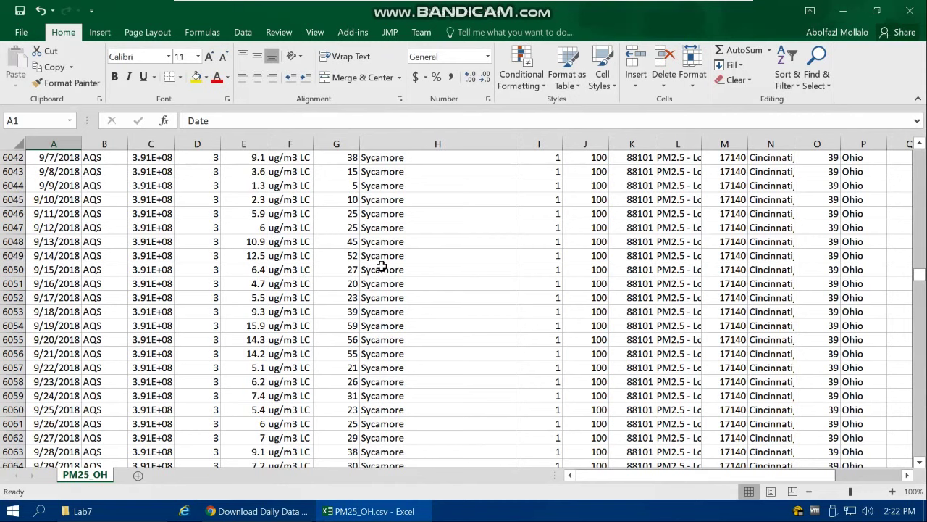
pyautogui.hotkey('ctrl', 'Home')
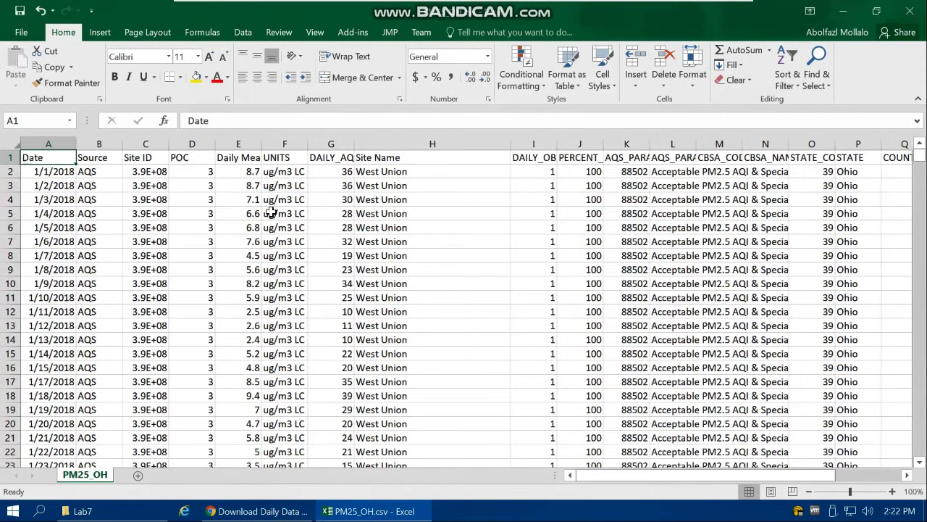
pyautogui.doubleClick(261, 143)
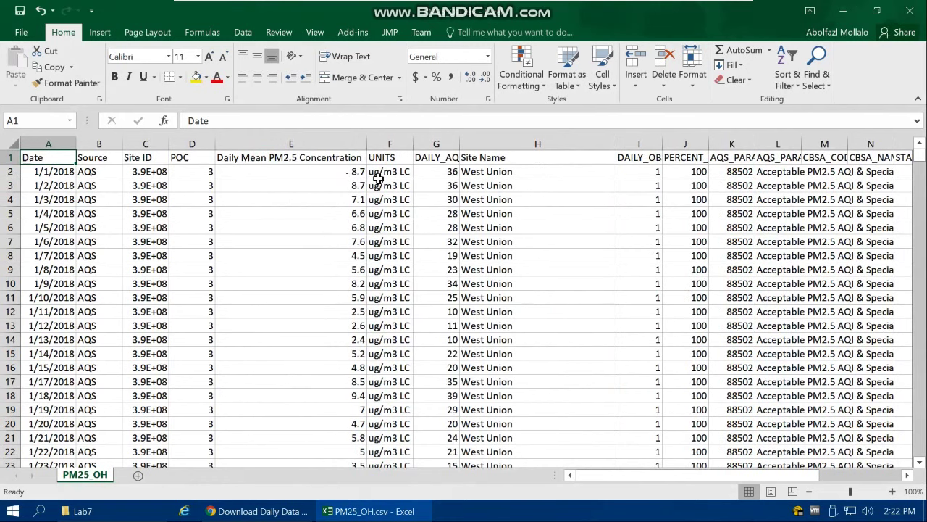
pyautogui.doubleClick(459, 144)
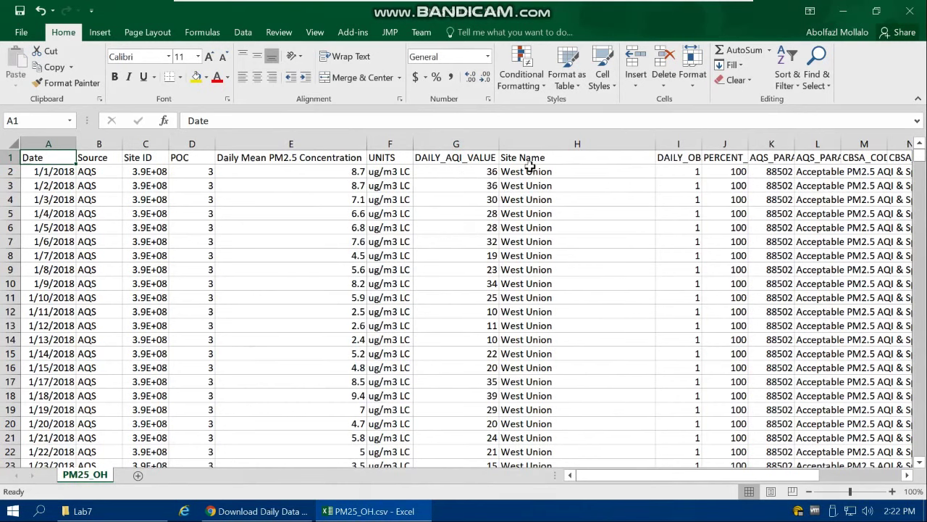
pyautogui.moveTo(609, 478); pyautogui.dragTo(692, 478)
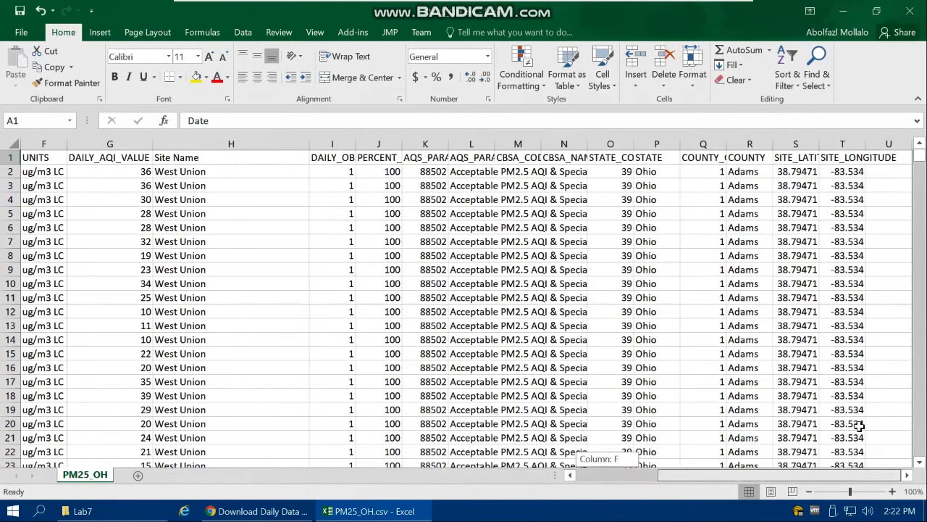
# Fit the widths of the SITE_LONGITUDE and SITE_LATITUDE columns to their contents.
pyautogui.doubleClick(865, 143)
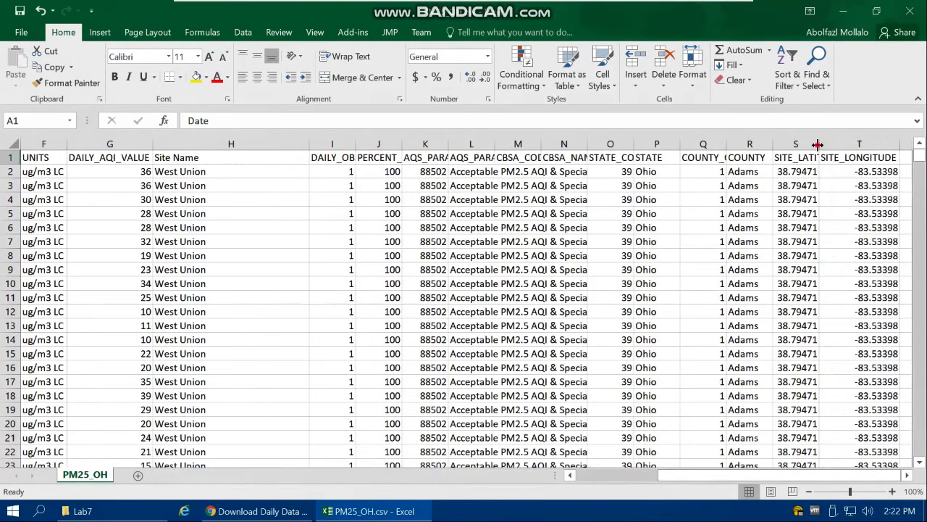
pyautogui.doubleClick(819, 143)
pyautogui.click(182, 171)
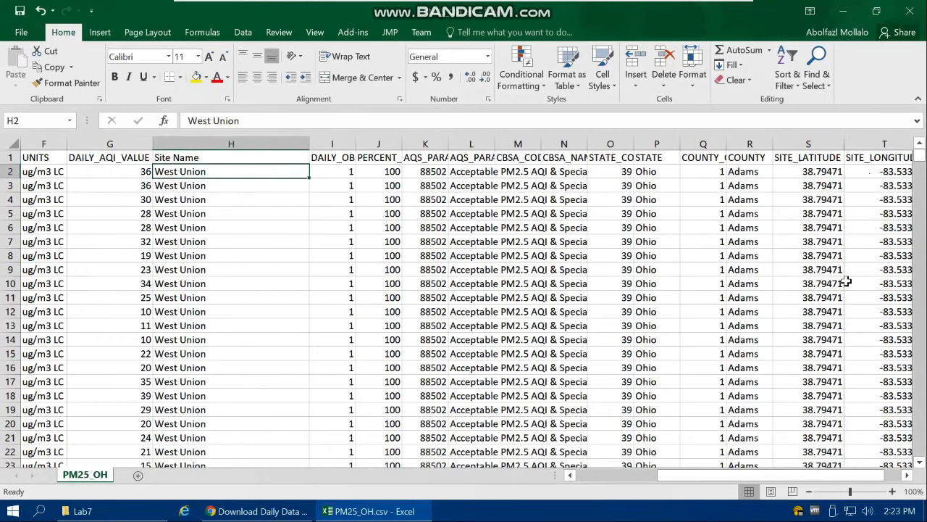
# Sort the records by Site Name from A to Z, expanding the selection to the whole table.
pyautogui.moveTo(878, 477); pyautogui.dragTo(658, 475)
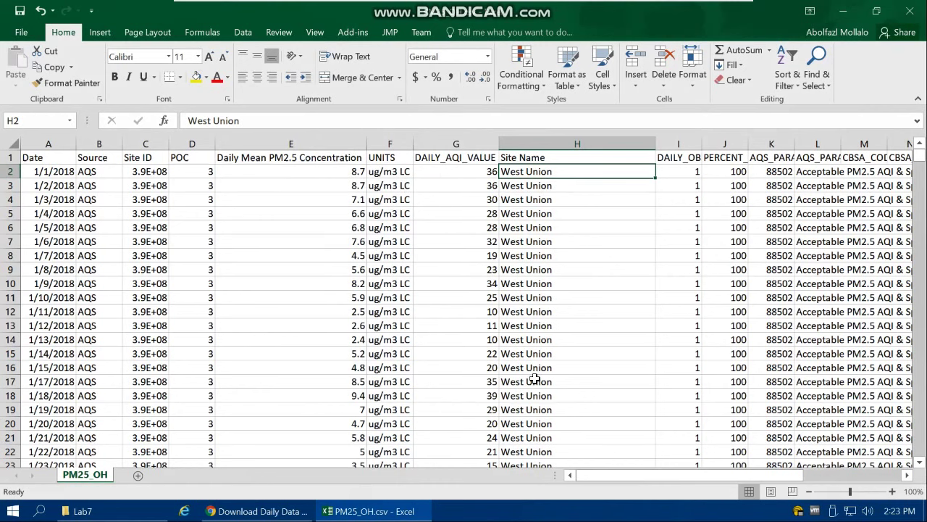
pyautogui.scroll(-6, 533, 379)
pyautogui.moveTo(919, 157); pyautogui.dragTo(633, 271)
pyautogui.scroll(-5, 593, 305)
pyautogui.scroll(-7, 592, 305)
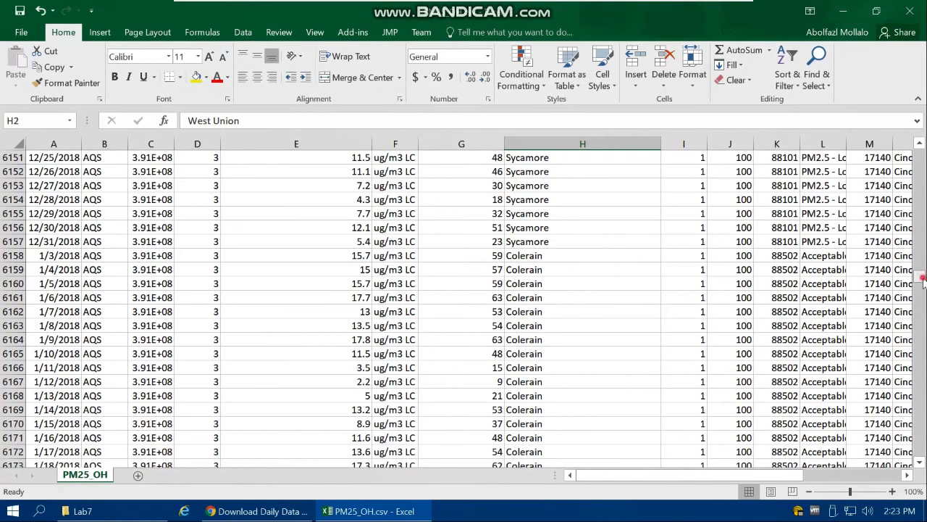
pyautogui.moveTo(923, 279); pyautogui.dragTo(923, 148)
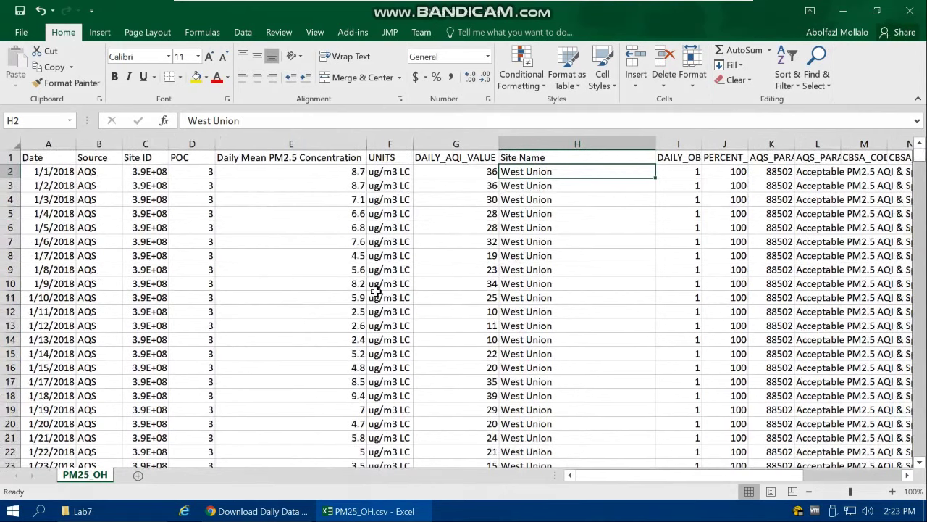
pyautogui.click(550, 140)
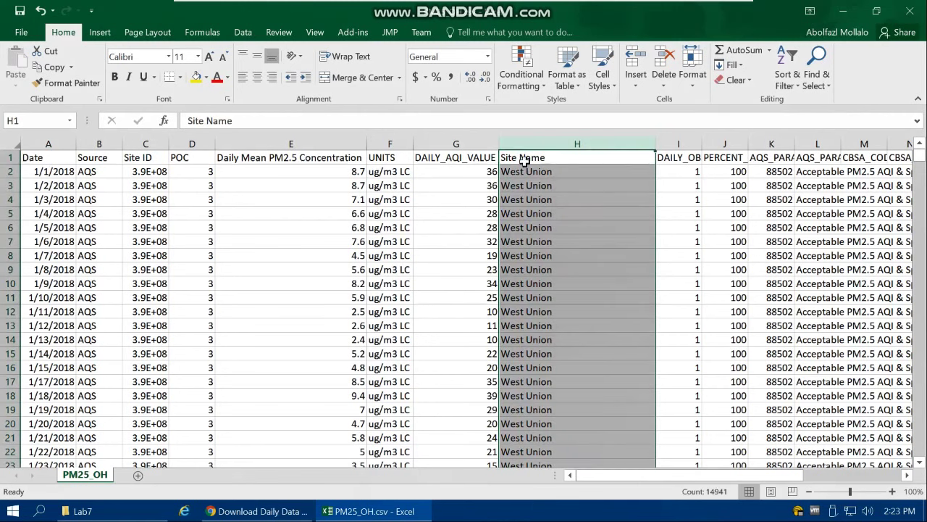
pyautogui.click(242, 34)
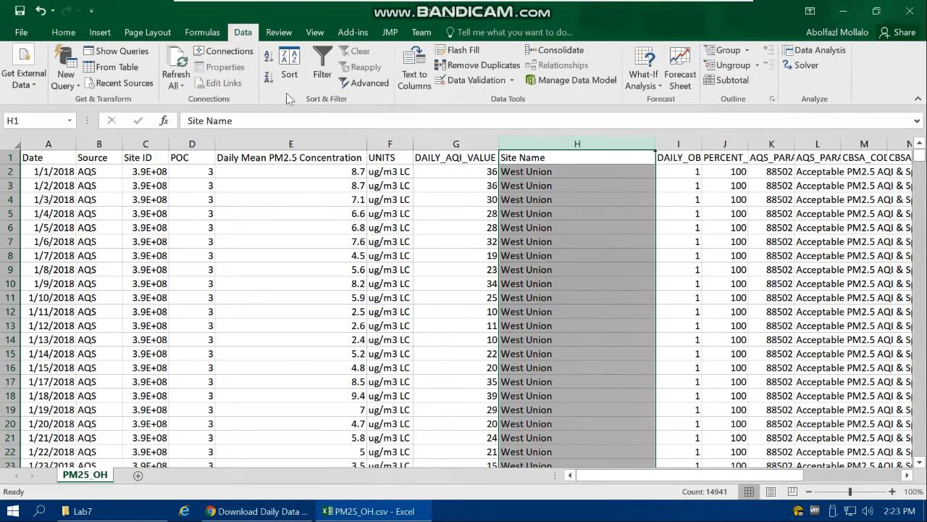
pyautogui.click(268, 58)
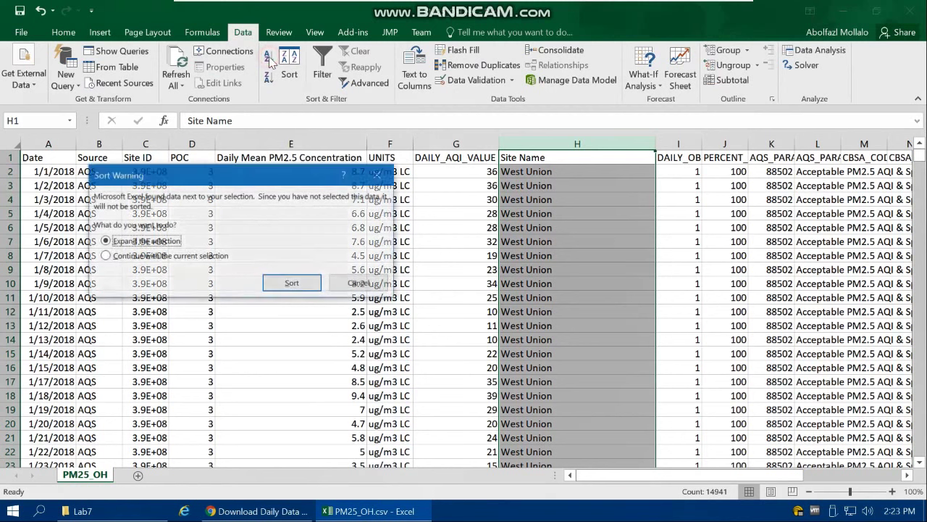
pyautogui.click(293, 284)
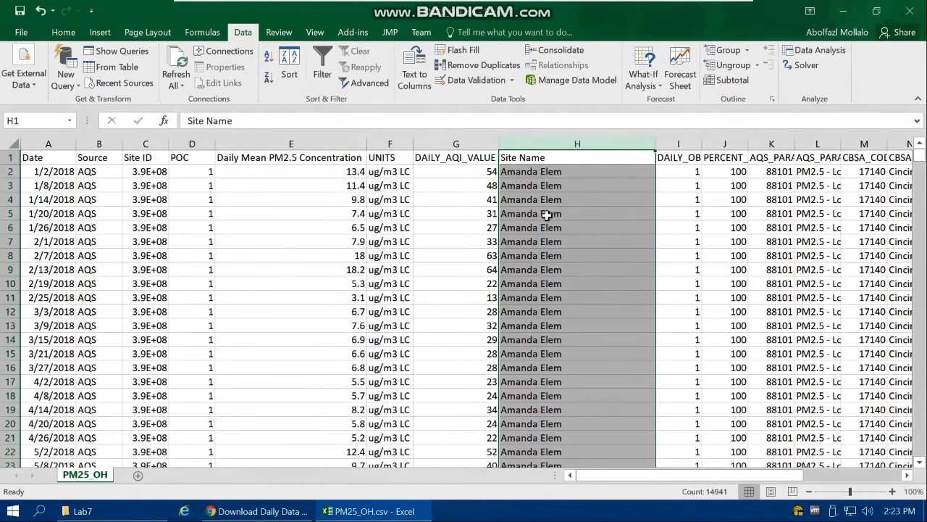
# Select the whole data range from the Date header to the last record's SITE_LONGITUDE value.
pyautogui.click(46, 162)
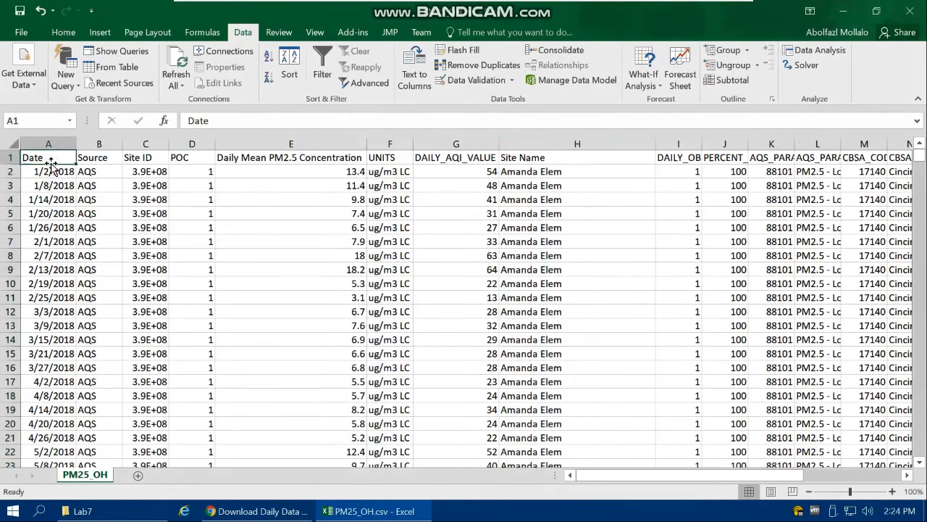
pyautogui.hotkey('ctrl', 'shift', 'End')
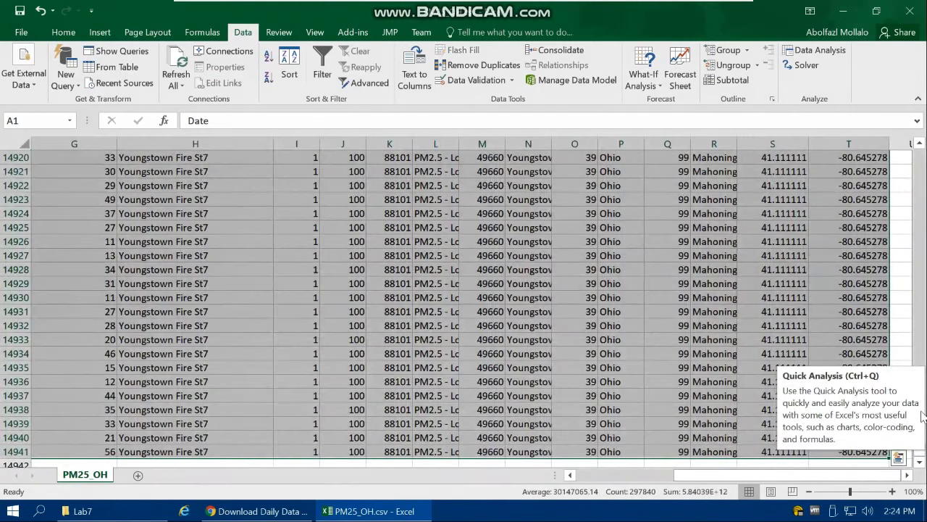
pyautogui.moveTo(922, 449); pyautogui.dragTo(891, 452)
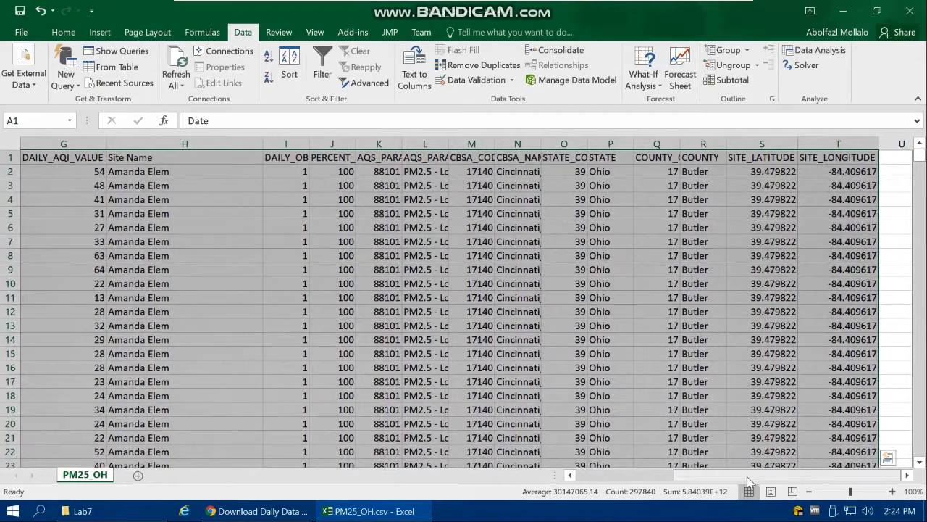
pyautogui.moveTo(747, 476); pyautogui.dragTo(665, 478)
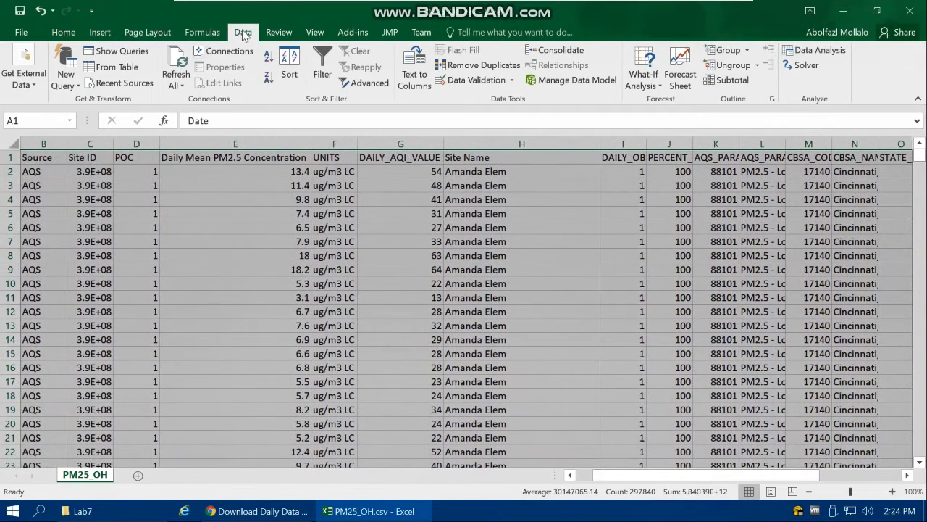
# Start a Subtotal on the selected data and set it to group at each change in Site Name.
pyautogui.click(731, 80)
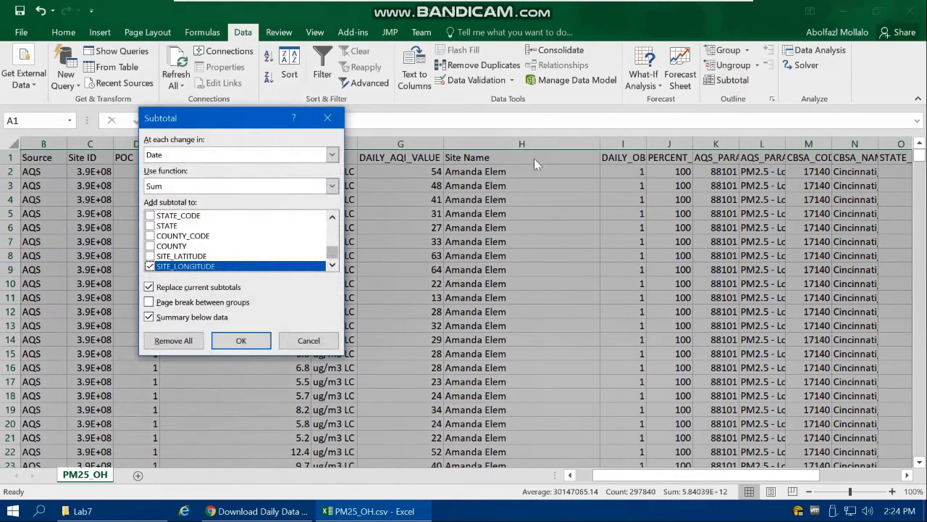
pyautogui.moveTo(230, 120); pyautogui.dragTo(431, 76)
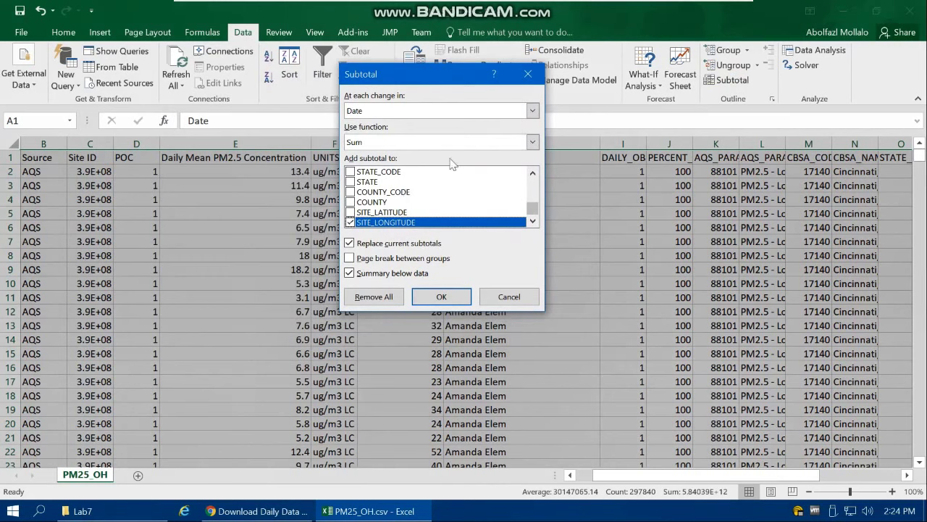
pyautogui.moveTo(435, 75); pyautogui.dragTo(274, 88)
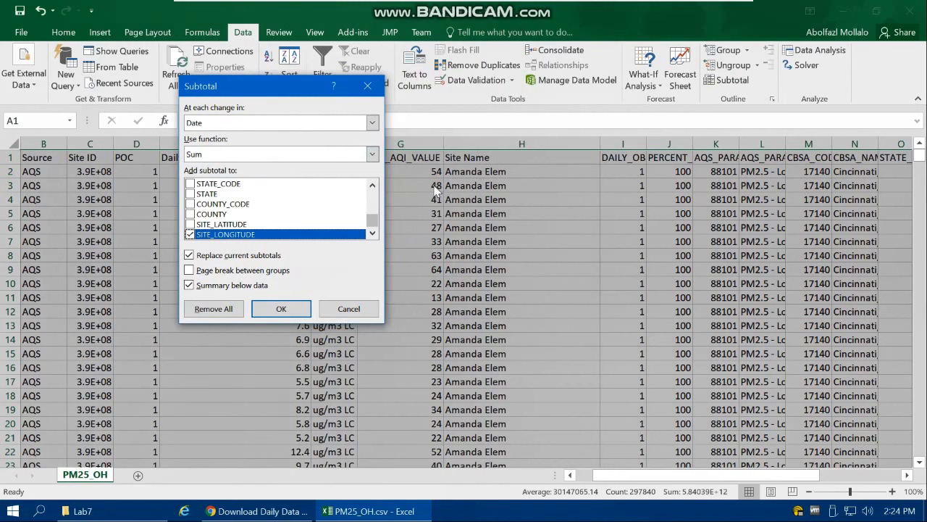
pyautogui.moveTo(253, 88); pyautogui.dragTo(466, 95)
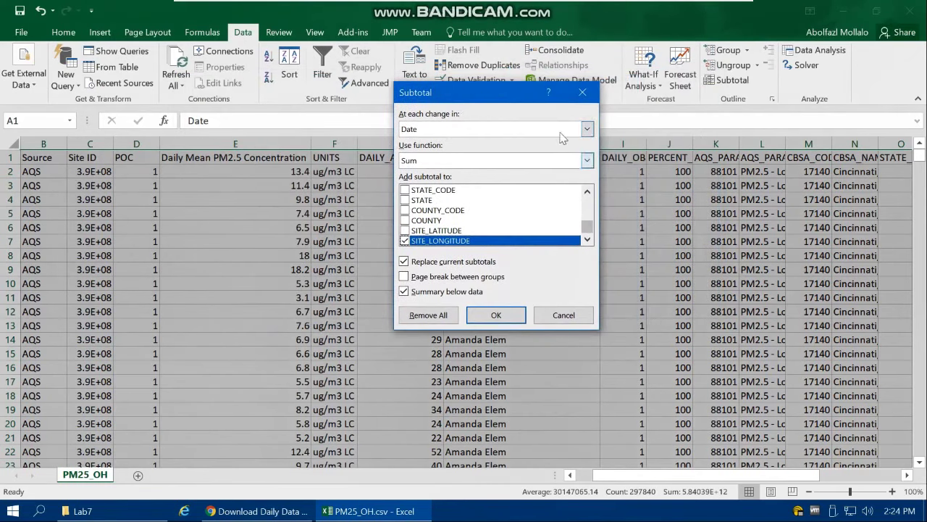
pyautogui.click(586, 130)
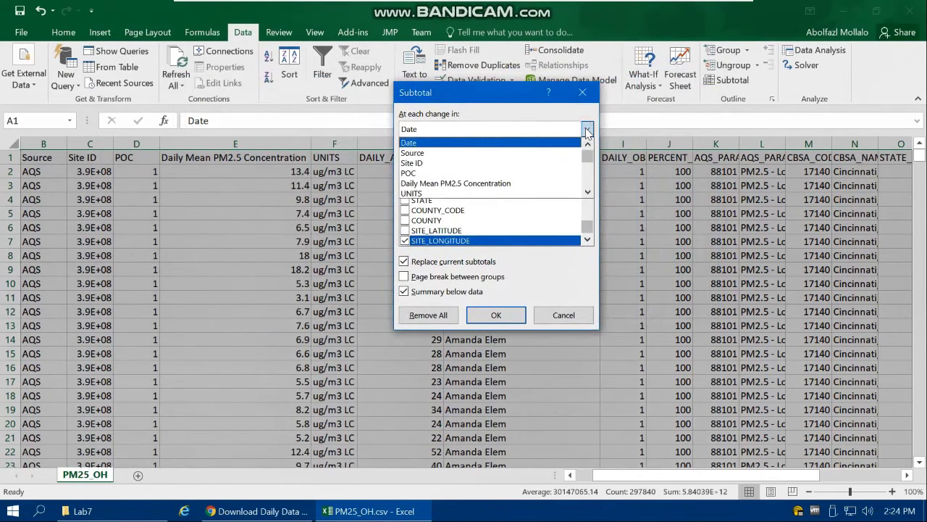
pyautogui.click(436, 113)
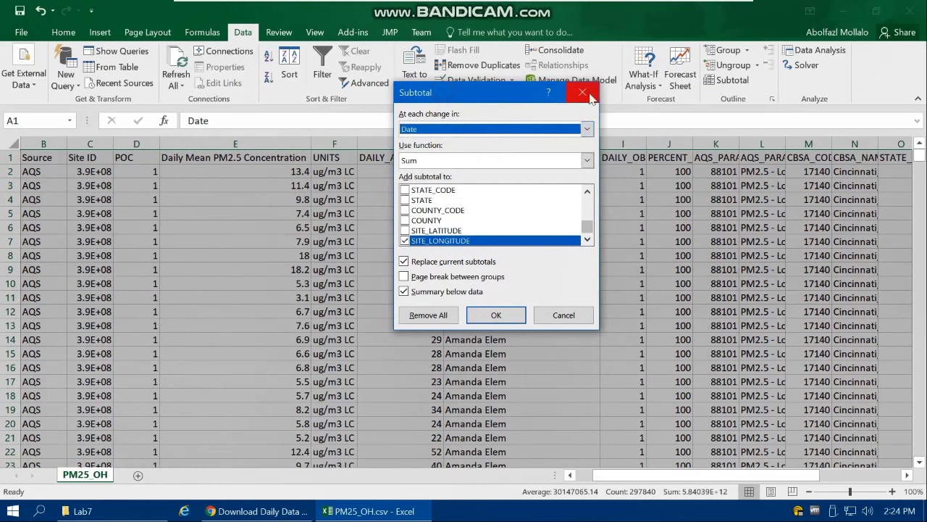
pyautogui.moveTo(487, 92); pyautogui.dragTo(601, 110)
pyautogui.click(711, 138)
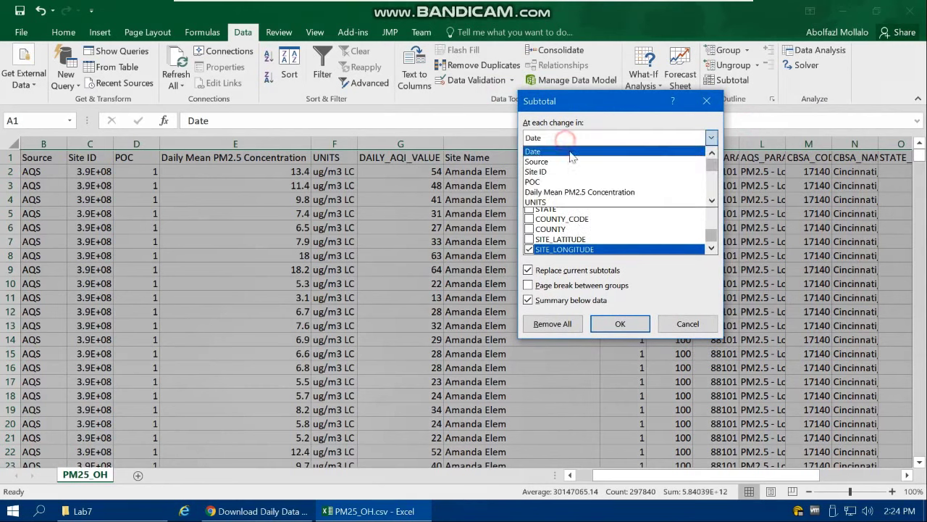
pyautogui.click(714, 199)
pyautogui.click(713, 199)
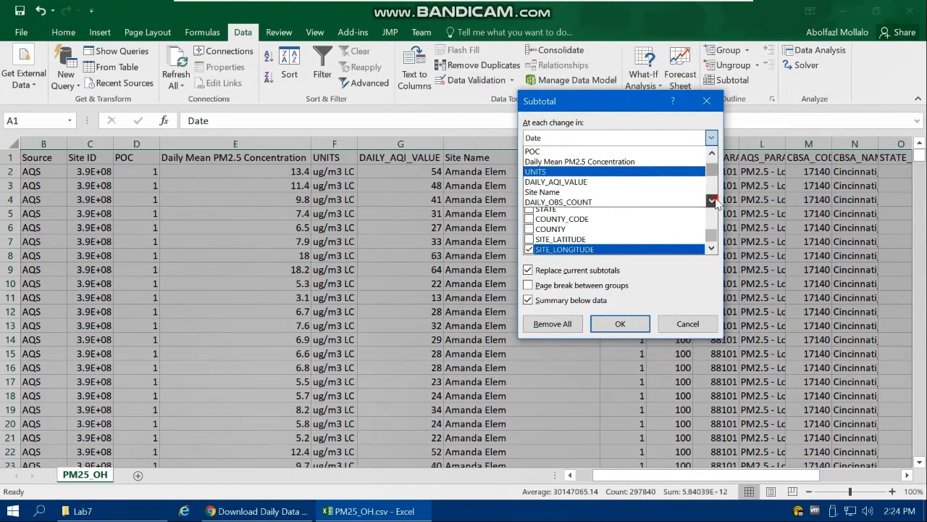
pyautogui.click(713, 198)
pyautogui.click(616, 181)
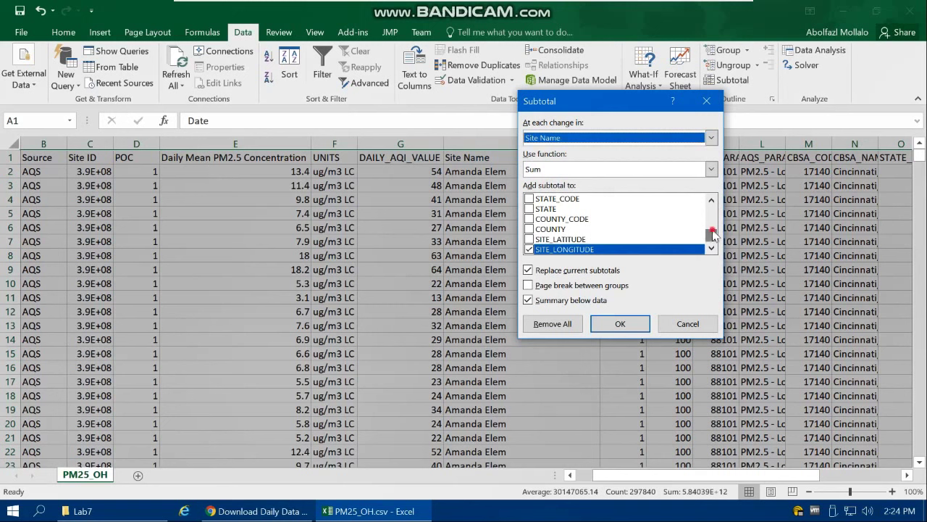
# Apply Sum subtotals to Daily Mean PM2.5 Concentration, DAILY_AQI_VALUE, SITE_LATITUDE and SITE_LONGITUDE, and collapse the outline to the site totals.
pyautogui.moveTo(712, 234); pyautogui.dragTo(712, 210)
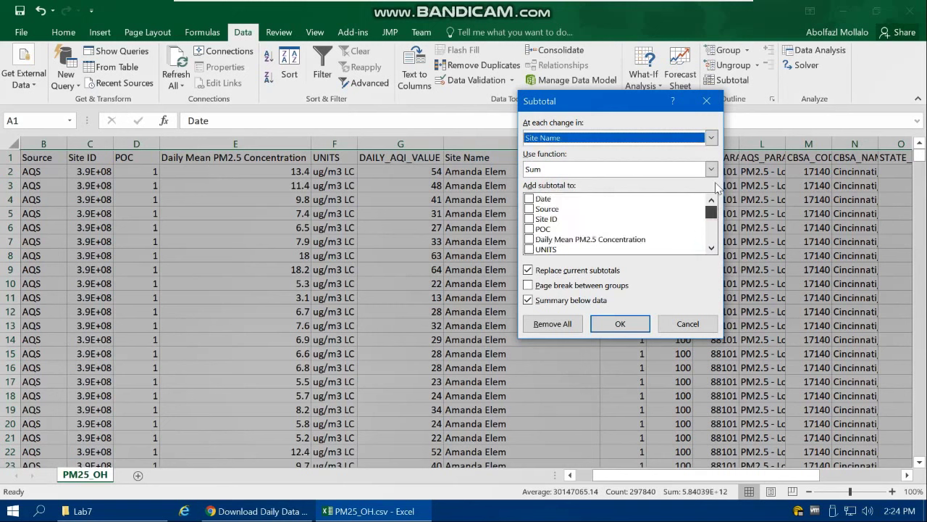
pyautogui.click(565, 239)
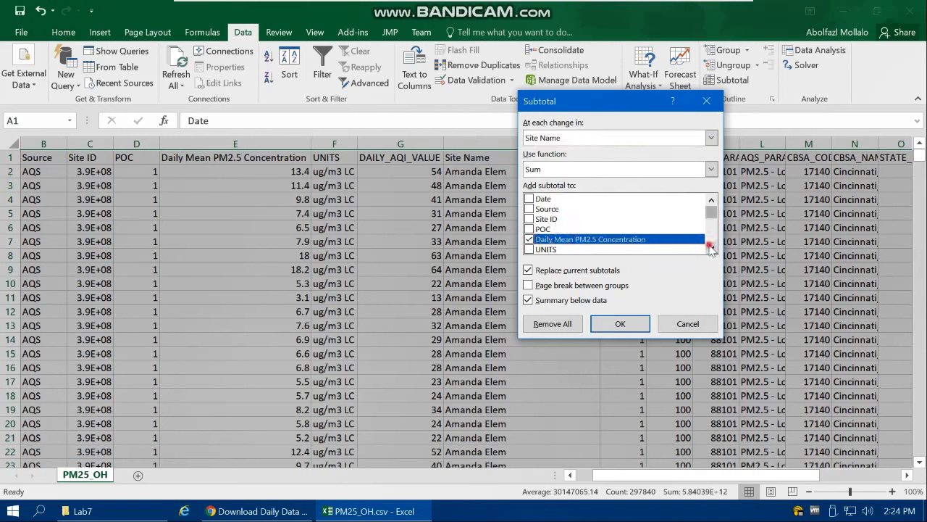
pyautogui.click(711, 248)
pyautogui.click(711, 249)
pyautogui.click(712, 248)
pyautogui.click(530, 229)
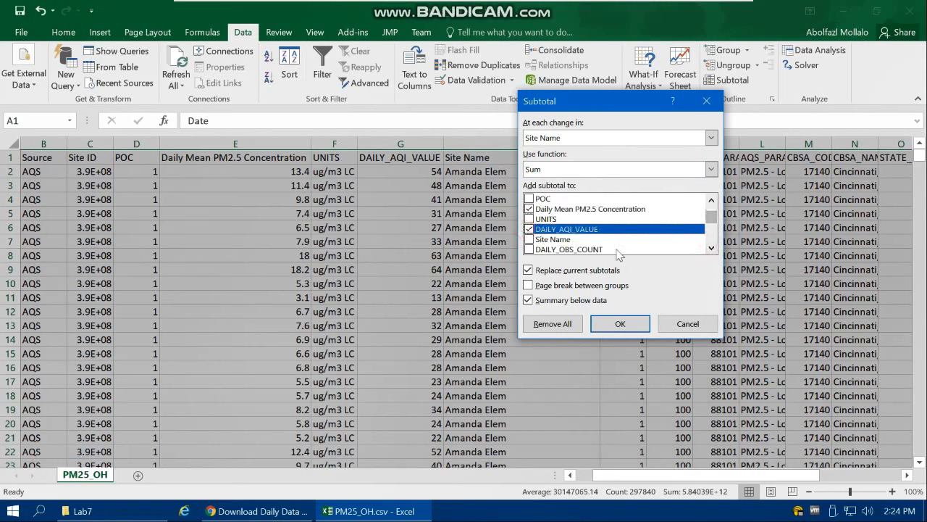
pyautogui.scroll(-11, 711, 249)
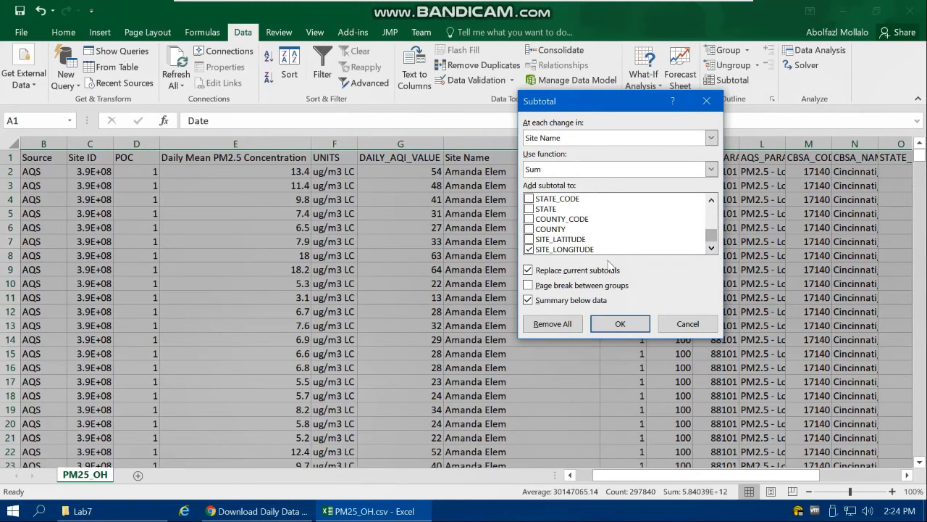
pyautogui.click(530, 239)
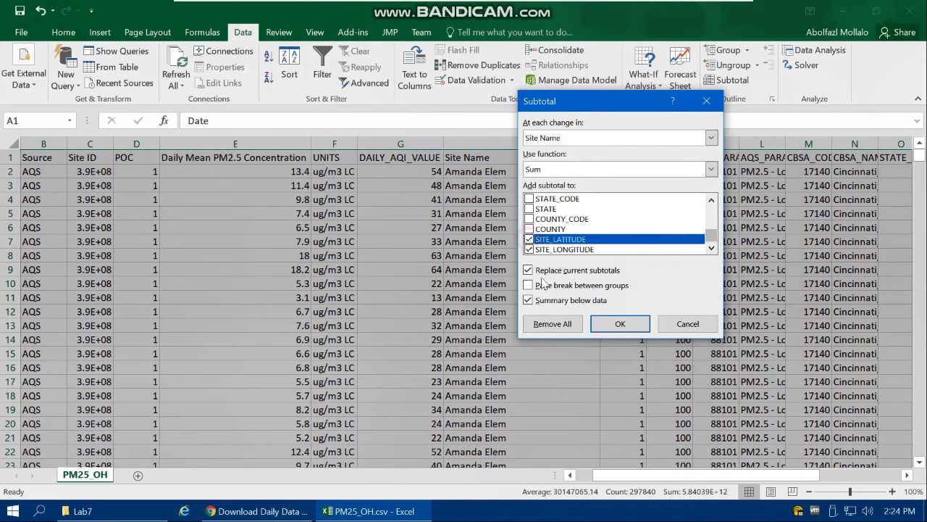
pyautogui.click(620, 324)
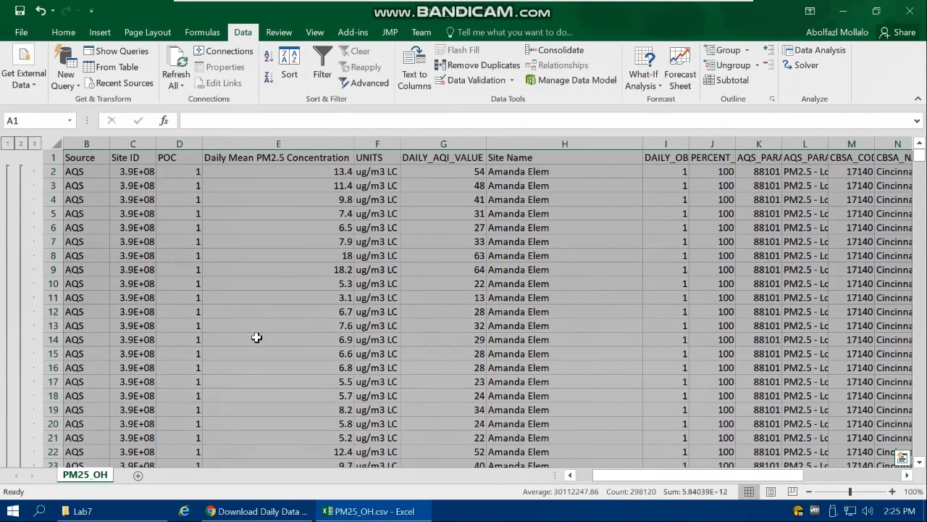
pyautogui.click(21, 143)
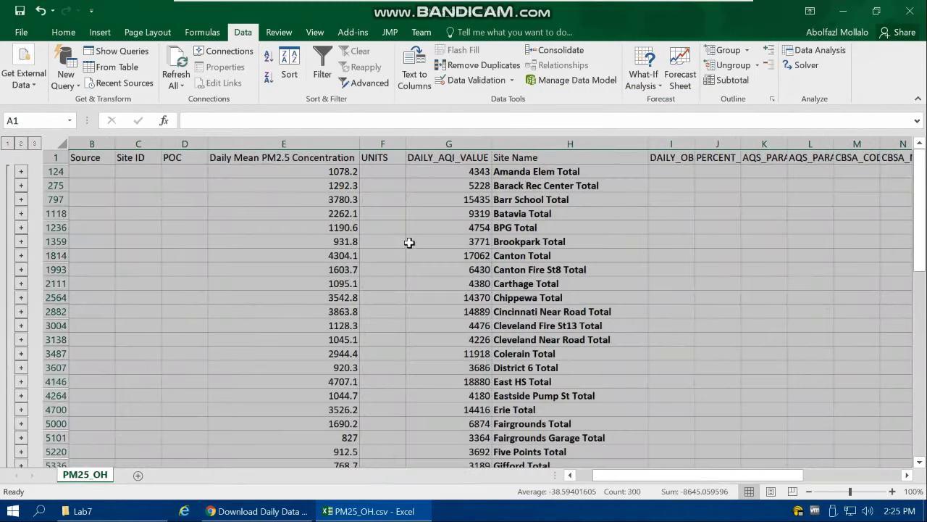
pyautogui.click(419, 241)
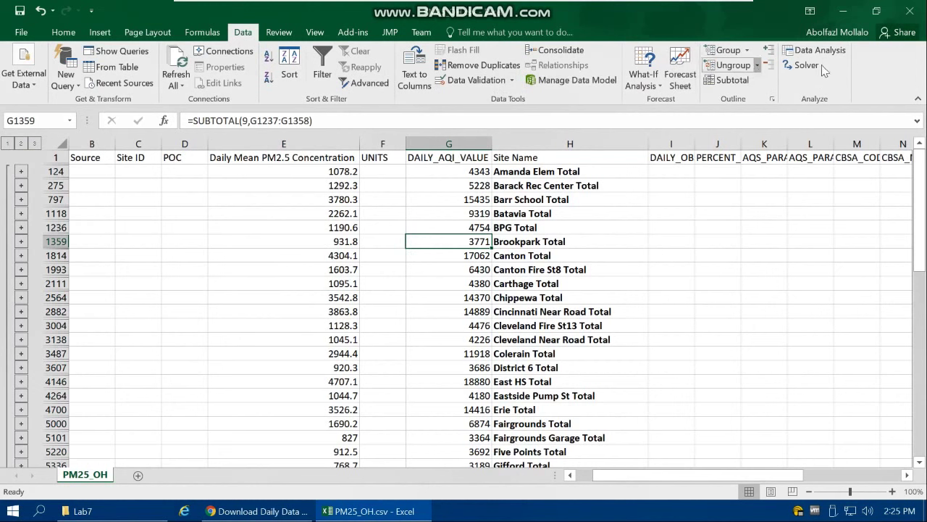
# Replace the subtotals with ones using the Average function and collapse the outline to the site averages.
pyautogui.click(729, 80)
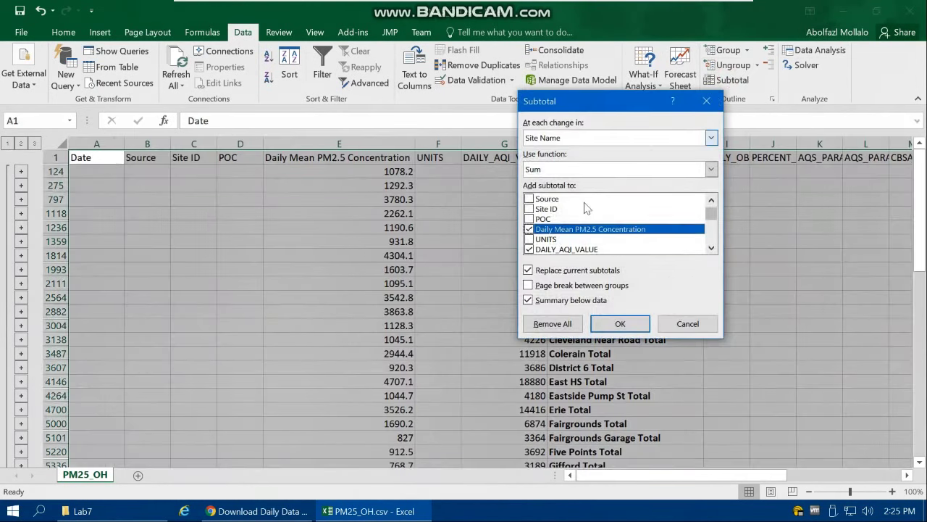
pyautogui.click(709, 170)
pyautogui.click(541, 204)
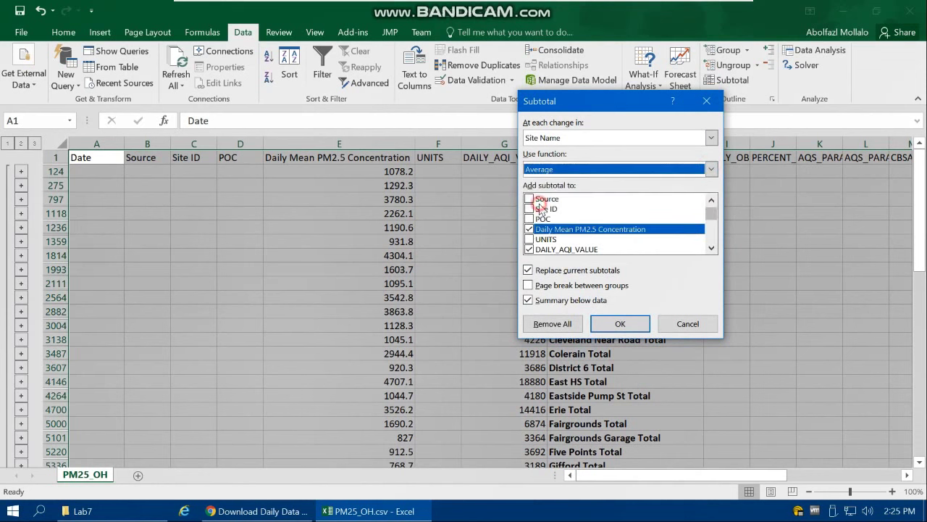
pyautogui.click(615, 324)
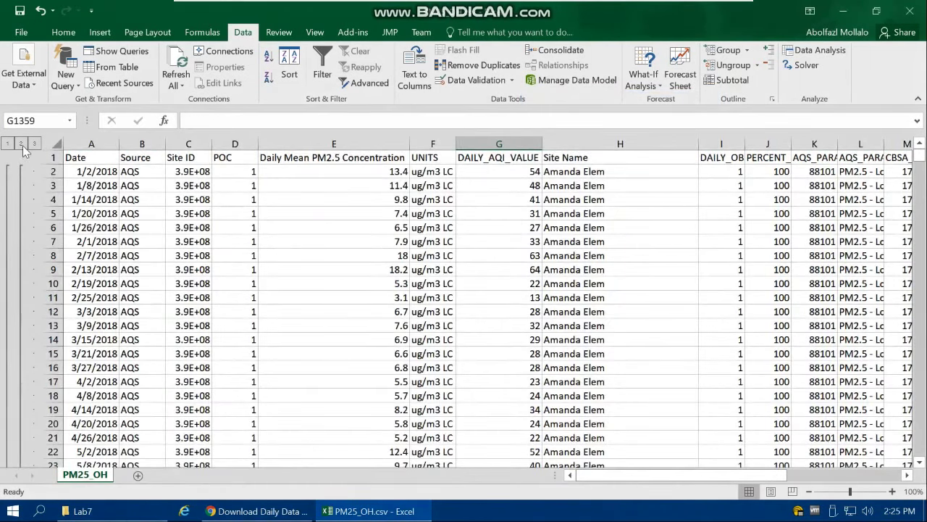
pyautogui.click(22, 145)
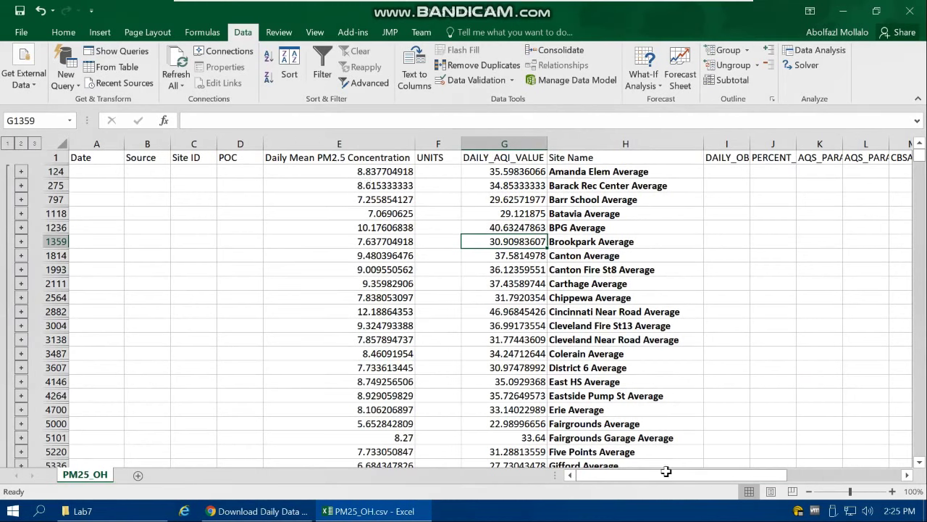
# Look over the averaged columns and inspect the Amanda Elem subtotal formula under Daily Mean PM2.5 Concentration.
pyautogui.moveTo(666, 472); pyautogui.dragTo(706, 474)
pyautogui.moveTo(651, 476); pyautogui.dragTo(575, 476)
pyautogui.click(377, 174)
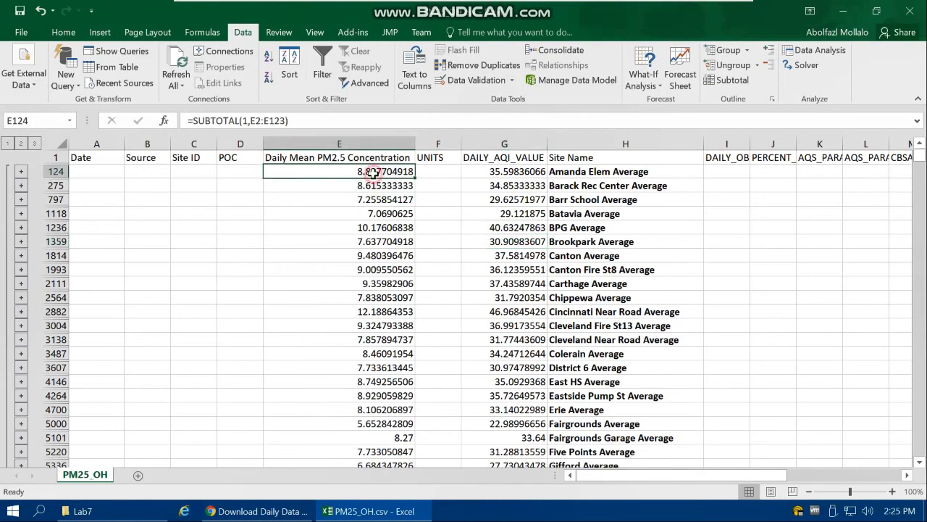
# Expand the Amanda Elem group to examine its daily records, and collapse it back to the average row.
pyautogui.click(20, 171)
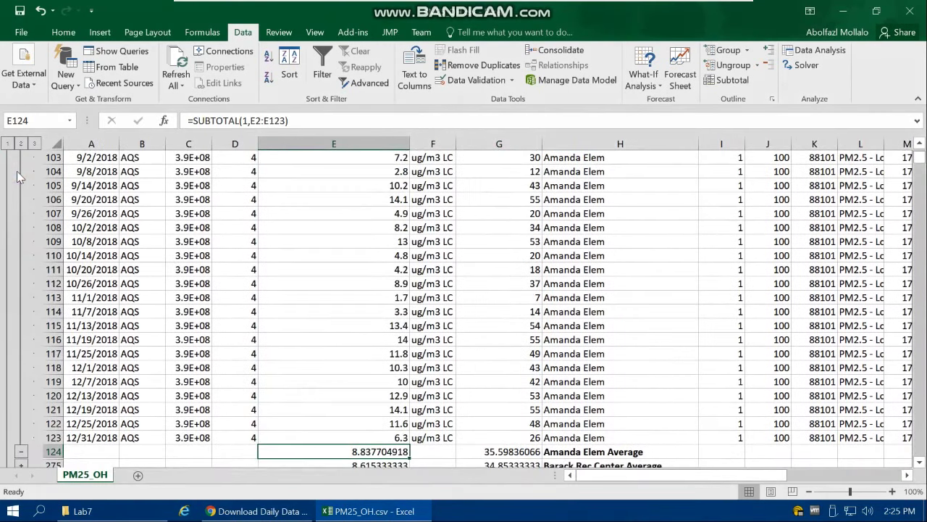
pyautogui.click(22, 452)
pyautogui.scroll(1, 181, 254)
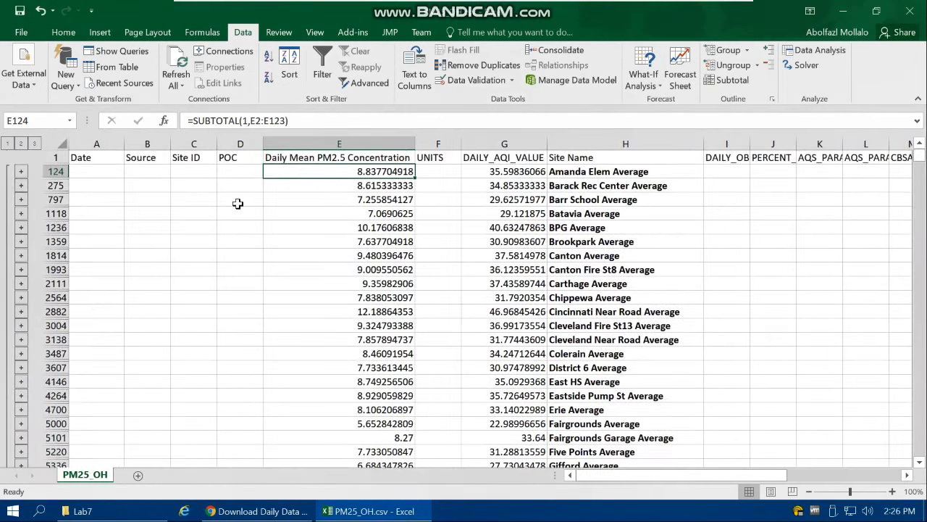
# Copy the adjacent columns from Daily Mean PM2.5 Concentration through Site Name in PM25_OH.csv.
pyautogui.moveTo(384, 143); pyautogui.dragTo(658, 143)
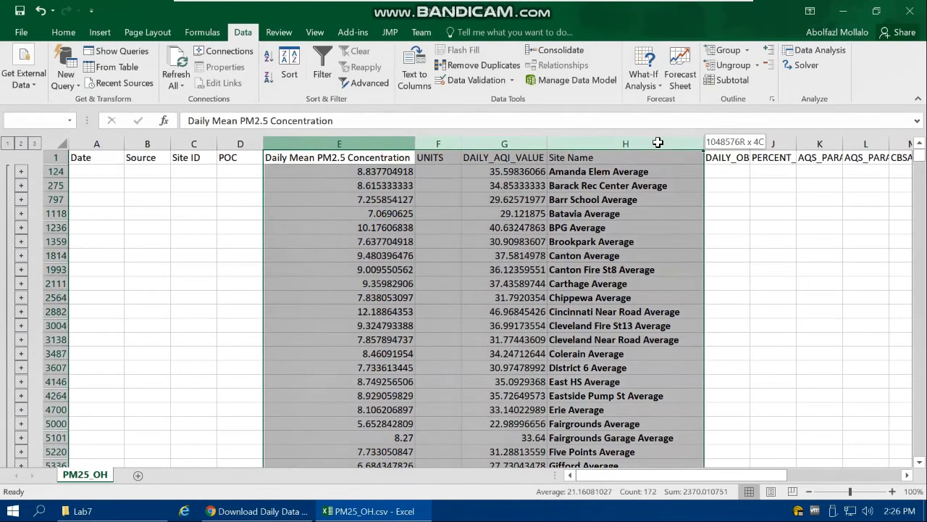
pyautogui.rightClick(665, 142)
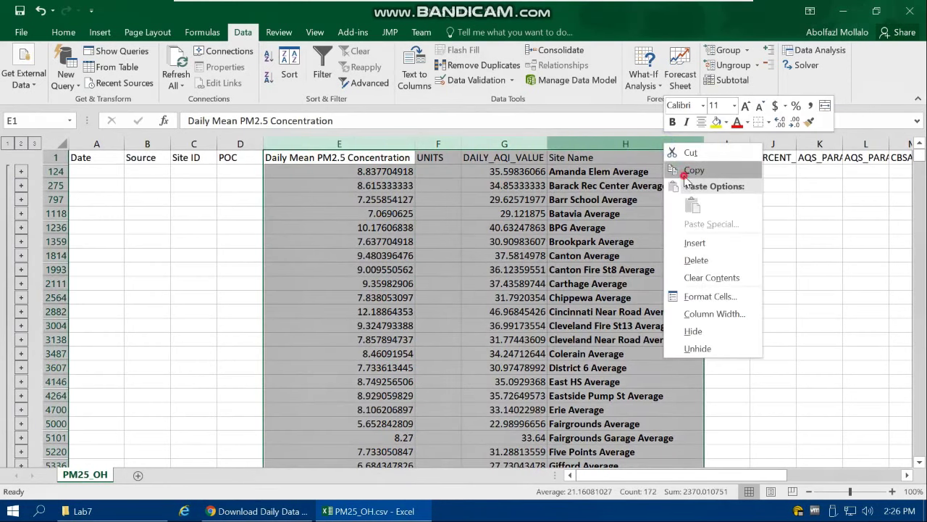
pyautogui.click(695, 173)
pyautogui.press('super')
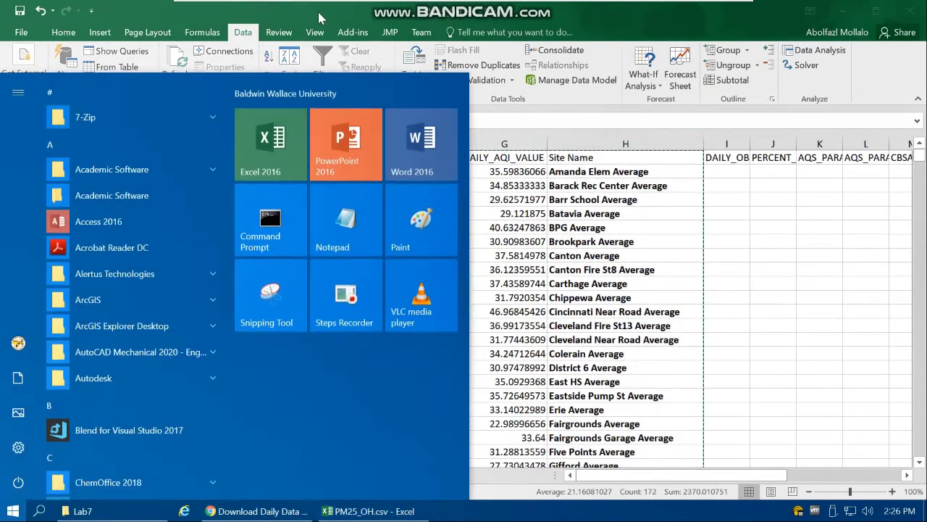
pyautogui.press('super')
# Create a new blank workbook.
pyautogui.click(63, 32)
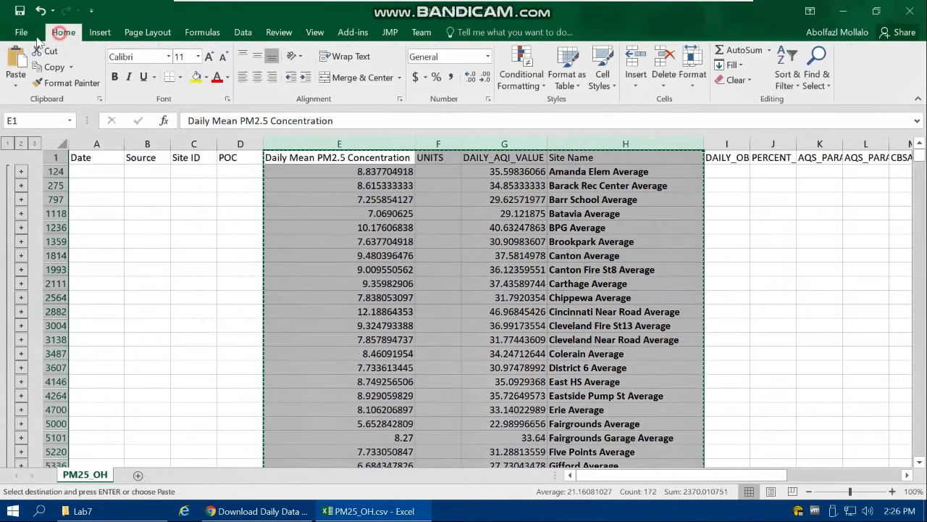
pyautogui.click(22, 32)
pyautogui.click(33, 84)
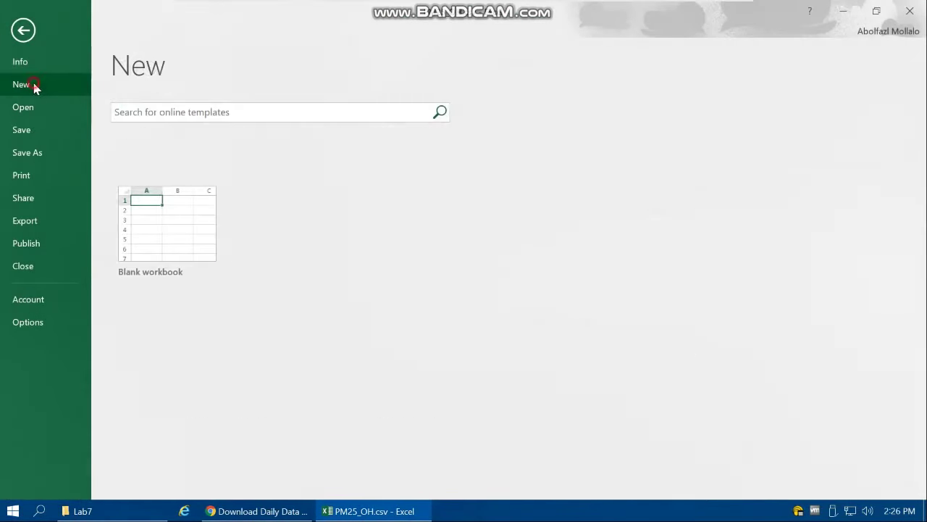
pyautogui.click(154, 215)
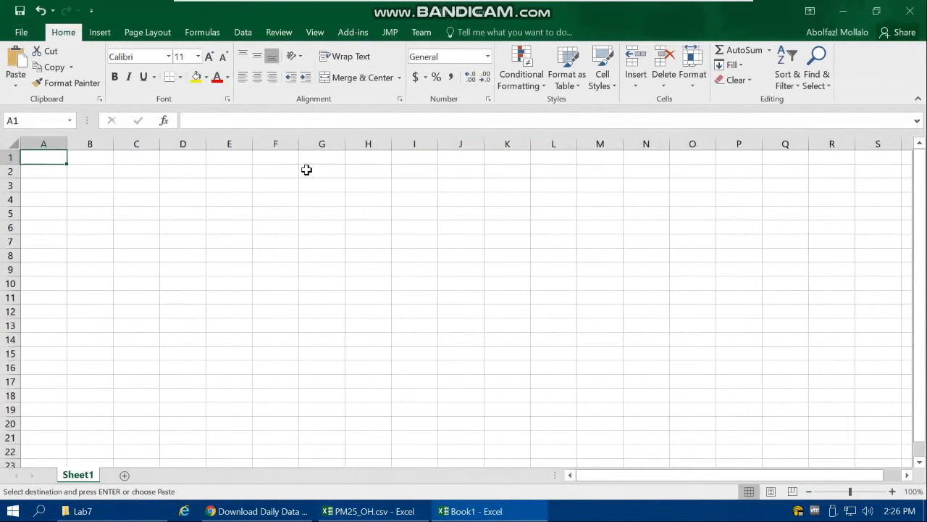
# Paste the copied columns into Sheet1 of the new workbook starting at cell F1.
pyautogui.click(276, 156)
pyautogui.hotkey('ctrl', 'v')
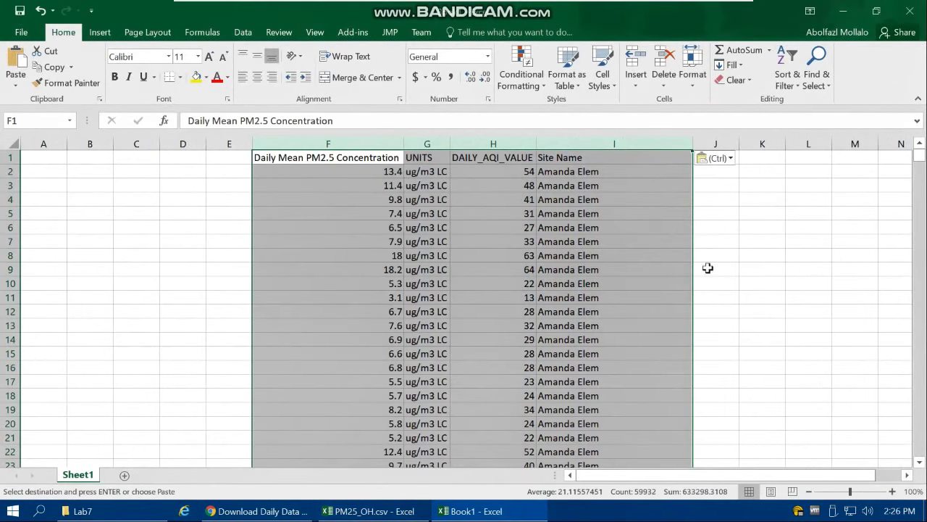
pyautogui.moveTo(922, 158)
pyautogui.mouseDown()
pyautogui.moveTo(920, 450)
pyautogui.moveTo(922, 147)
pyautogui.mouseUp()
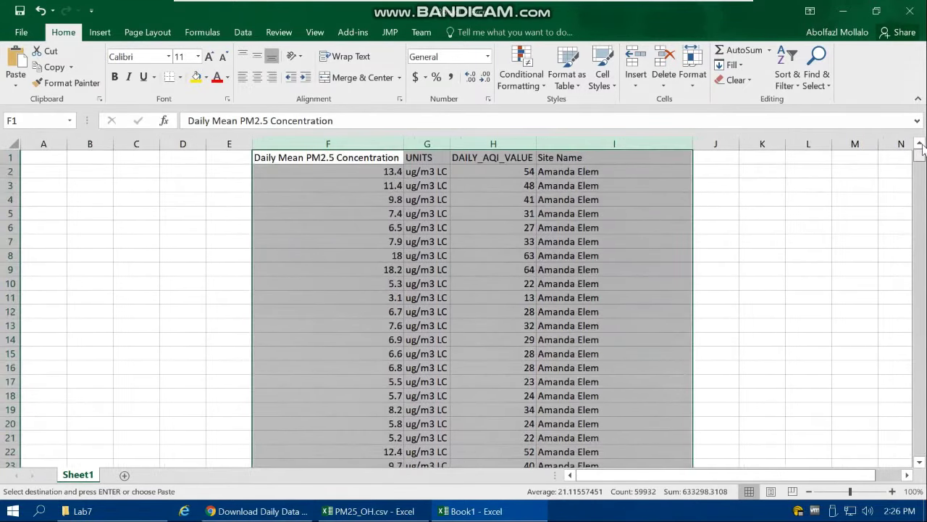
# Return to PM25_OH.csv, cancel the active copy, and copy the columns Daily Mean PM2.5 Concentration through Site Name again.
pyautogui.click(369, 511)
pyautogui.click(578, 174)
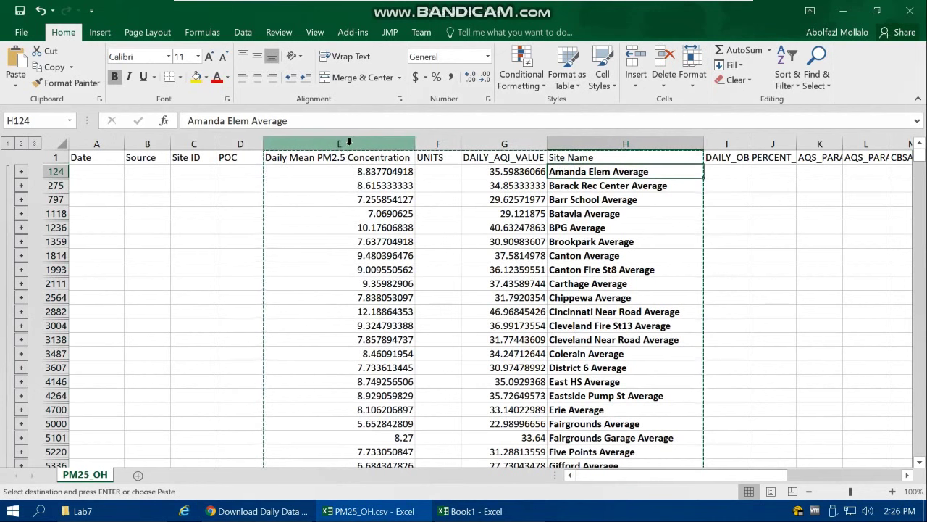
pyautogui.press('Escape')
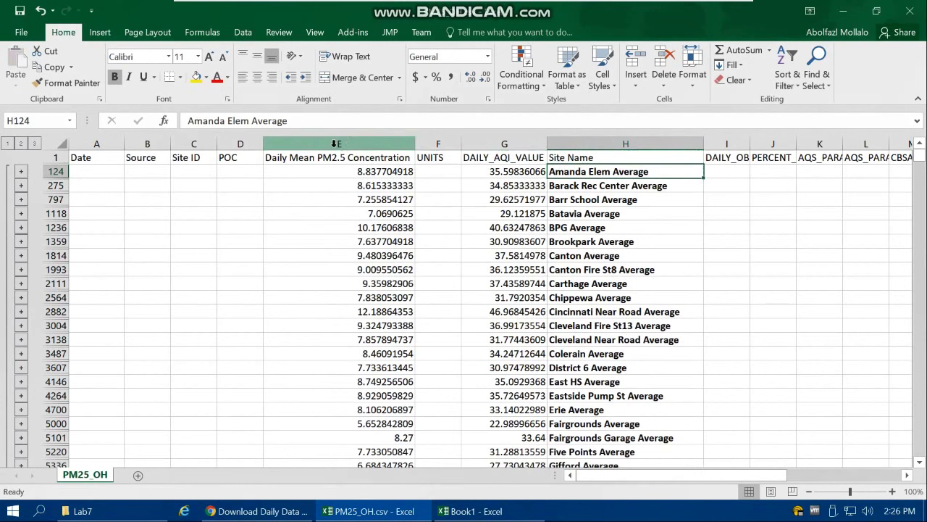
pyautogui.moveTo(334, 143); pyautogui.dragTo(591, 142)
pyautogui.rightClick(591, 143)
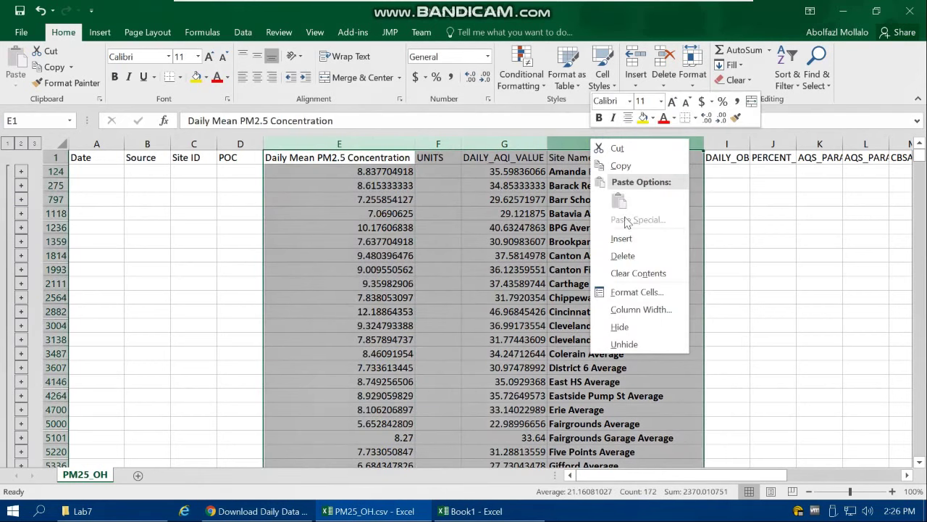
pyautogui.click(619, 166)
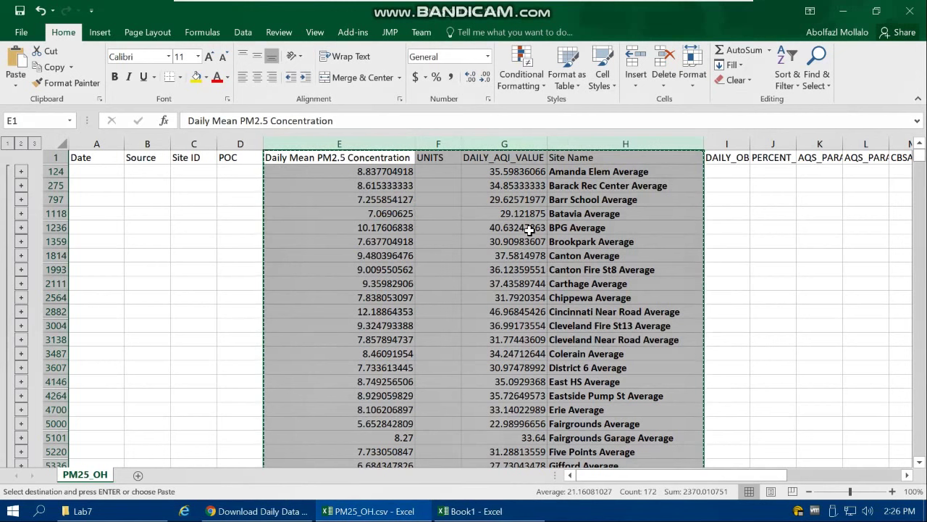
# Clear the earlier pasted data from Book1 and paste the copied PM25_OH.csv columns as values only starting at F1.
pyautogui.click(470, 510)
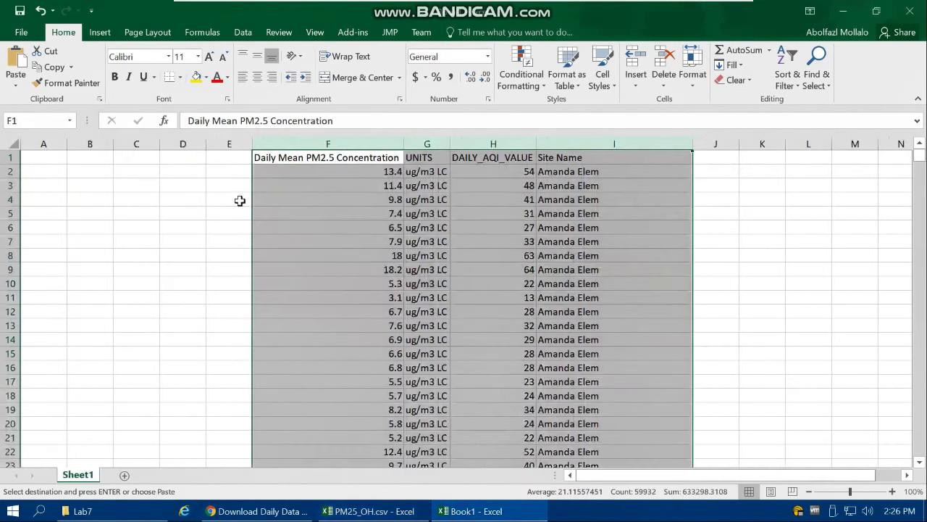
pyautogui.rightClick(309, 158)
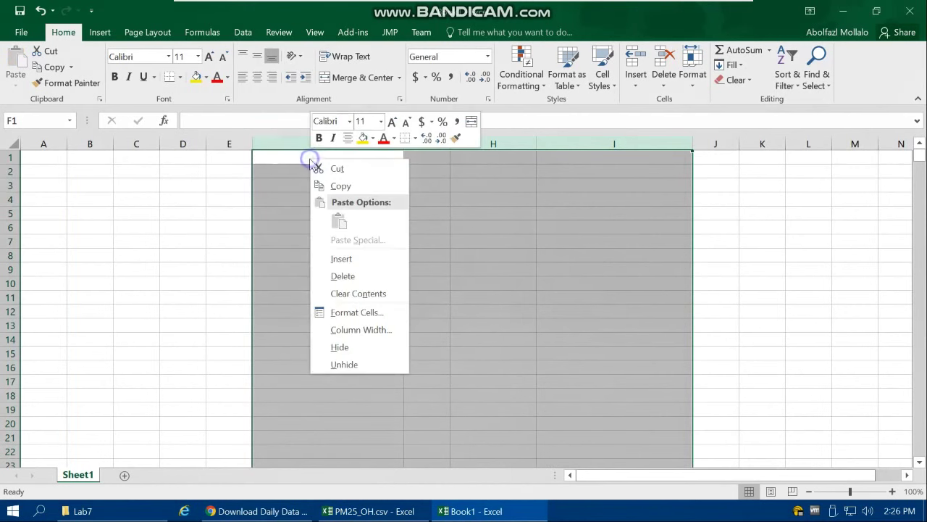
pyautogui.click(405, 511)
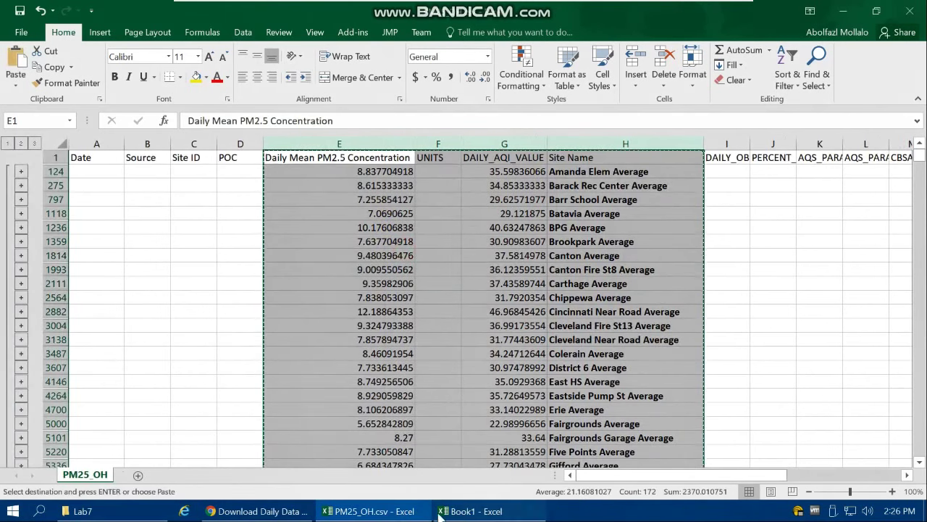
pyautogui.click(471, 511)
pyautogui.click(314, 161)
pyautogui.rightClick(314, 162)
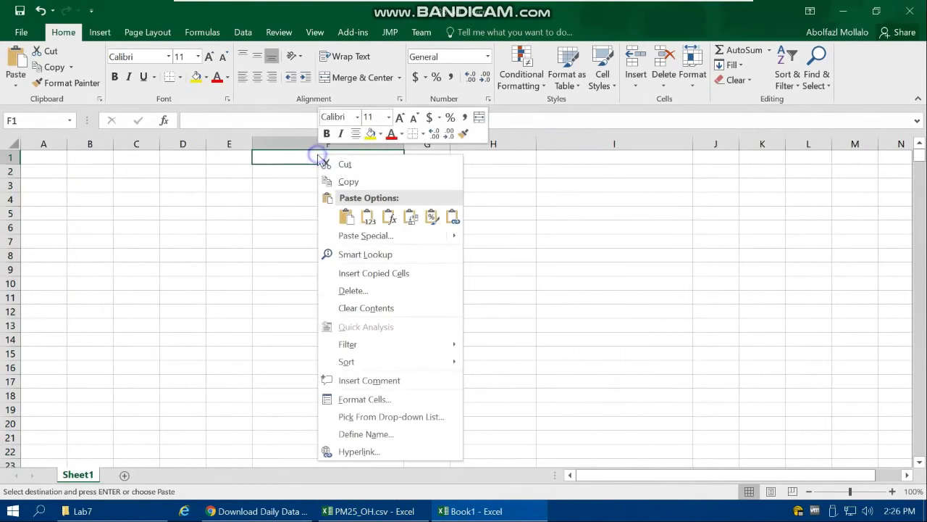
pyautogui.click(369, 217)
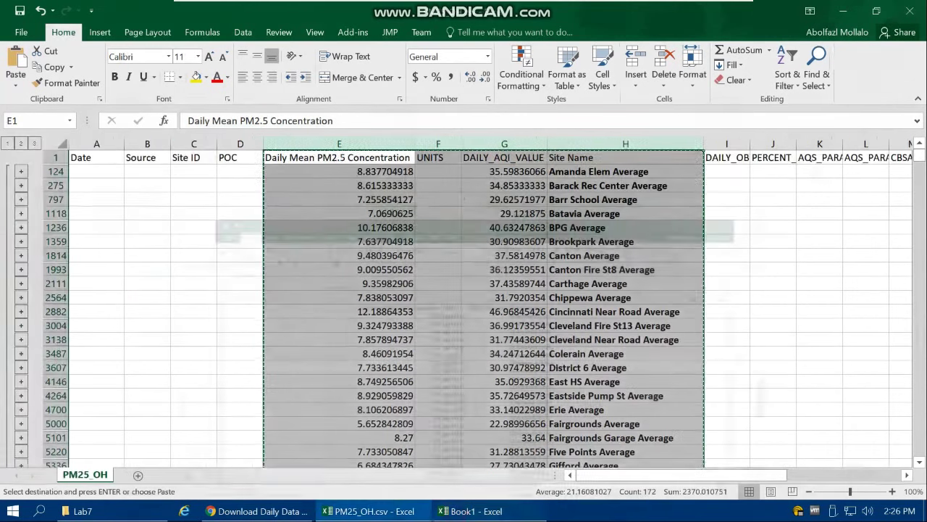
# Copy the SITE_LATITUDE and SITE_LONGITUDE columns from PM25_OH.csv.
pyautogui.click(457, 513)
pyautogui.moveTo(608, 473); pyautogui.dragTo(793, 478)
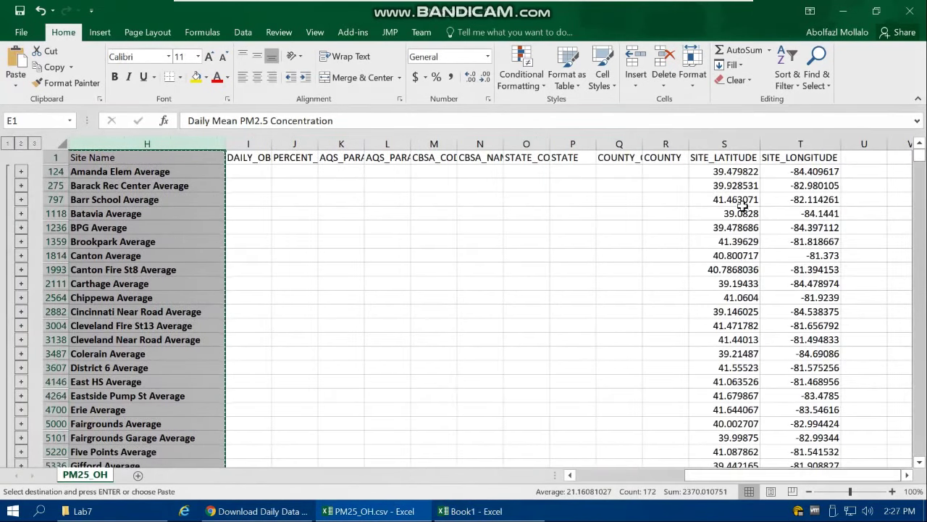
pyautogui.click(723, 144)
pyautogui.keyDown('shift'); pyautogui.click(783, 144); pyautogui.keyUp('shift')
pyautogui.rightClick(783, 144)
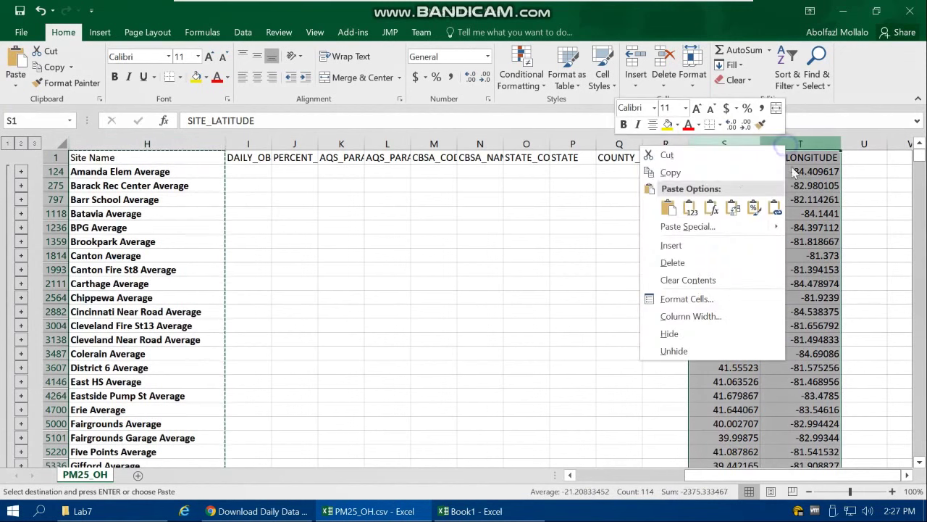
pyautogui.click(662, 114)
# Paste the coordinate columns as values only into Book1, starting at column J beside Site Name.
pyautogui.click(471, 510)
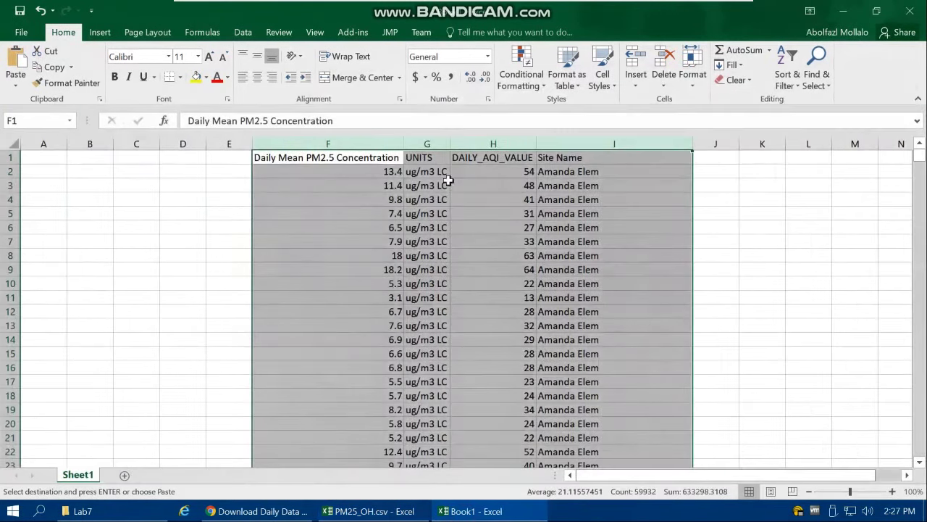
pyautogui.click(713, 144)
pyautogui.rightClick(713, 144)
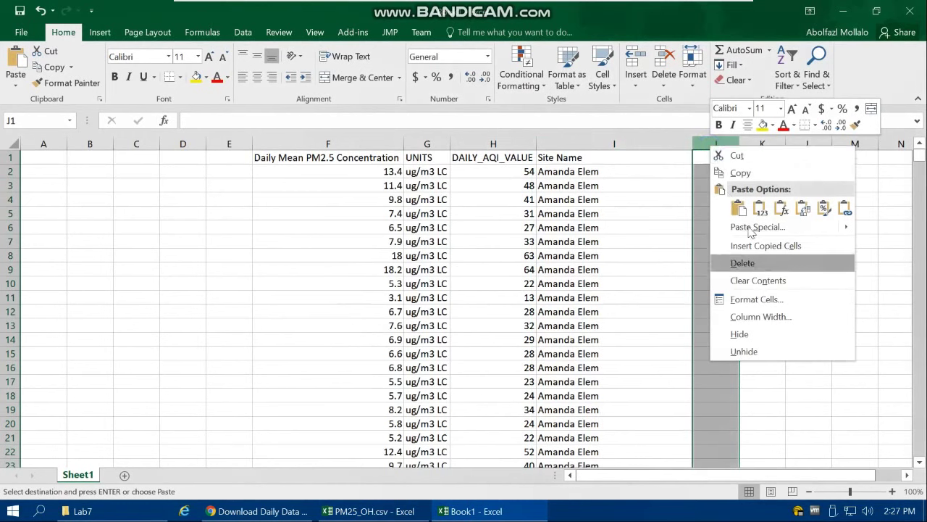
pyautogui.click(760, 209)
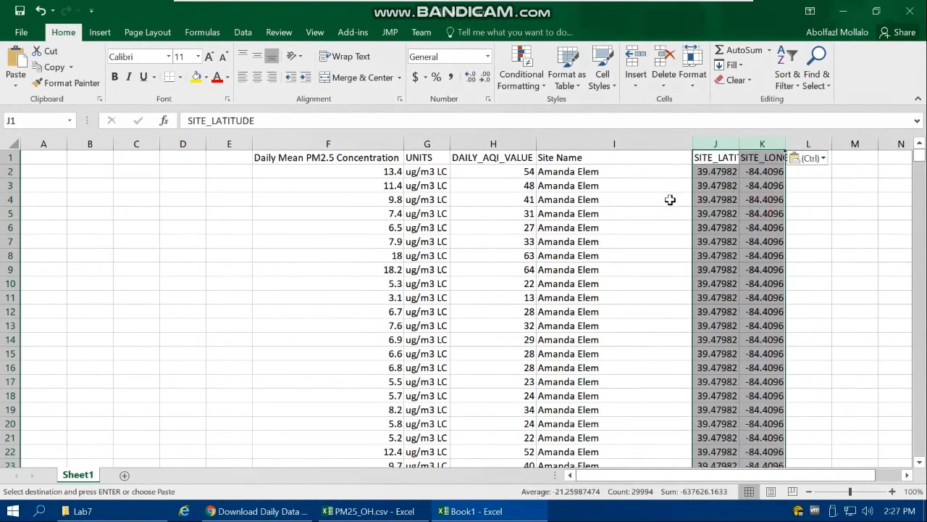
# Delete the empty columns A through E in Book1.
pyautogui.moveTo(229, 144); pyautogui.dragTo(34, 145)
pyautogui.rightClick(36, 144)
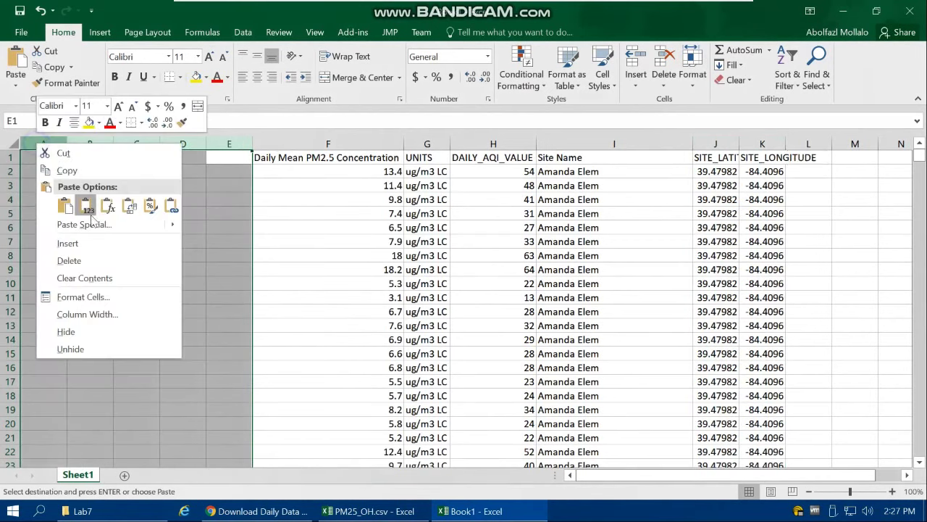
pyautogui.click(70, 260)
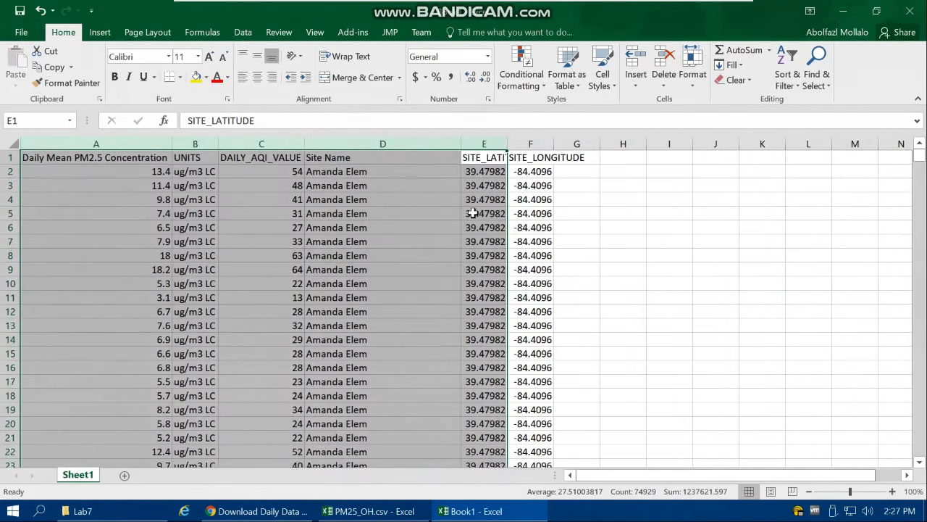
pyautogui.click(318, 298)
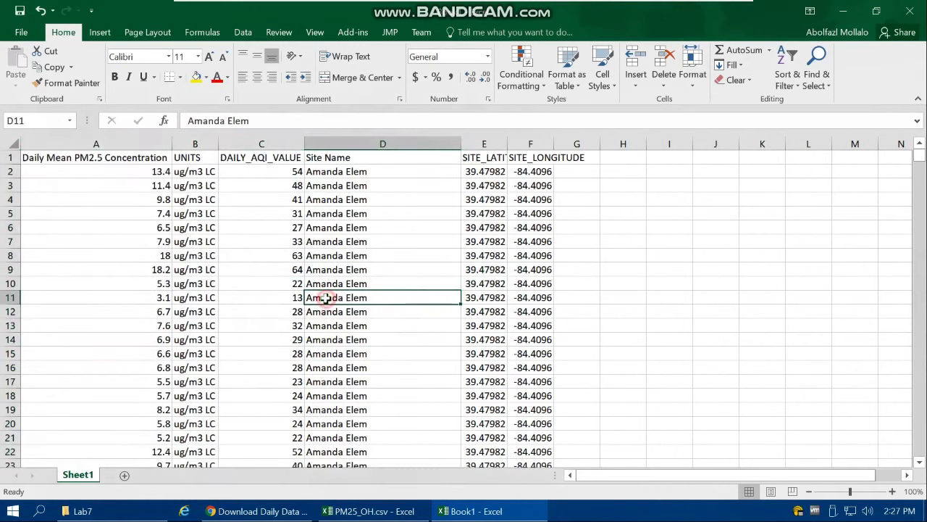
# Check the pasted rows around Sycamore Average, comparing the UNITS cell of the average row with the daily records.
pyautogui.moveTo(919, 164); pyautogui.dragTo(922, 426)
pyautogui.scroll(20, 499, 325)
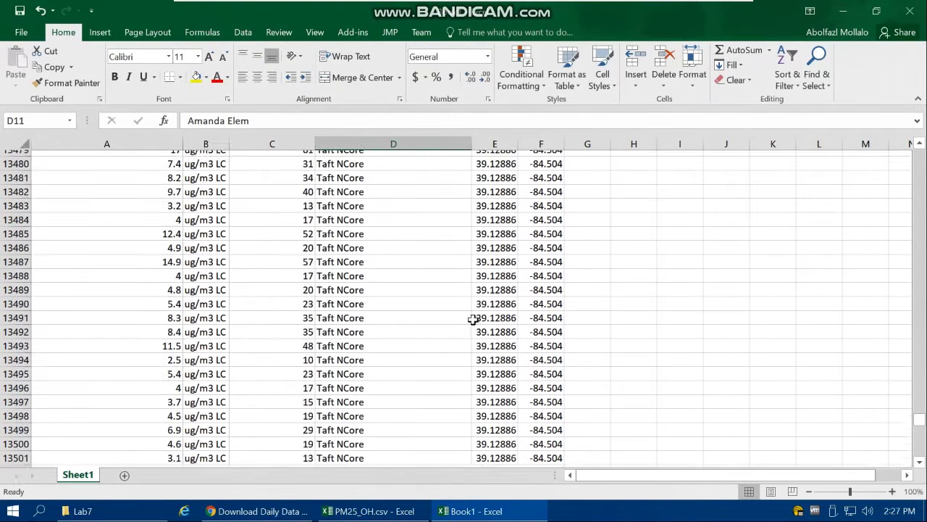
pyautogui.scroll(7, 329, 311)
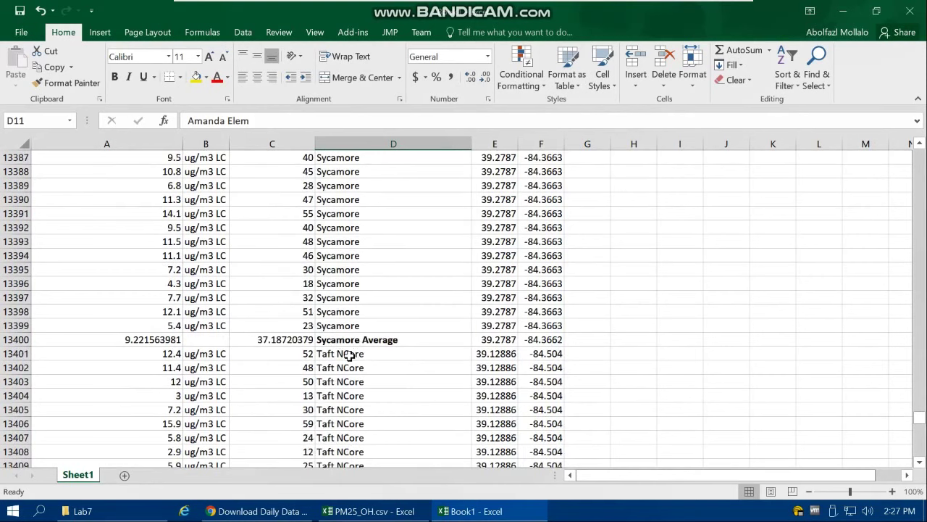
pyautogui.click(194, 340)
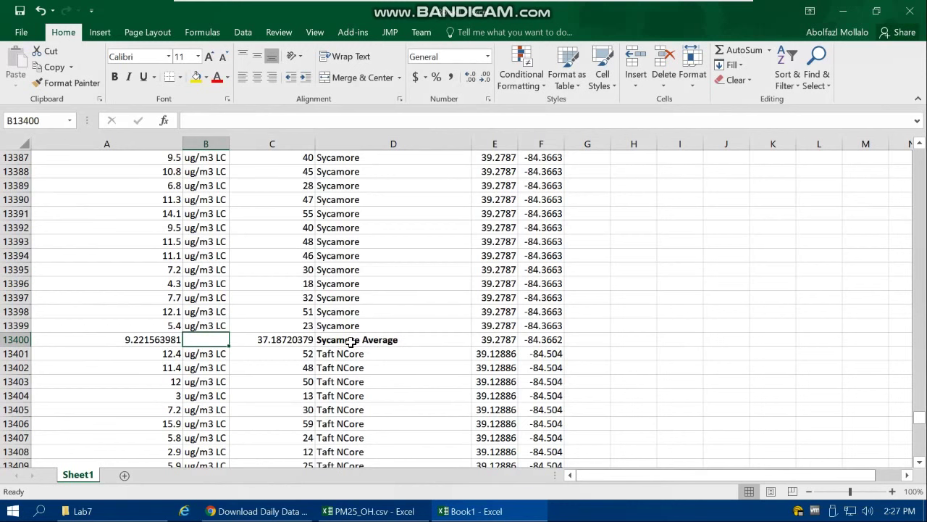
# Add a filter to the UNITS column and show only the rows with blank units.
pyautogui.moveTo(922, 420); pyautogui.dragTo(919, 152)
pyautogui.click(195, 144)
pyautogui.click(243, 32)
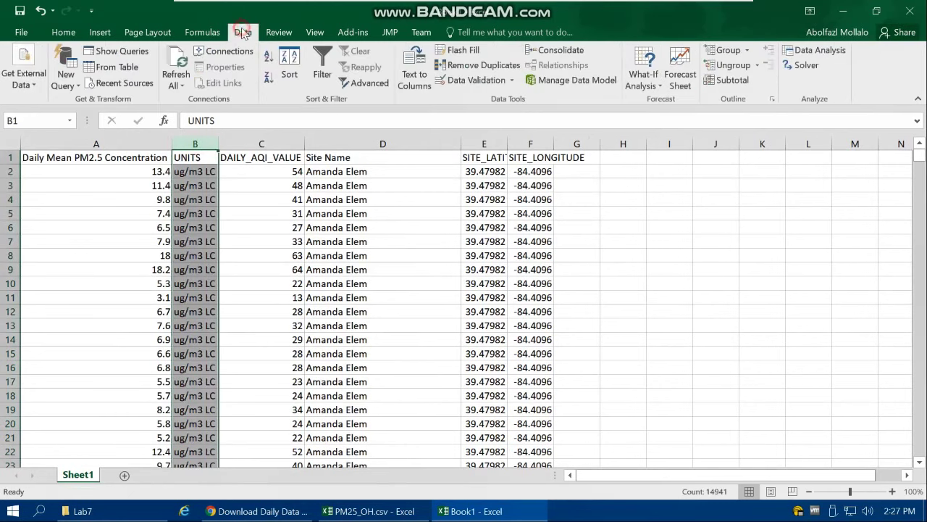
pyautogui.click(322, 62)
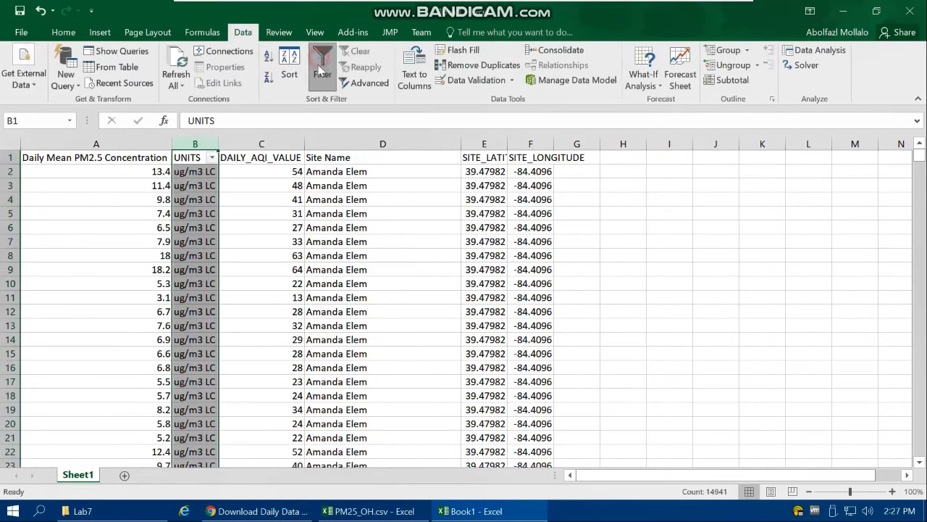
pyautogui.click(212, 157)
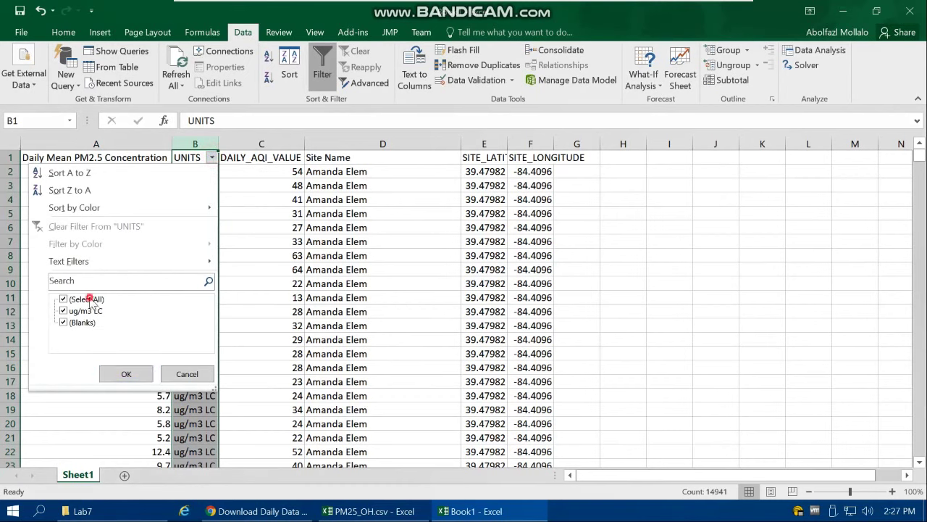
pyautogui.click(63, 299)
pyautogui.click(64, 322)
pyautogui.click(125, 374)
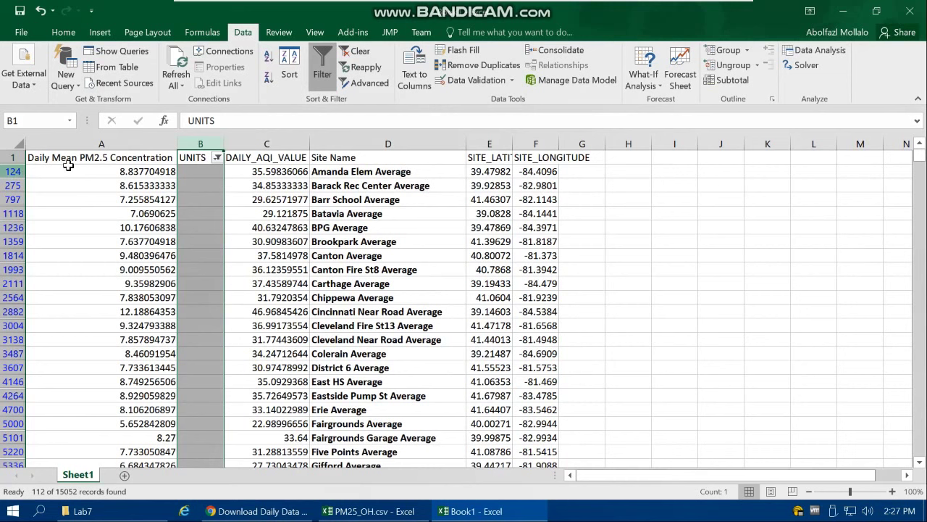
# Copy the filtered range from the header row through the Youngstown Fire St7 Average row, columns A to F, leaving out Grand Average.
pyautogui.moveTo(34, 159); pyautogui.dragTo(527, 426)
pyautogui.scroll(4, 95, 239)
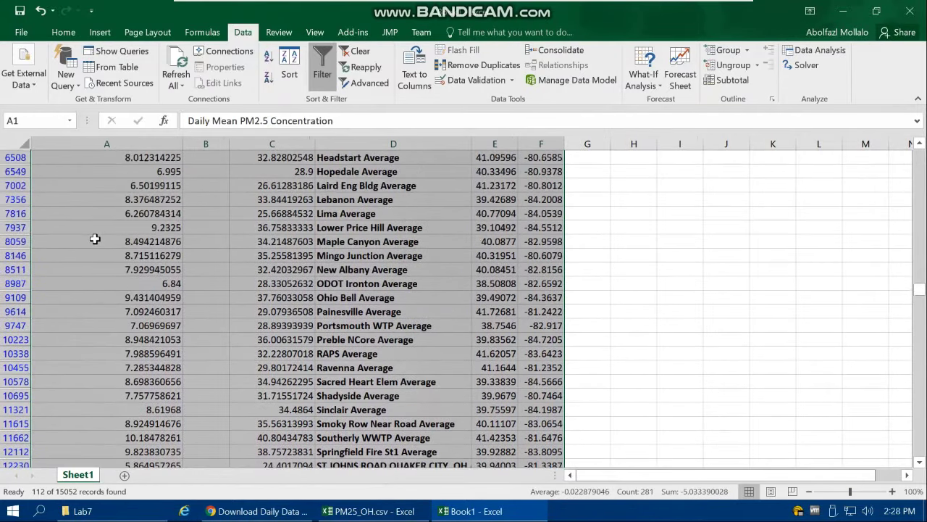
pyautogui.scroll(2, 90, 241)
pyautogui.scroll(-6, 138, 250)
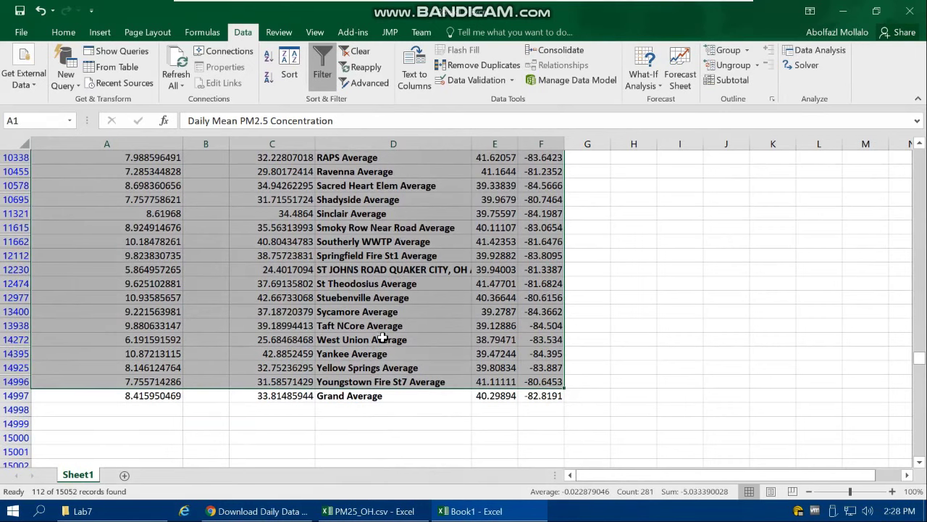
pyautogui.rightClick(342, 277)
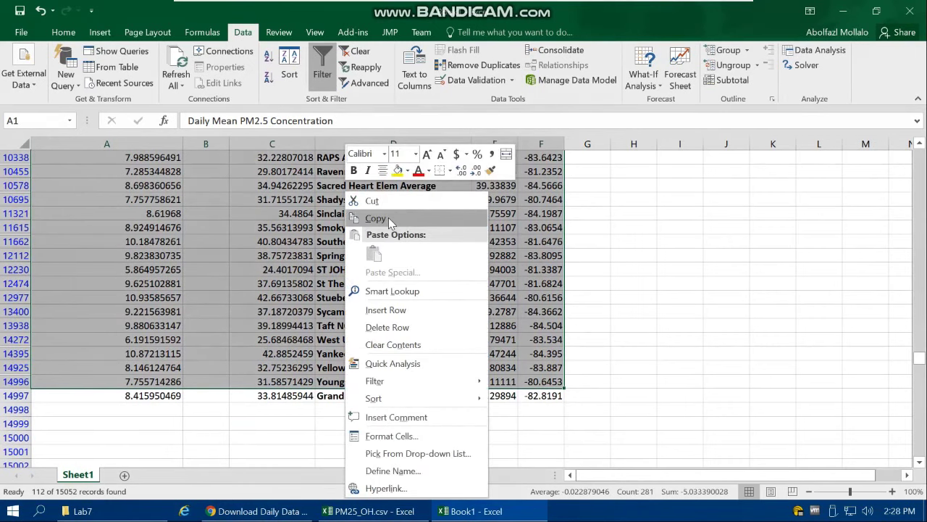
pyautogui.click(389, 218)
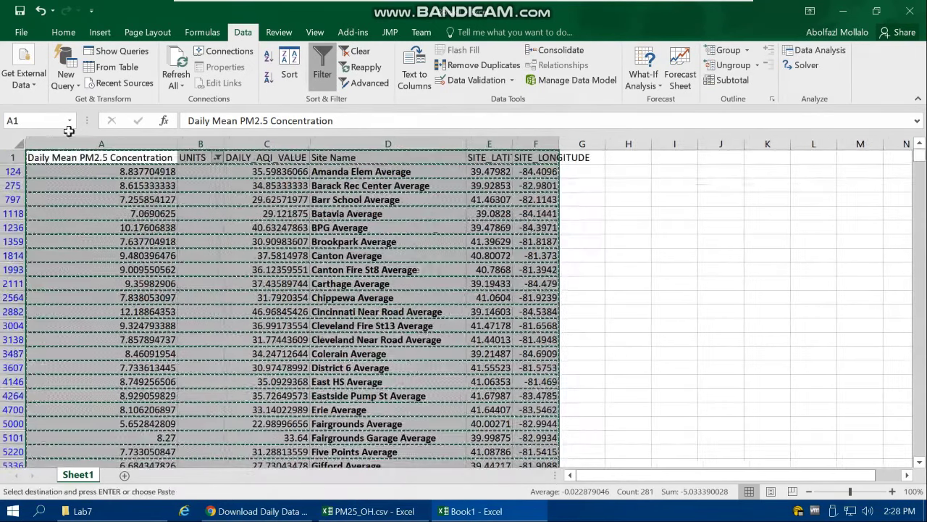
# Create a new blank workbook and paste the copied site averages starting at cell A1.
pyautogui.click(28, 33)
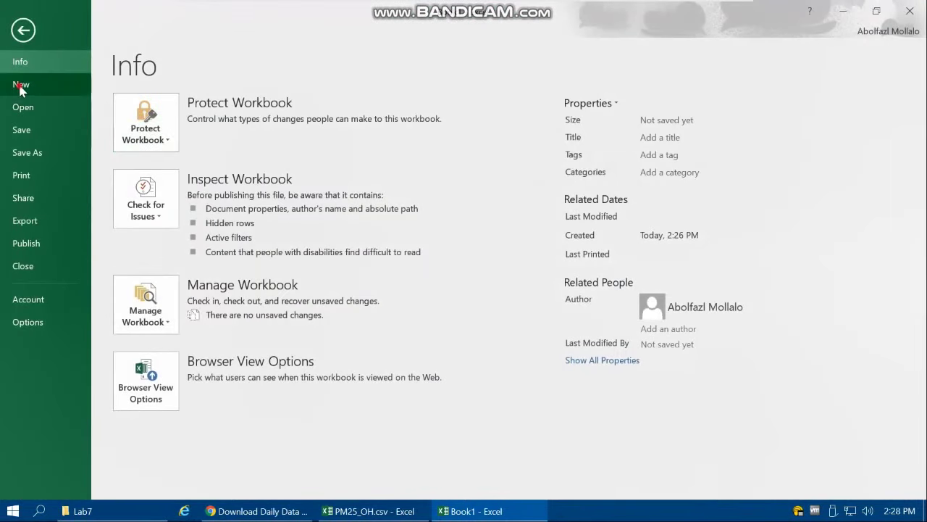
pyautogui.click(20, 87)
pyautogui.click(151, 217)
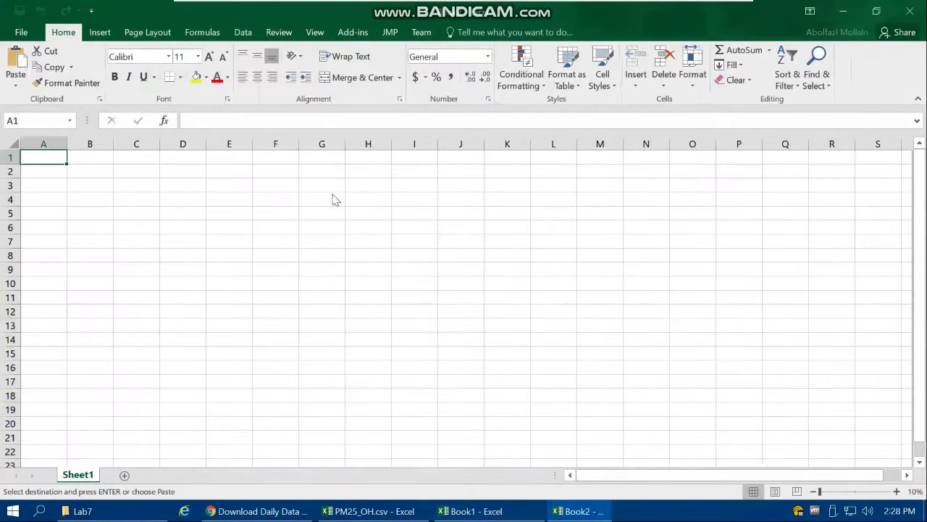
pyautogui.hotkey('ctrl', 'v')
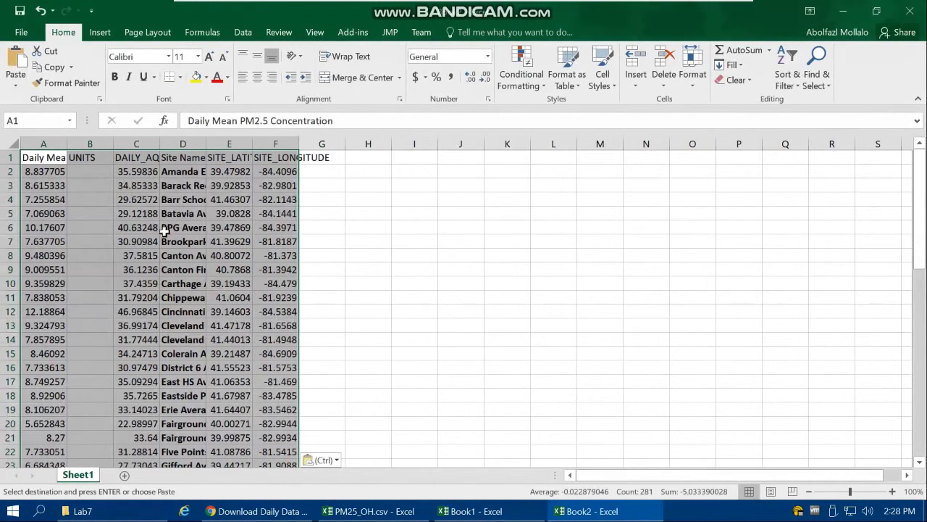
# Fit the Site Name column to its contents and check the pasted rows down to the last site average.
pyautogui.doubleClick(206, 143)
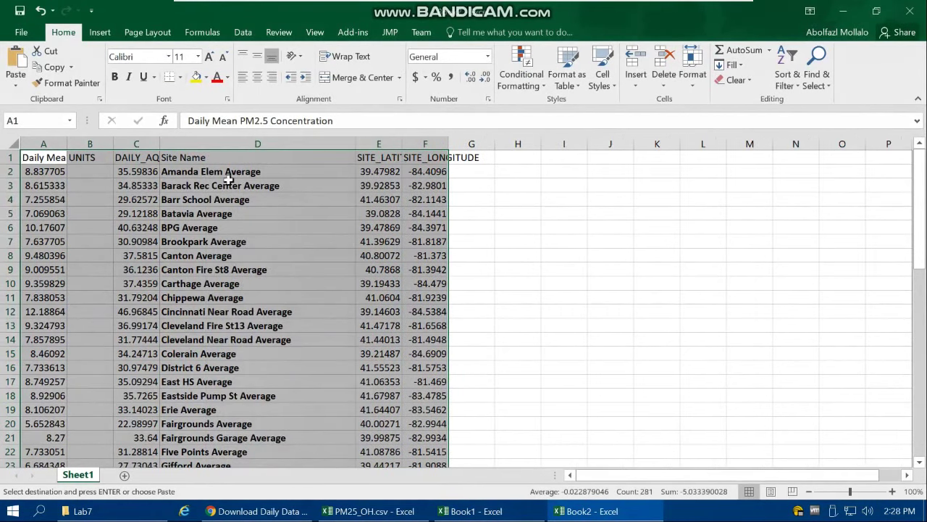
pyautogui.scroll(-15, 196, 334)
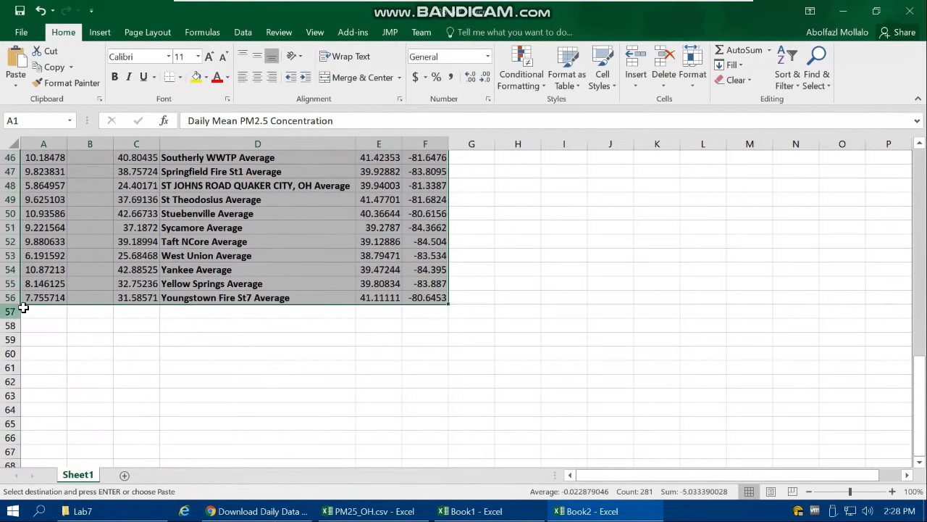
pyautogui.scroll(4, 33, 301)
pyautogui.scroll(11, 35, 301)
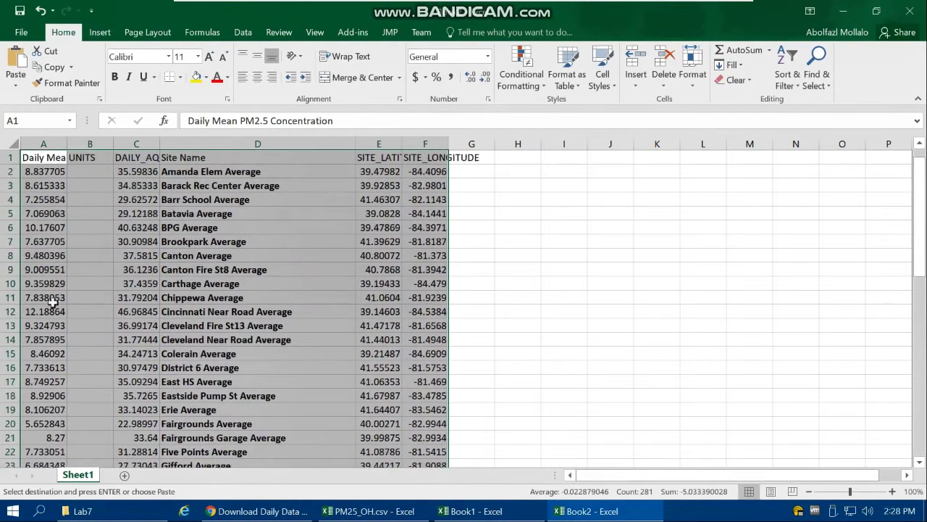
# Delete the empty UNITS column from Book2.
pyautogui.click(90, 145)
pyautogui.rightClick(90, 144)
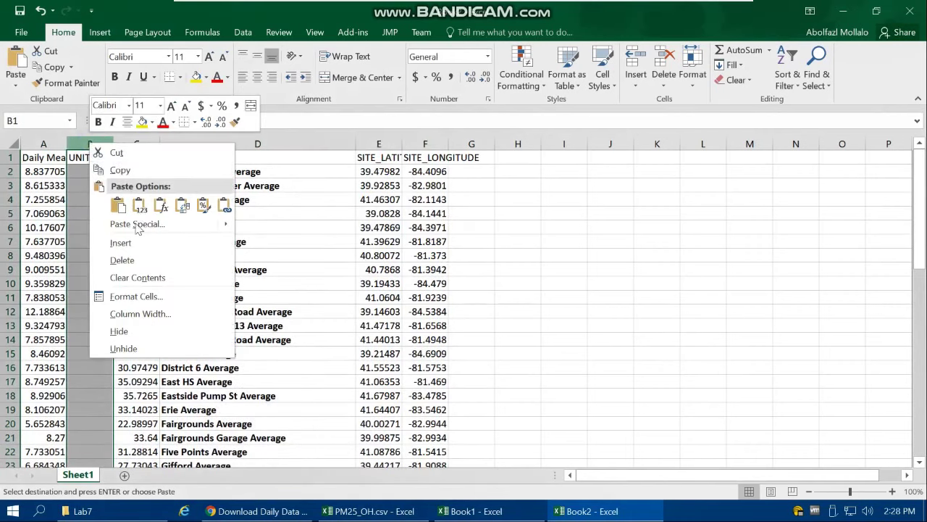
pyautogui.click(123, 260)
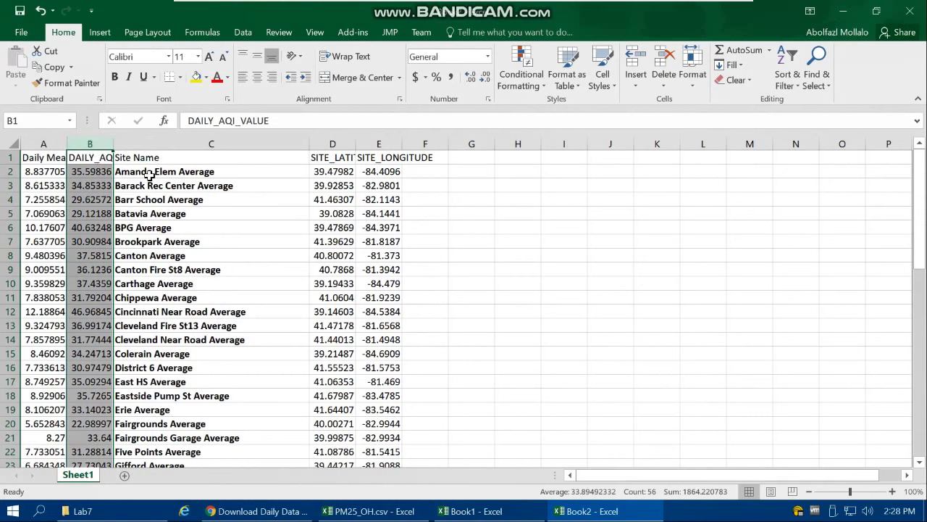
# Fit the SITE_LONGITUDE column's width to its contents.
pyautogui.click(195, 172)
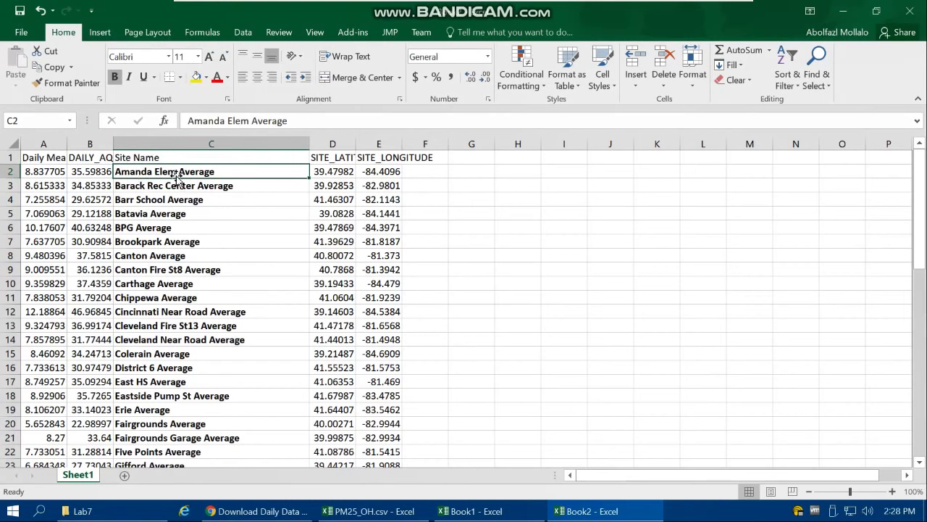
pyautogui.moveTo(400, 143); pyautogui.dragTo(401, 144)
pyautogui.doubleClick(400, 143)
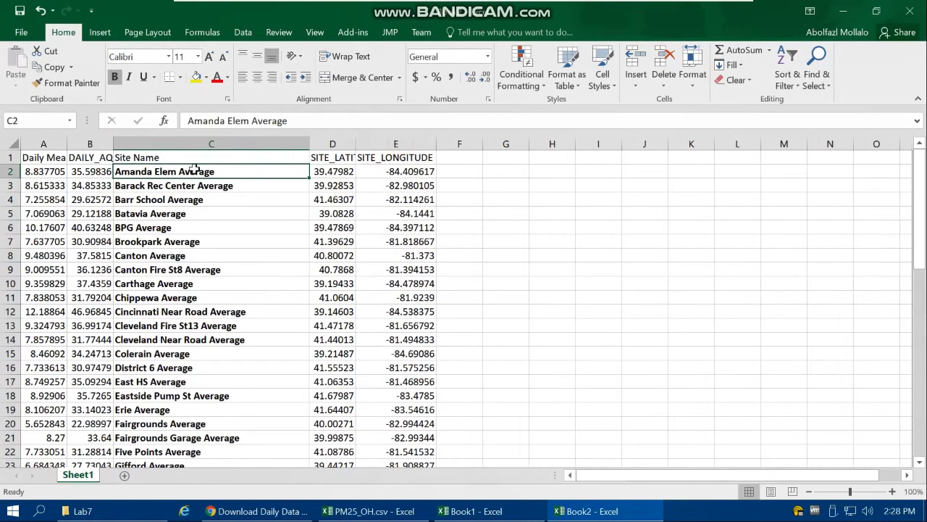
# Enter the formula =LEFT(C2,LEN(C2)-8) in F2 to strip the word Average from the site name.
pyautogui.click(463, 158)
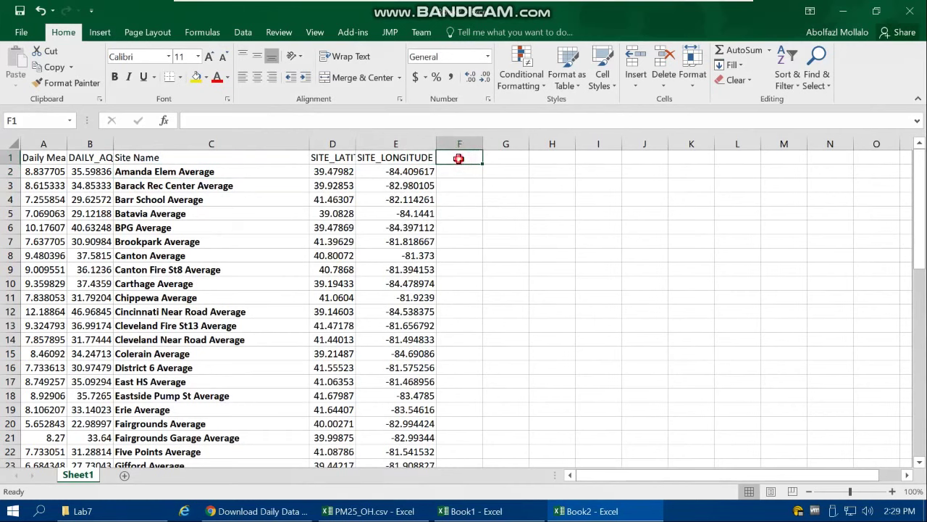
pyautogui.click(461, 174)
pyautogui.write('=')
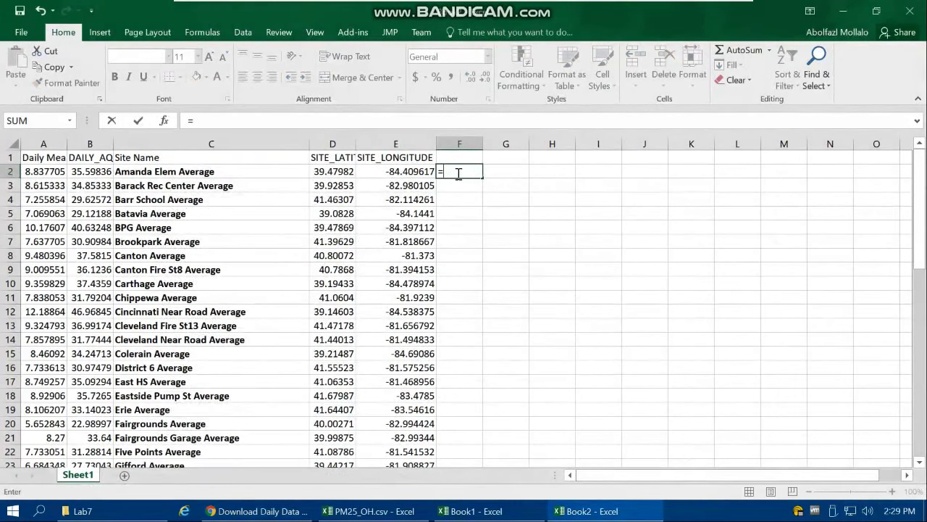
pyautogui.write('lef')
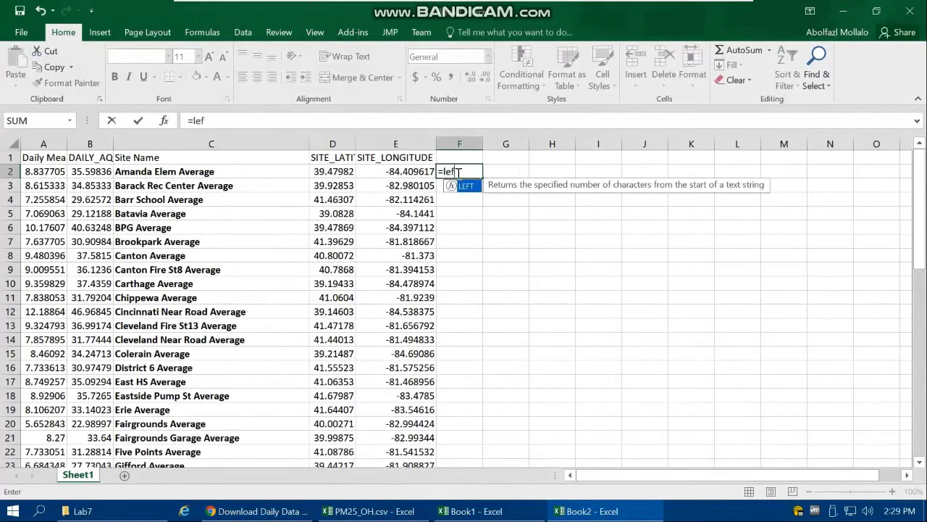
pyautogui.write('t')
pyautogui.press('Tab')
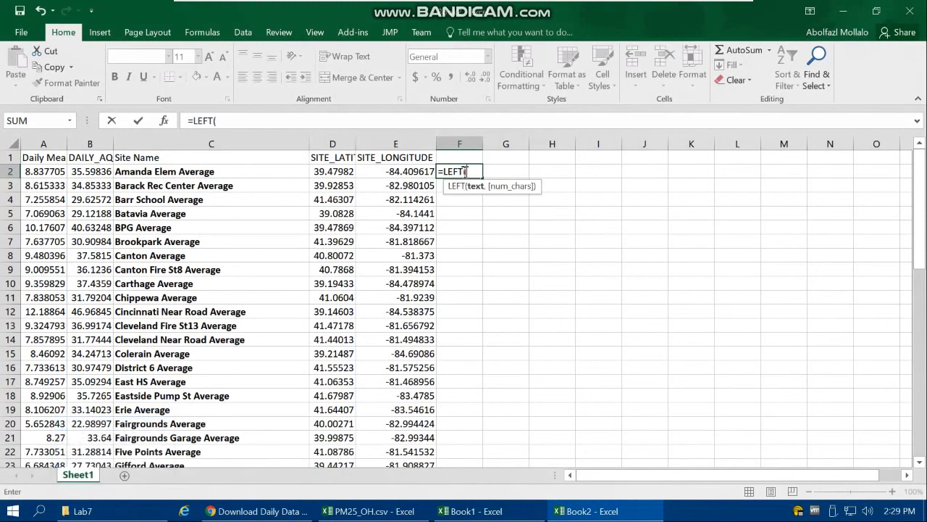
pyautogui.click(144, 171)
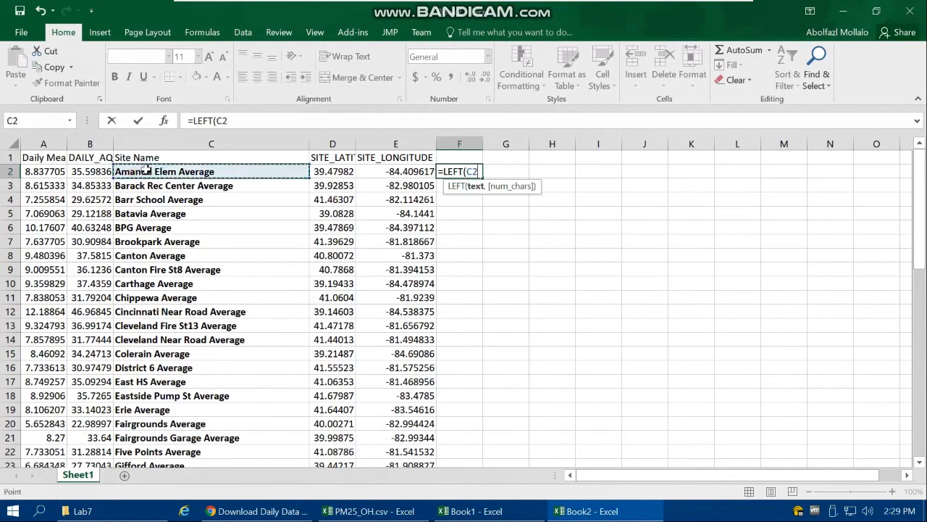
pyautogui.write(',')
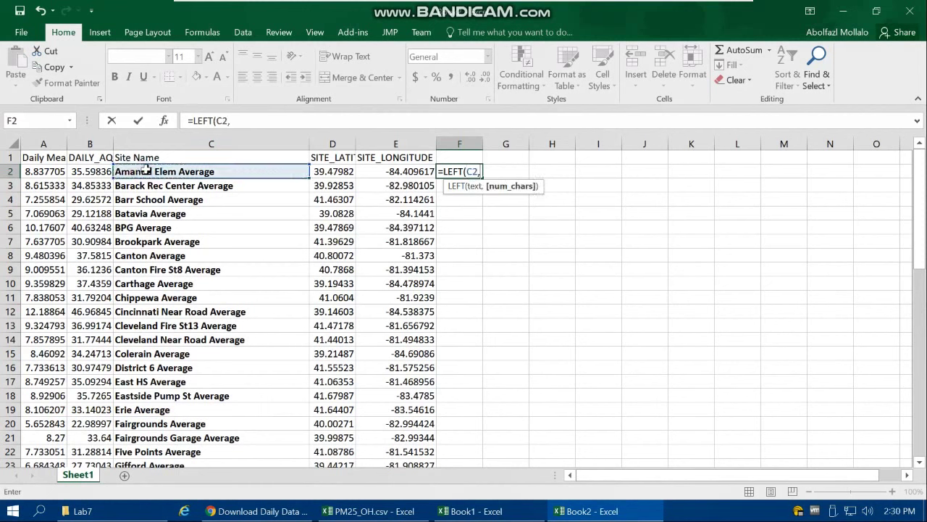
pyautogui.write('le')
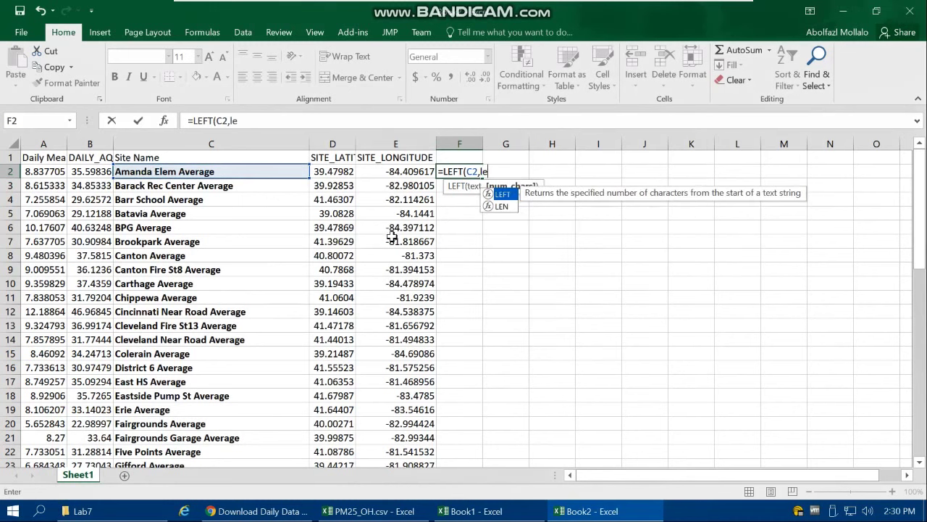
pyautogui.doubleClick(505, 210)
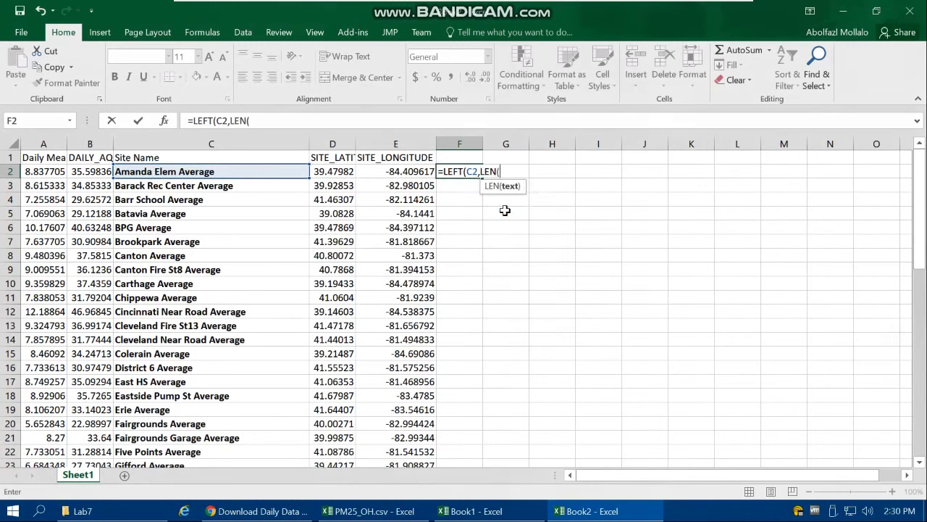
pyautogui.click(228, 171)
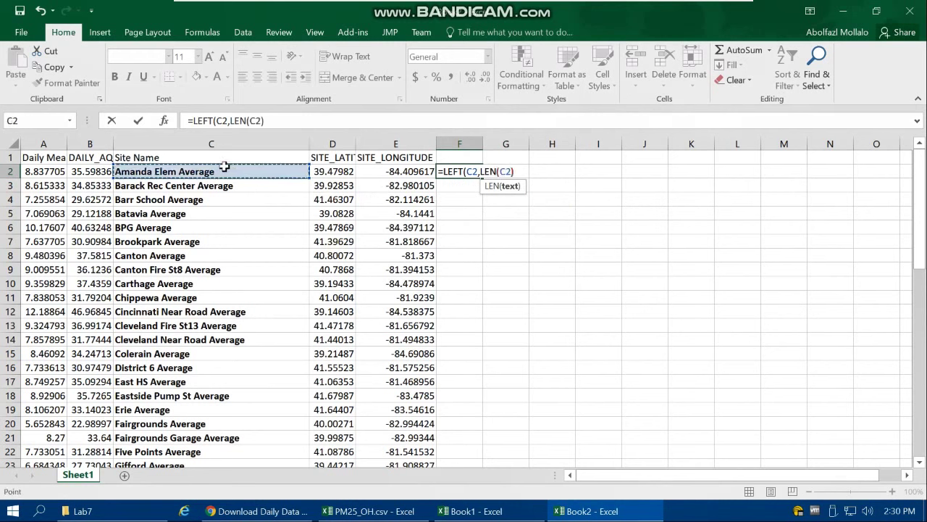
pyautogui.write(')-8')
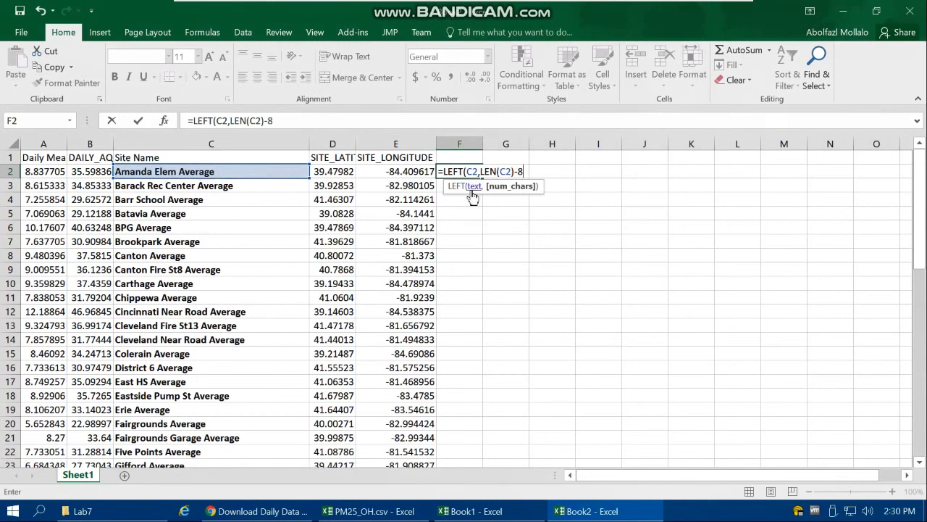
pyautogui.press('Return')
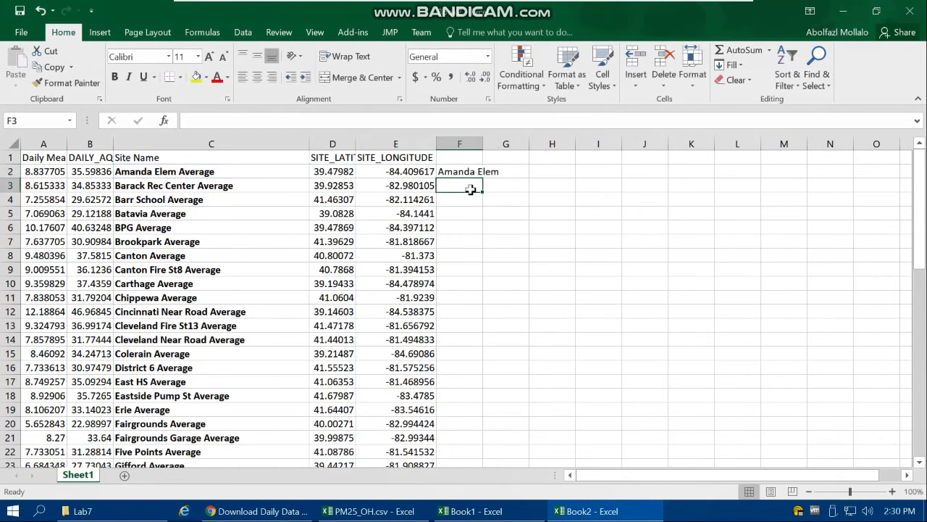
# Fill the F2 formula down for all site rows and fit column F to the extracted names.
pyautogui.doubleClick(483, 143)
pyautogui.click(460, 169)
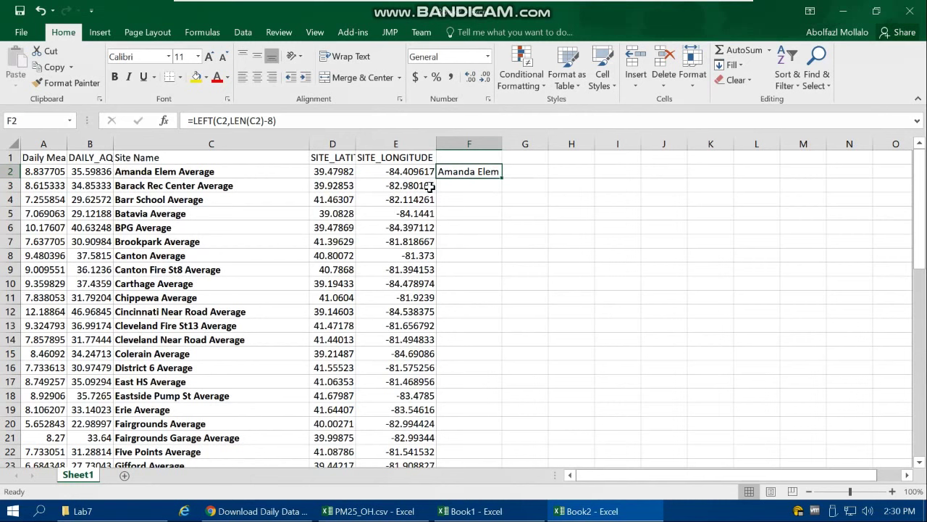
pyautogui.doubleClick(499, 179)
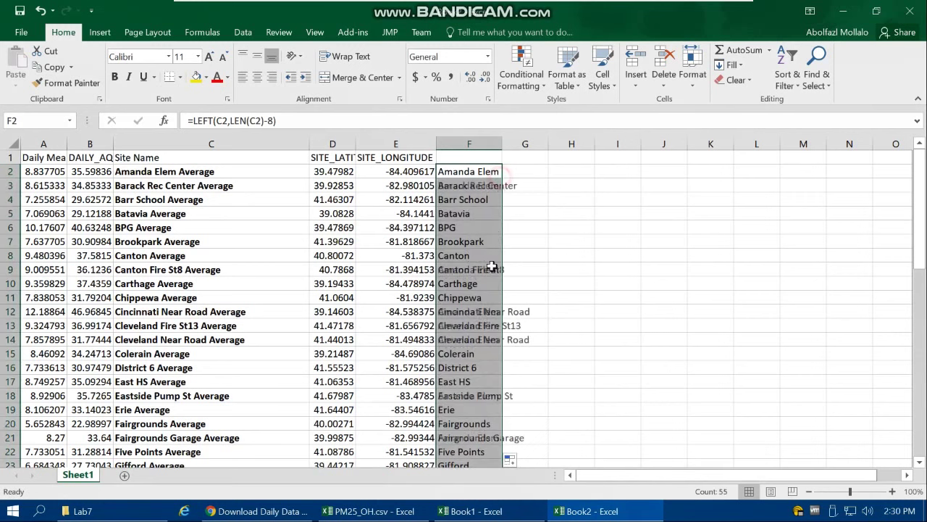
pyautogui.moveTo(497, 172); pyautogui.dragTo(491, 227)
pyautogui.click(497, 171)
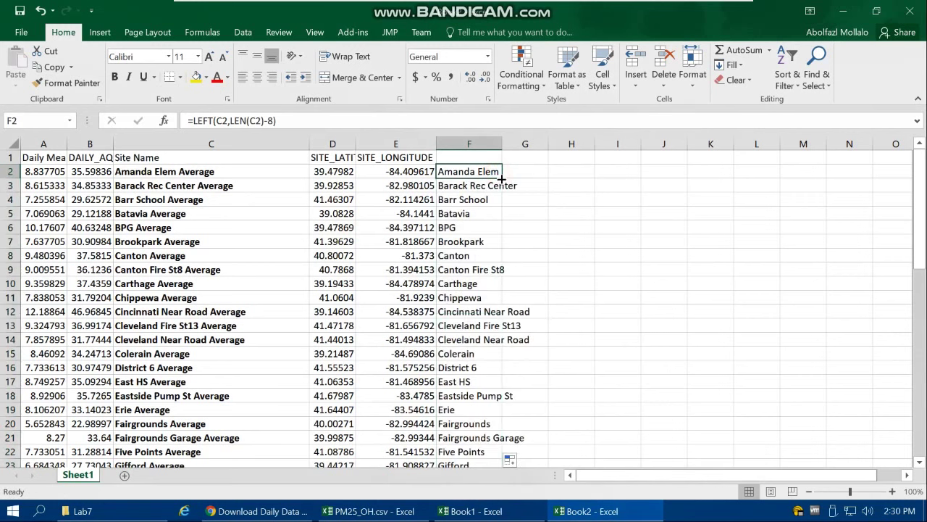
pyautogui.doubleClick(502, 143)
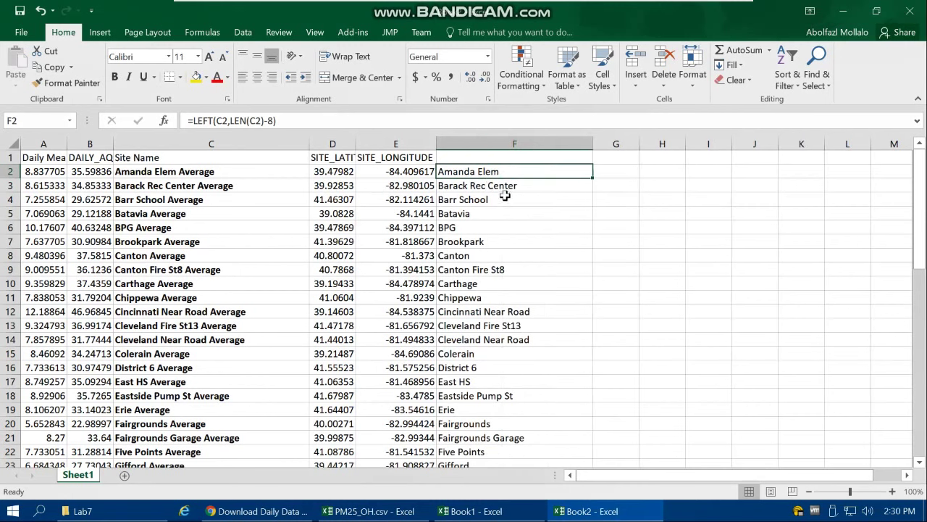
# Enter Site_Name as the header of column F in cell F1.
pyautogui.click(454, 156)
pyautogui.write('S')
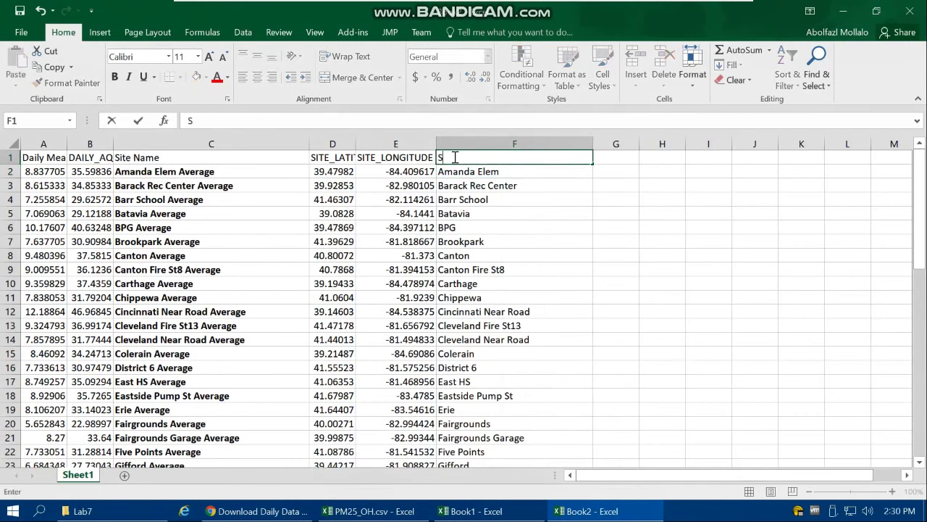
pyautogui.write('ite_Name')
pyautogui.press('Return')
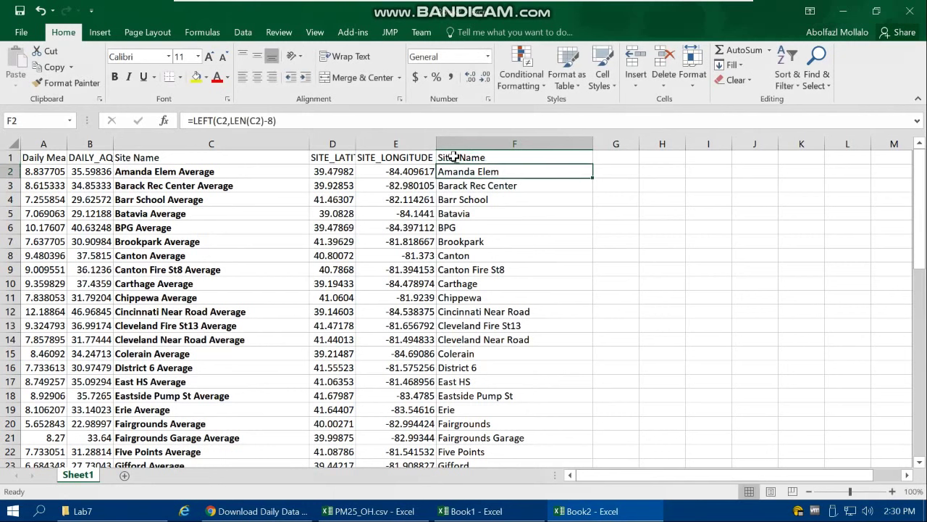
pyautogui.click(141, 148)
pyautogui.rightClick(144, 148)
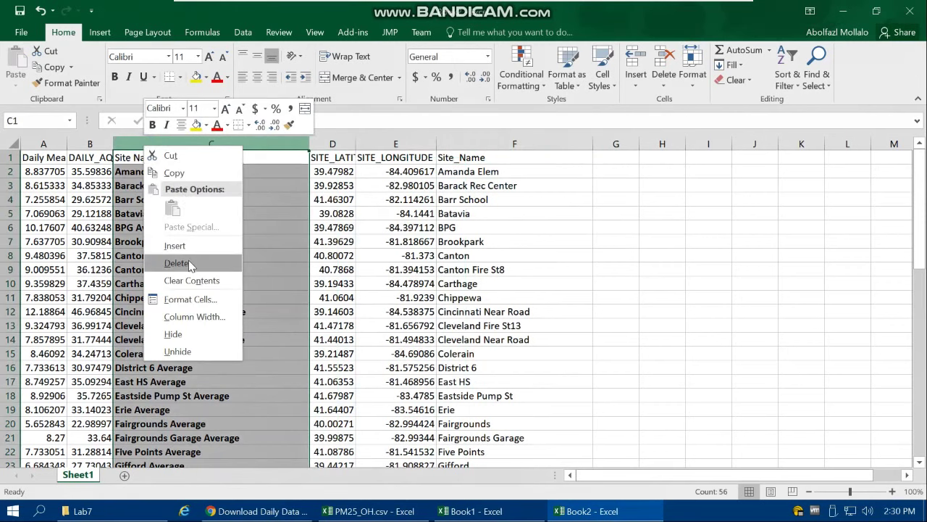
pyautogui.click(500, 142)
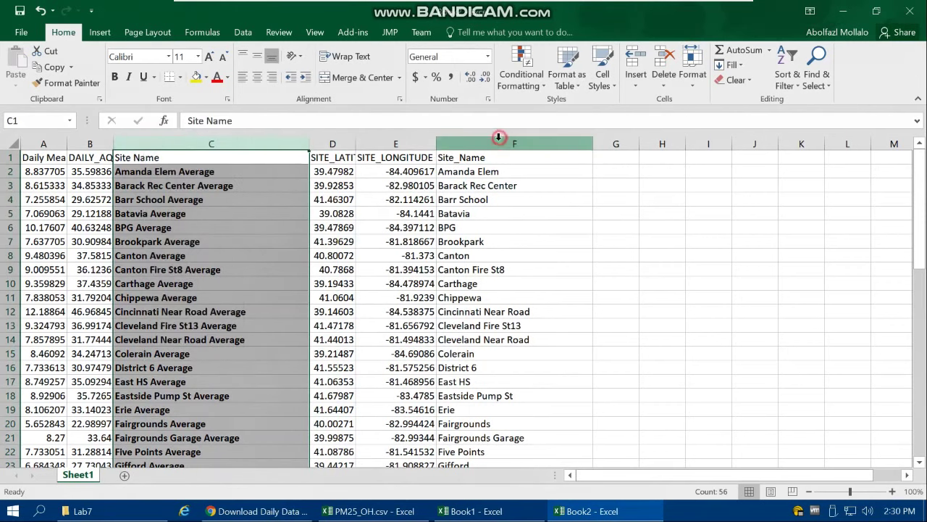
# Copy the cleaned Site_Name column F and paste it as values only over the Site Name column C.
pyautogui.click(499, 142)
pyautogui.rightClick(500, 142)
pyautogui.click(517, 175)
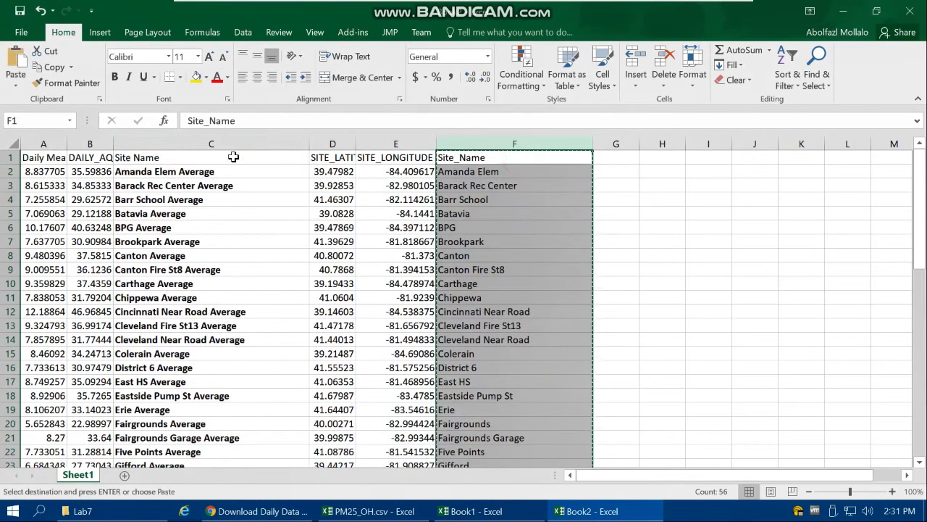
pyautogui.click(217, 143)
pyautogui.rightClick(217, 143)
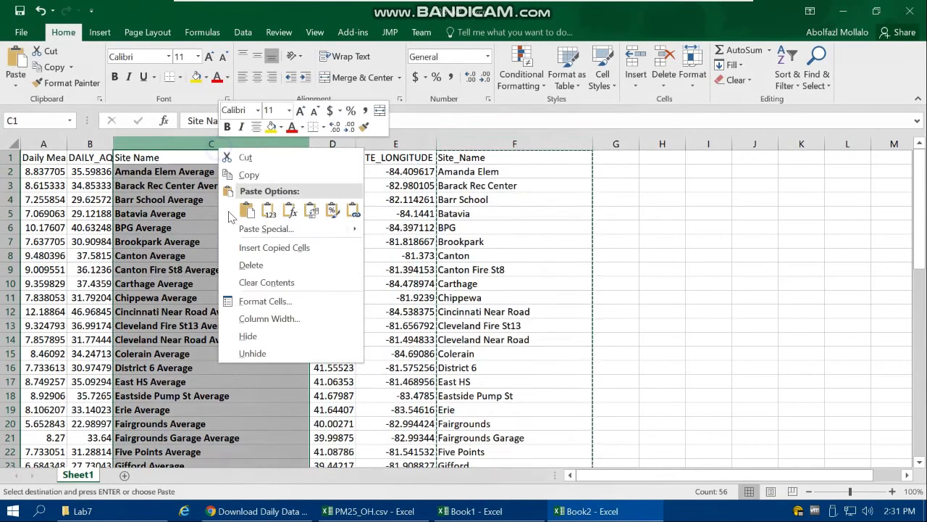
pyautogui.click(269, 210)
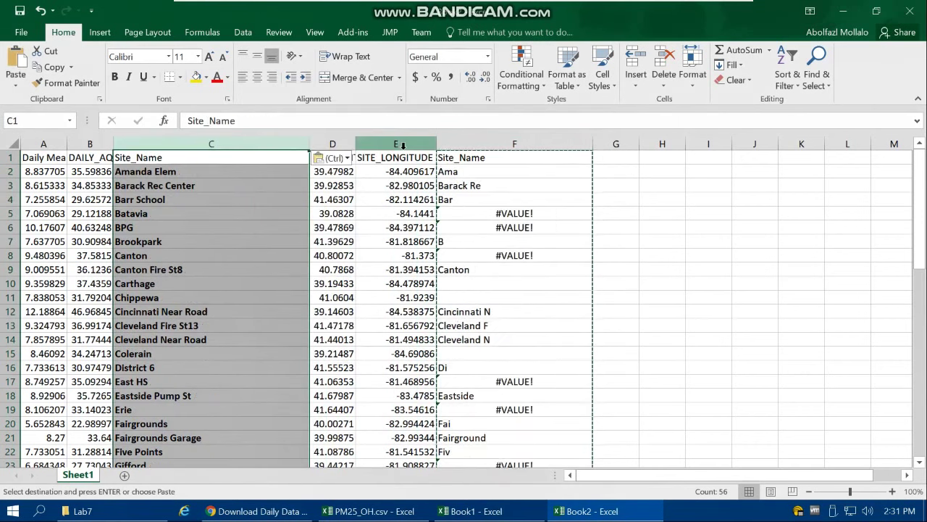
# Delete the formula column F and check the cleaned site names in column C down to the last row.
pyautogui.click(485, 141)
pyautogui.rightClick(485, 141)
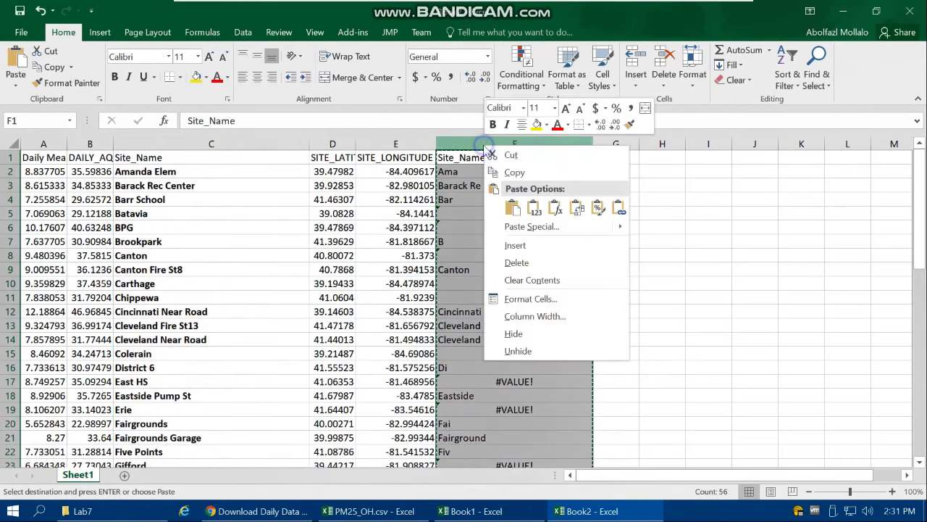
pyautogui.click(528, 262)
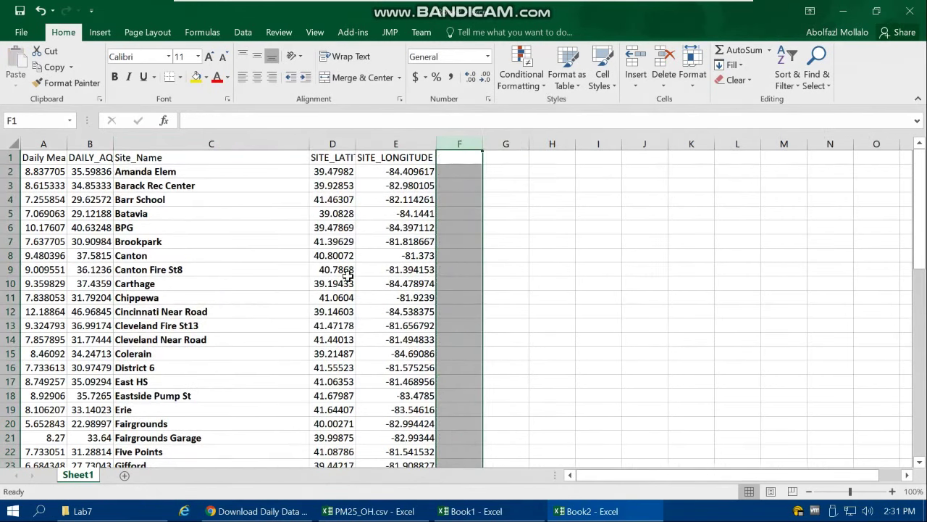
pyautogui.click(156, 186)
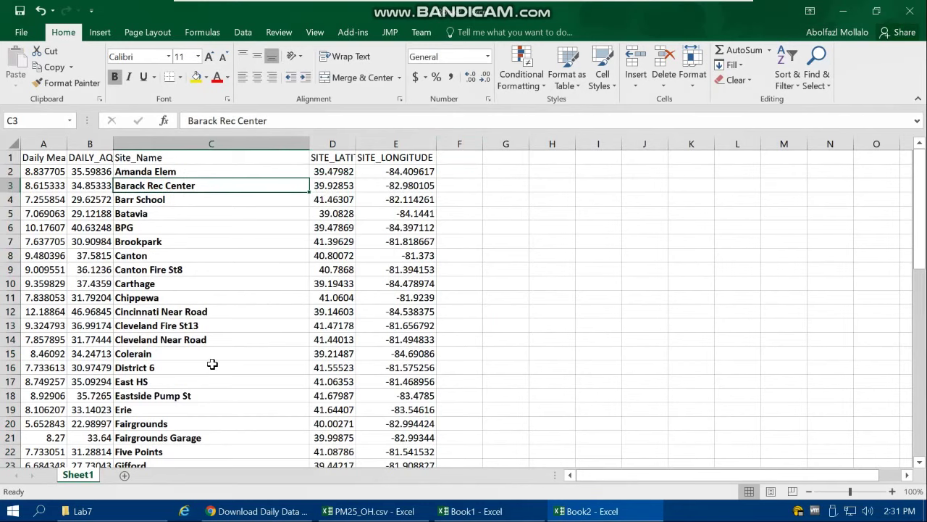
pyautogui.scroll(-18, 186, 400)
pyautogui.scroll(6, 187, 399)
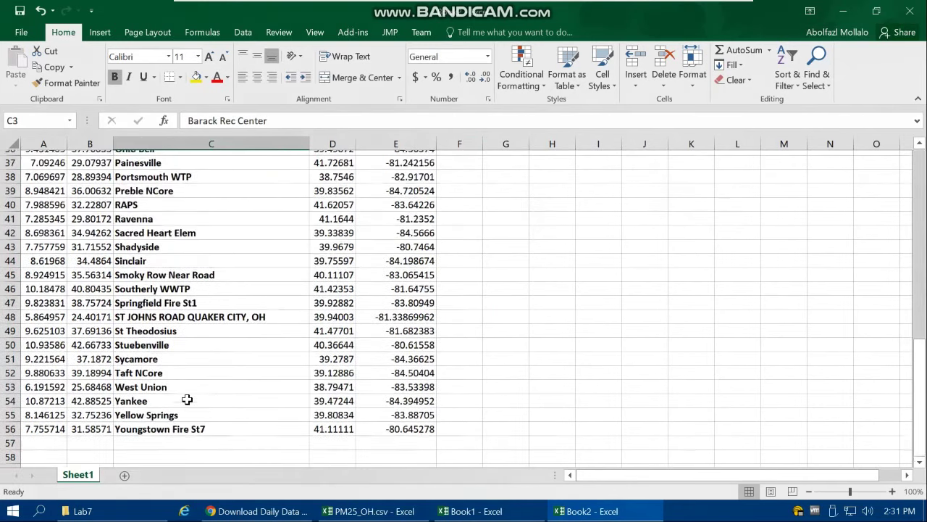
pyautogui.scroll(12, 186, 400)
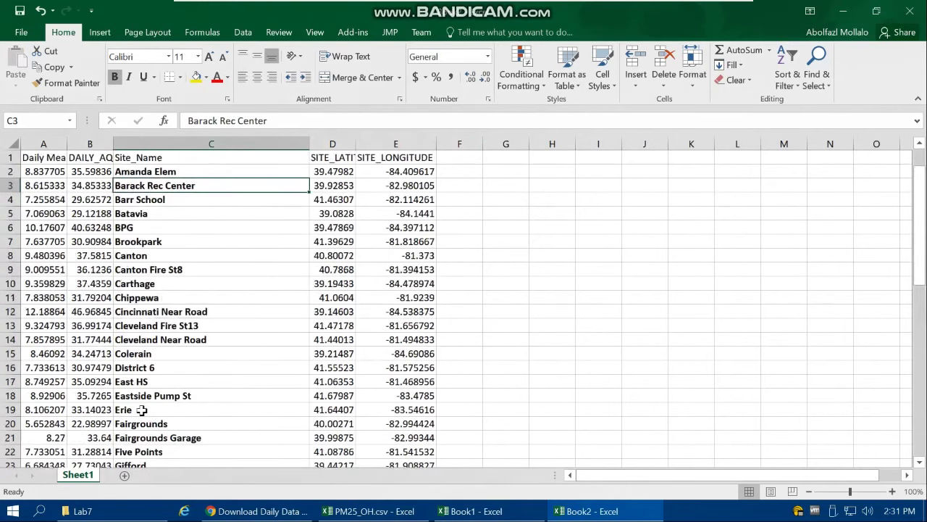
# Fit column A's width to its contents and change its A1 header to Daily Mean PM_yearly.
pyautogui.doubleClick(67, 143)
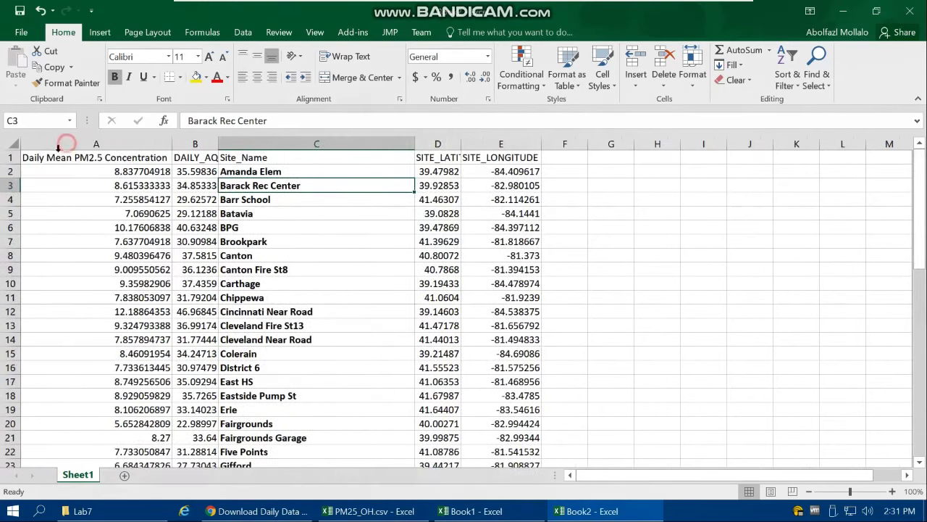
pyautogui.click(107, 161)
pyautogui.doubleClick(103, 157)
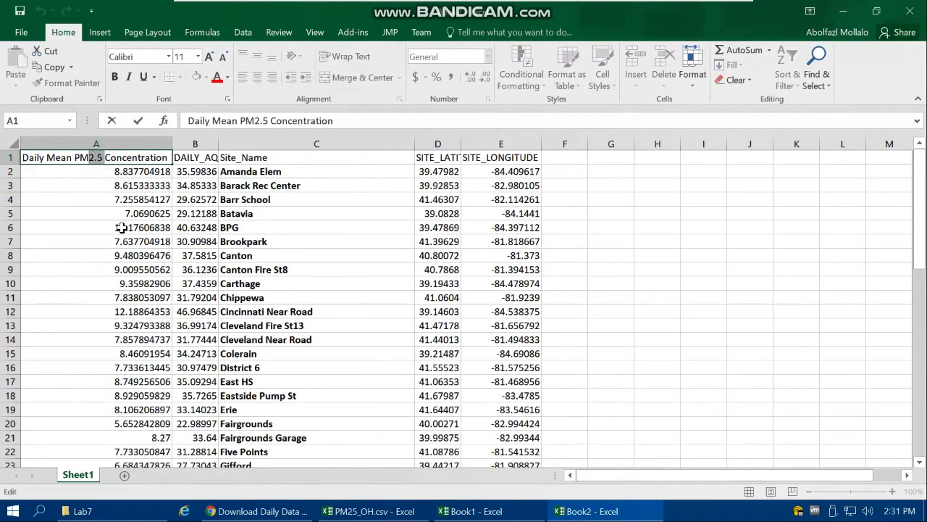
pyautogui.write('_')
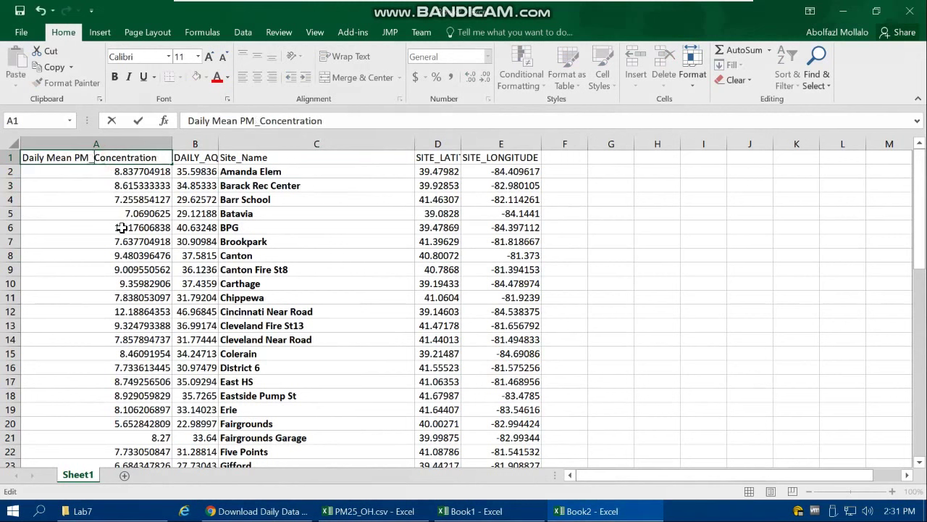
pyautogui.hotkey('shift', 'Right')
pyautogui.hotkey('shift', 'Right')
pyautogui.hotkey('shift', 'Right')
pyautogui.hotkey('shift', 'Right')
pyautogui.hotkey('shift', 'Right')
pyautogui.hotkey('shift', 'Right')
pyautogui.hotkey('shift', 'Right')
pyautogui.hotkey('shift', 'Right')
pyautogui.hotkey('shift', 'Right')
pyautogui.hotkey('shift', 'Right')
pyautogui.hotkey('shift', 'Right')
pyautogui.hotkey('shift', 'Right')
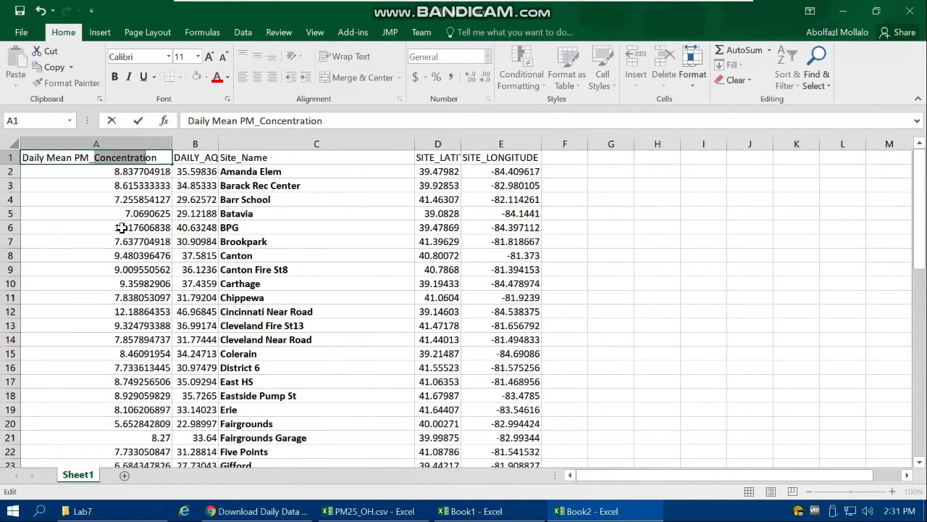
pyautogui.write('year')
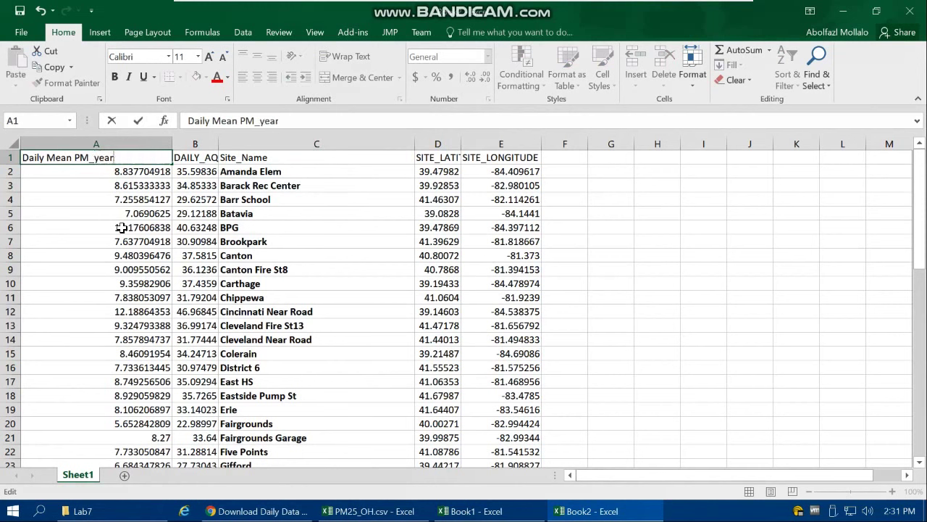
pyautogui.write('ly')
pyautogui.press('Return')
# Shorten the A1 header to PM_yearly by removing the words Daily Mean.
pyautogui.doubleClick(75, 157)
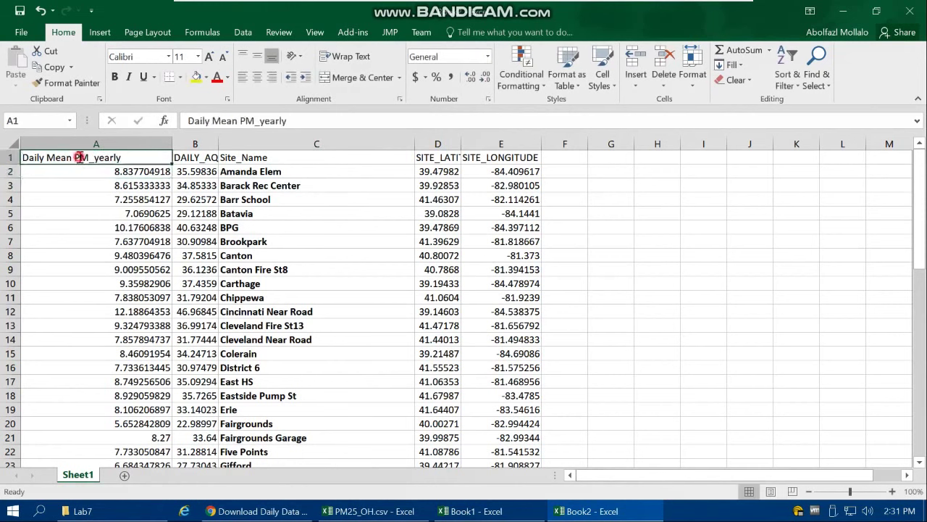
pyautogui.moveTo(74, 157); pyautogui.dragTo(22, 157)
pyautogui.press('Return')
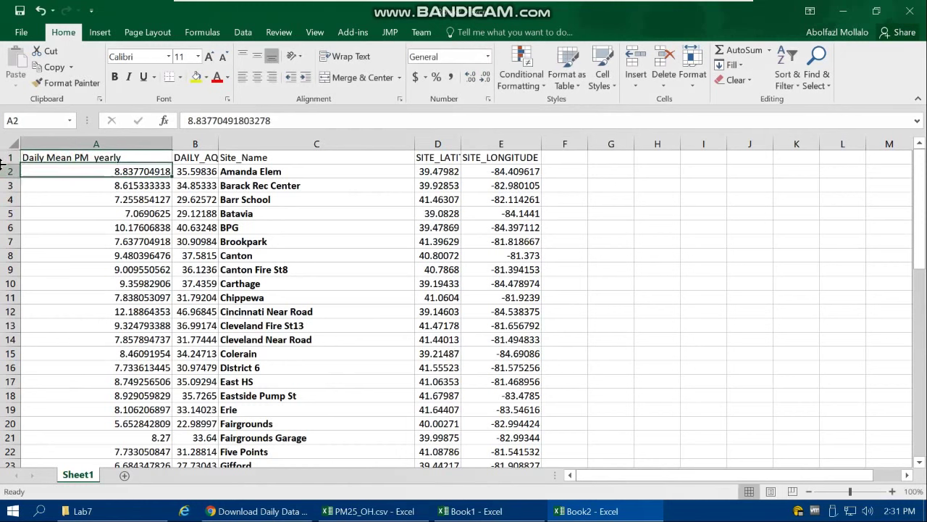
pyautogui.click(75, 154)
pyautogui.doubleClick(75, 157)
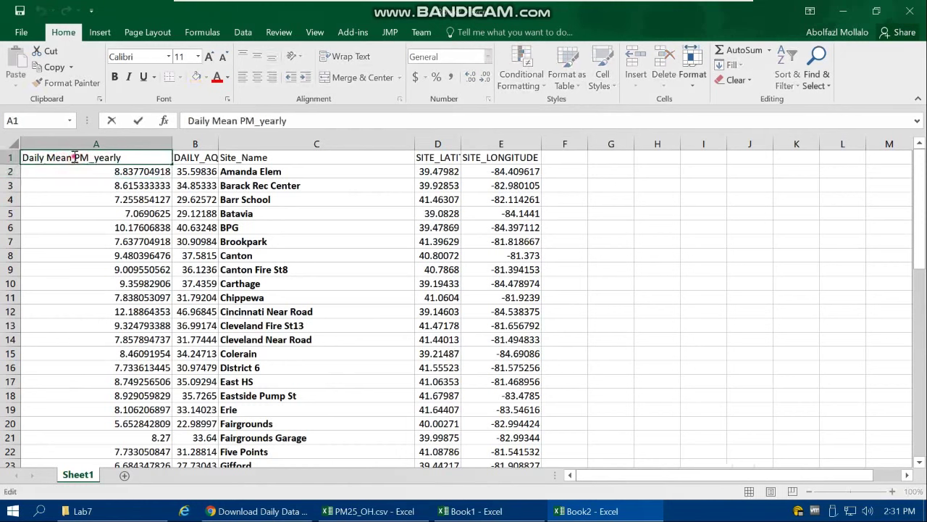
pyautogui.moveTo(75, 157); pyautogui.dragTo(22, 158)
pyautogui.press('BackSpace')
pyautogui.press('Return')
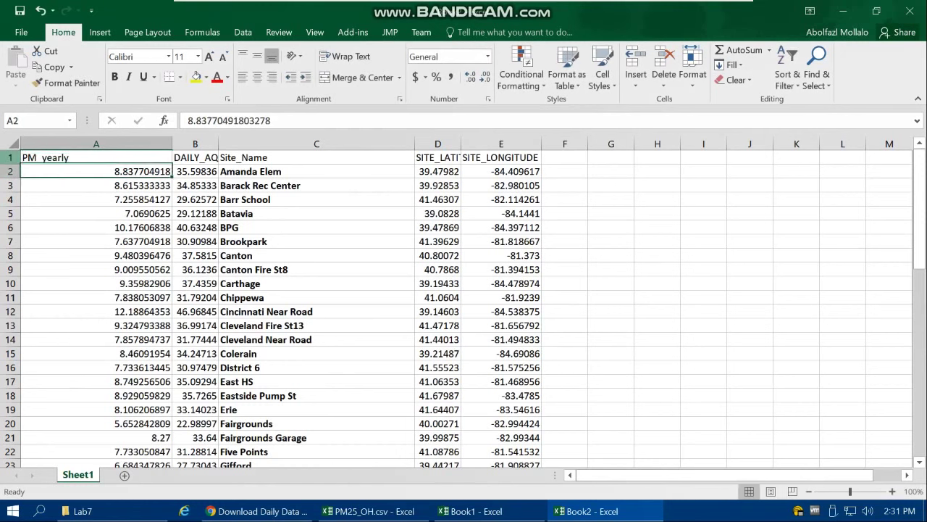
# Fit column B's width to its contents and shorten its B1 header to AQI.
pyautogui.doubleClick(219, 144)
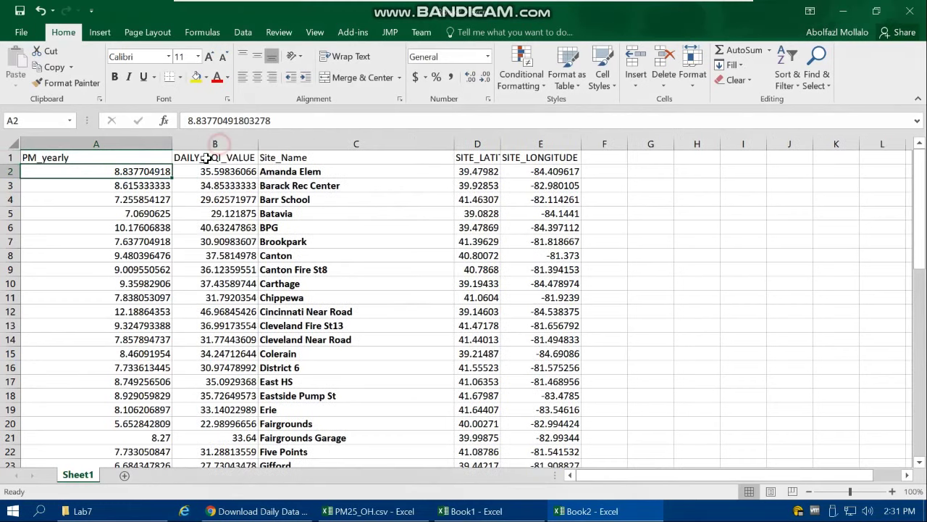
pyautogui.click(212, 157)
pyautogui.doubleClick(207, 157)
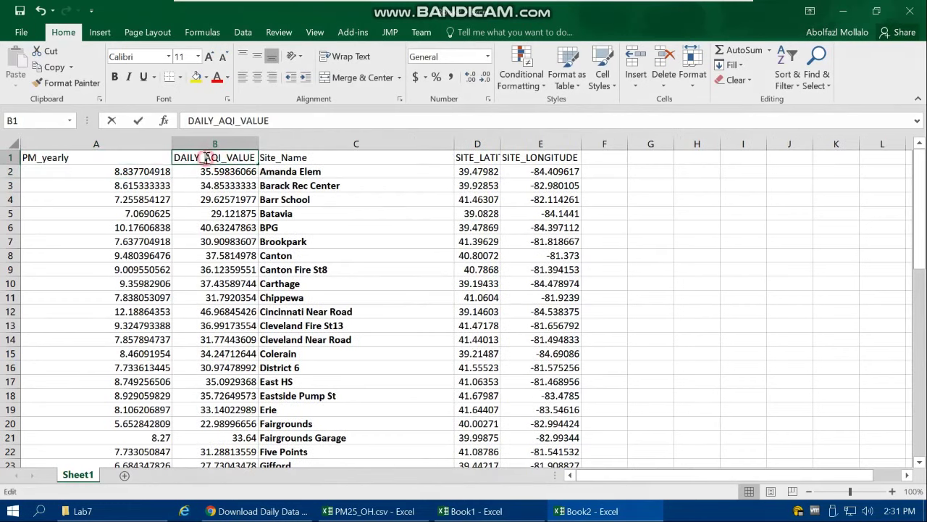
pyautogui.moveTo(207, 157); pyautogui.dragTo(146, 156)
pyautogui.press('BackSpace')
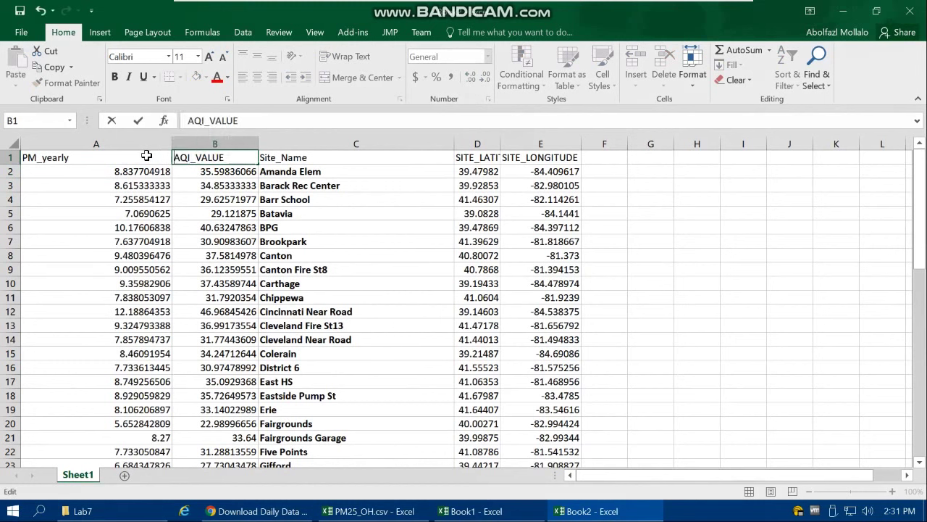
pyautogui.press('Right')
pyautogui.press('Right')
pyautogui.press('Right')
pyautogui.press('Right')
pyautogui.hotkey('shift', 'Right')
pyautogui.hotkey('shift', 'Right')
pyautogui.hotkey('shift', 'Right')
pyautogui.hotkey('shift', 'Right')
pyautogui.press('BackSpace')
pyautogui.press('Return')
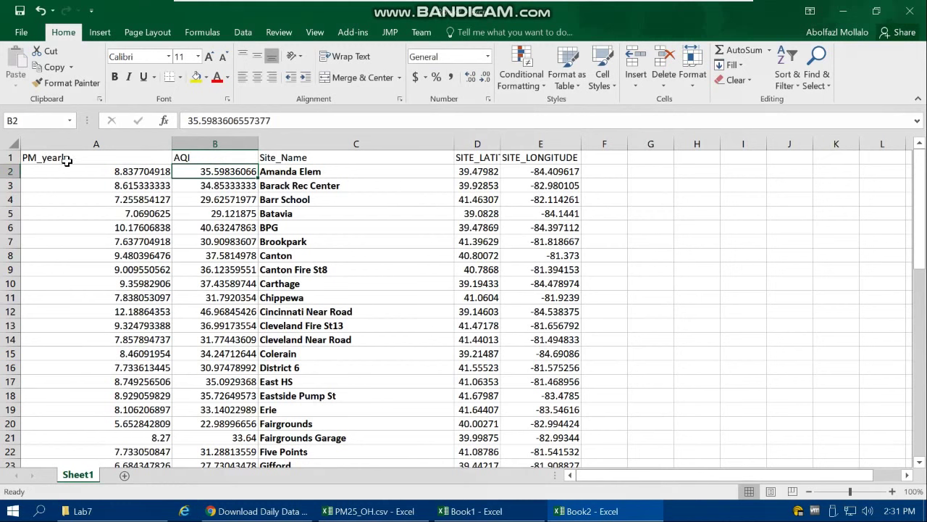
# Extend the B1 header to AQI_Yearly and fit the SITE_LATITUDE column's width to its contents.
pyautogui.doubleClick(205, 157)
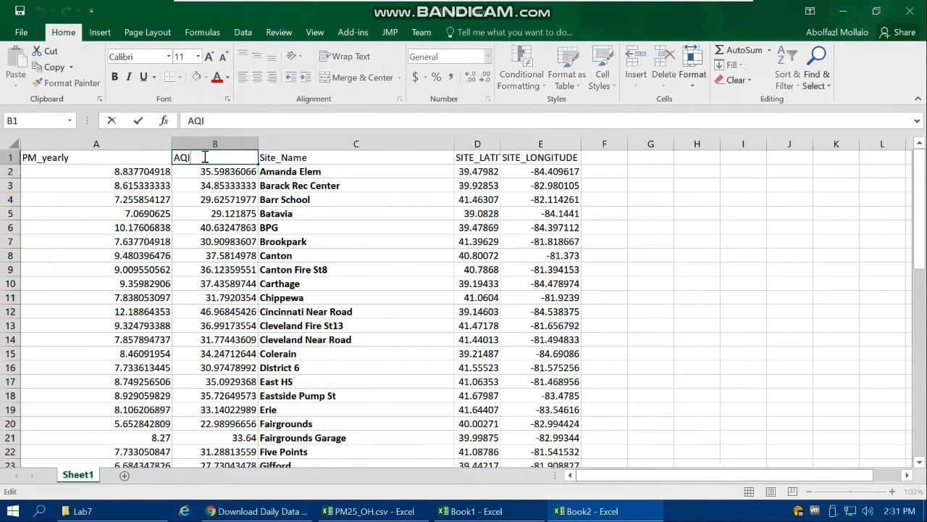
pyautogui.write('_Yearly')
pyautogui.press('Return')
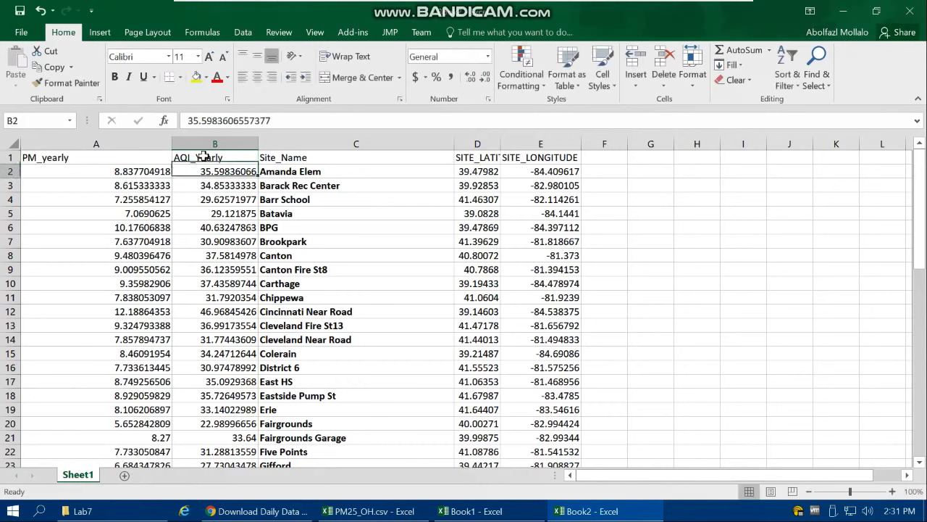
pyautogui.doubleClick(500, 143)
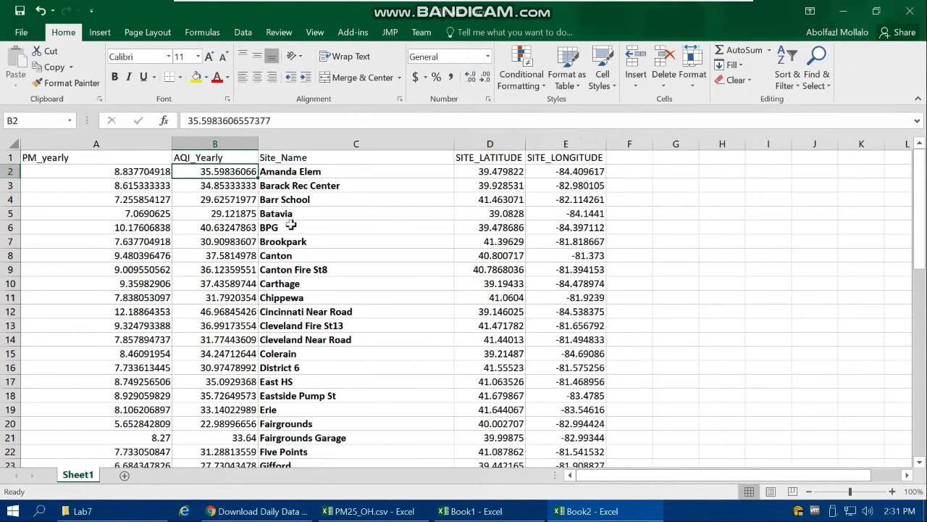
# Start saving the workbook under a new name and browse to the GIS_lab > Lab7 folder on the H: drive.
pyautogui.click(26, 33)
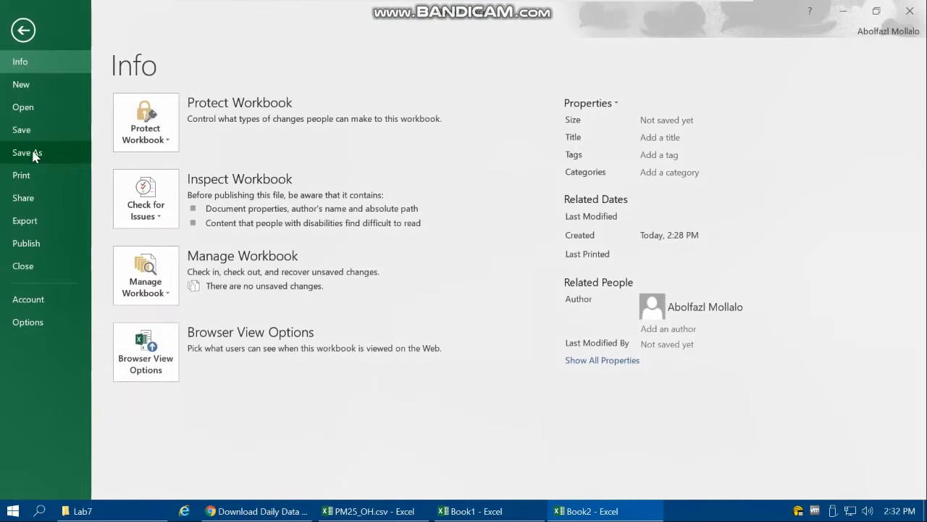
pyautogui.click(35, 152)
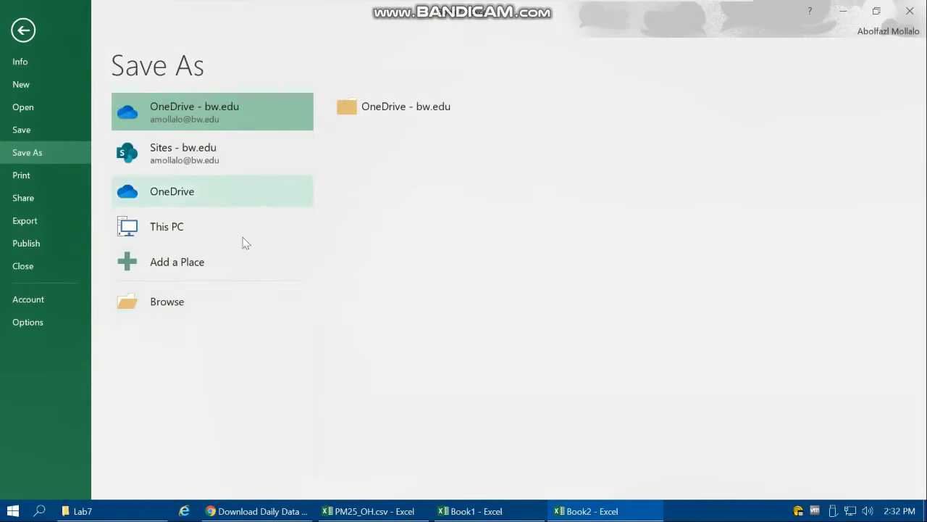
pyautogui.click(189, 300)
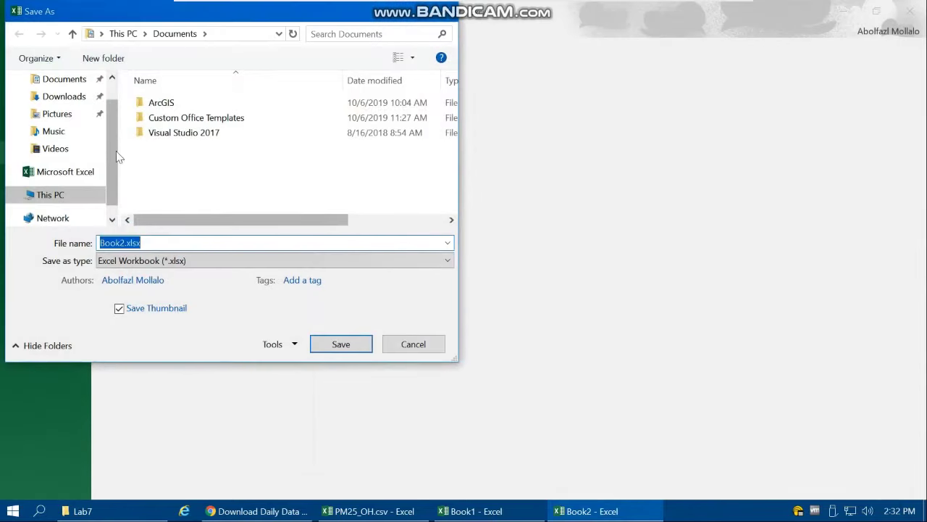
pyautogui.moveTo(106, 188); pyautogui.dragTo(107, 239)
pyautogui.click(73, 180)
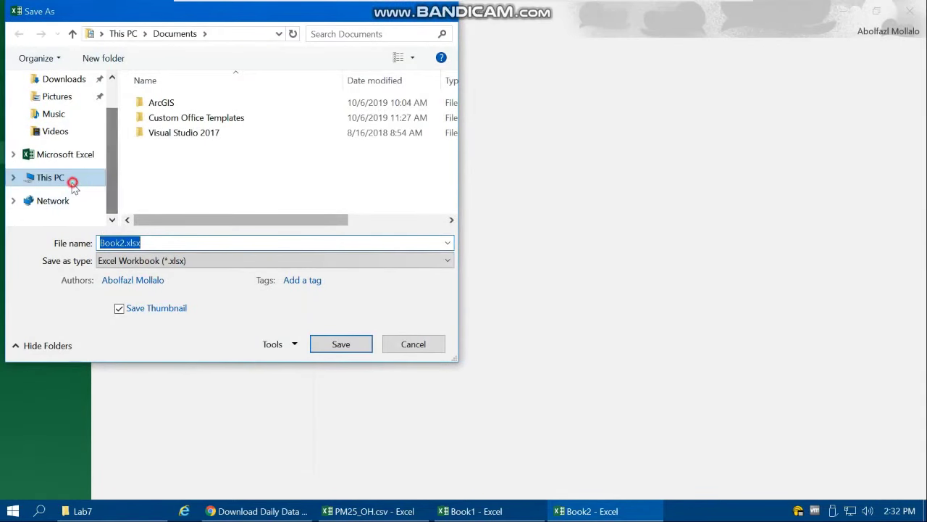
pyautogui.click(106, 195)
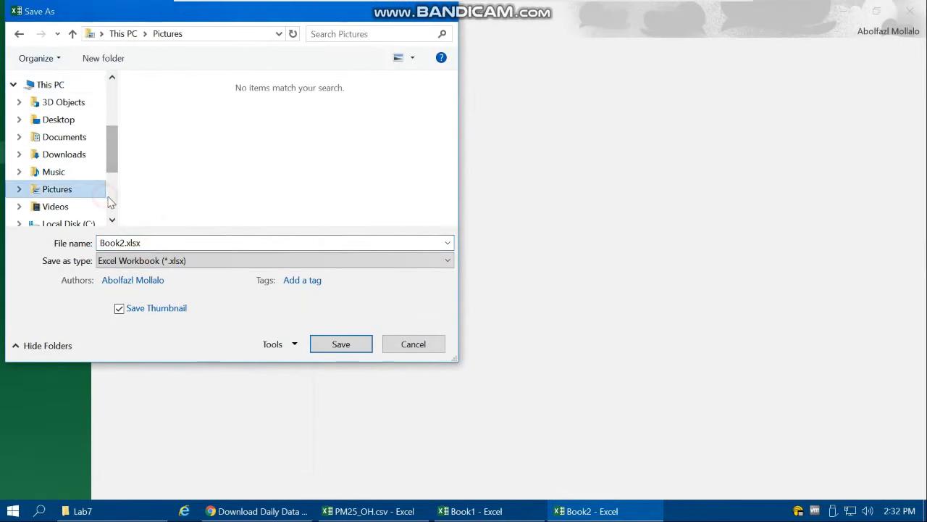
pyautogui.scroll(-3, 110, 207)
pyautogui.click(84, 116)
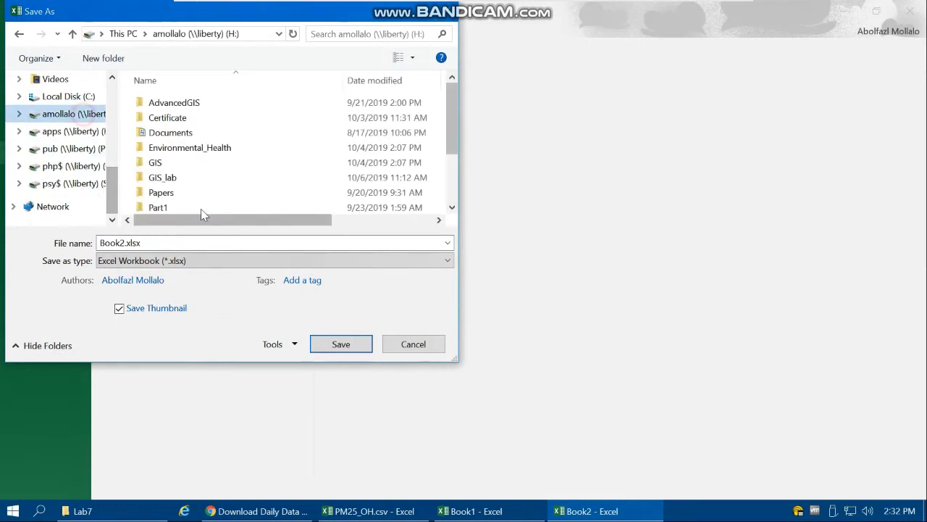
pyautogui.doubleClick(166, 176)
pyautogui.doubleClick(159, 193)
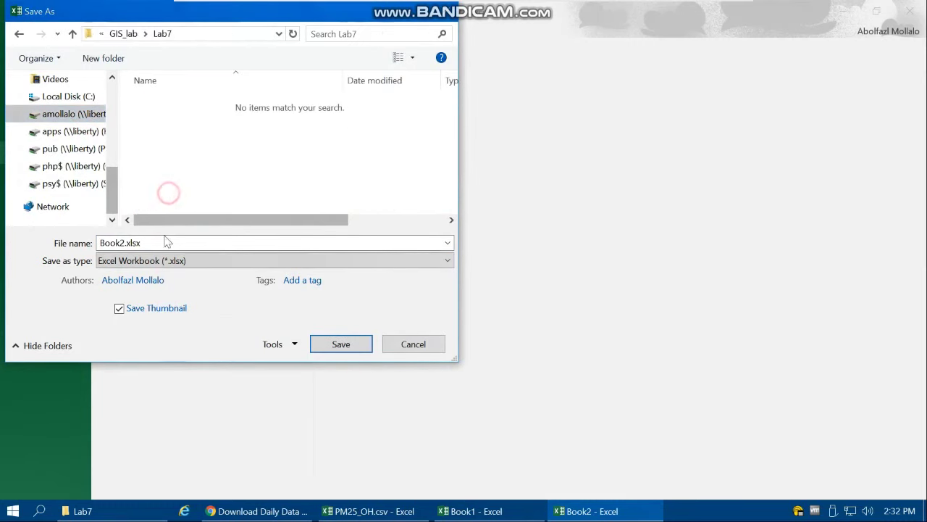
# Name the file PM_AQI_2018_OH and save it as an Excel Workbook.
pyautogui.doubleClick(145, 242)
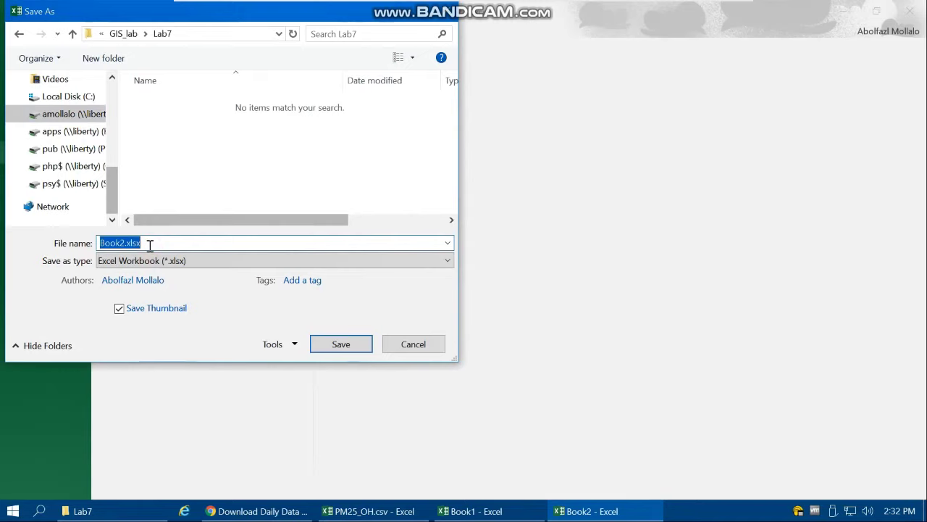
pyautogui.write('PM_AQI_2018')
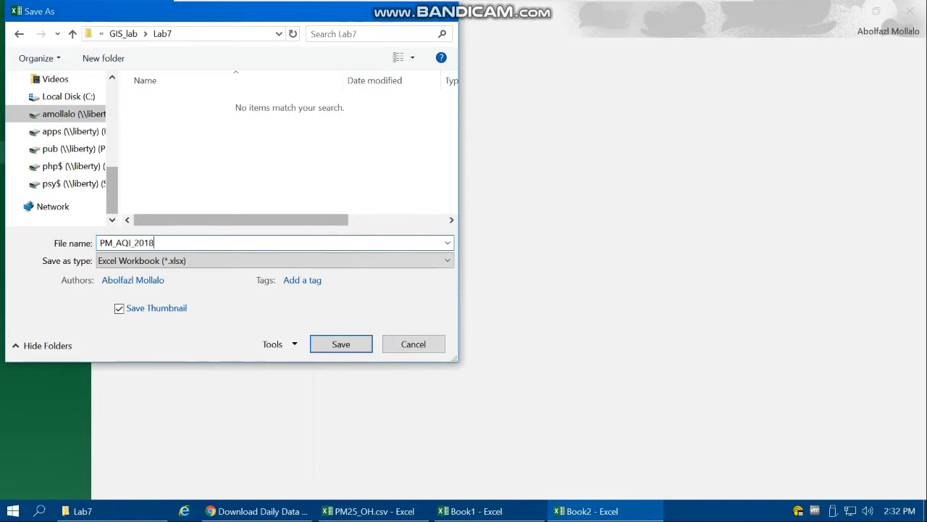
pyautogui.write('_OH')
pyautogui.press('Return')
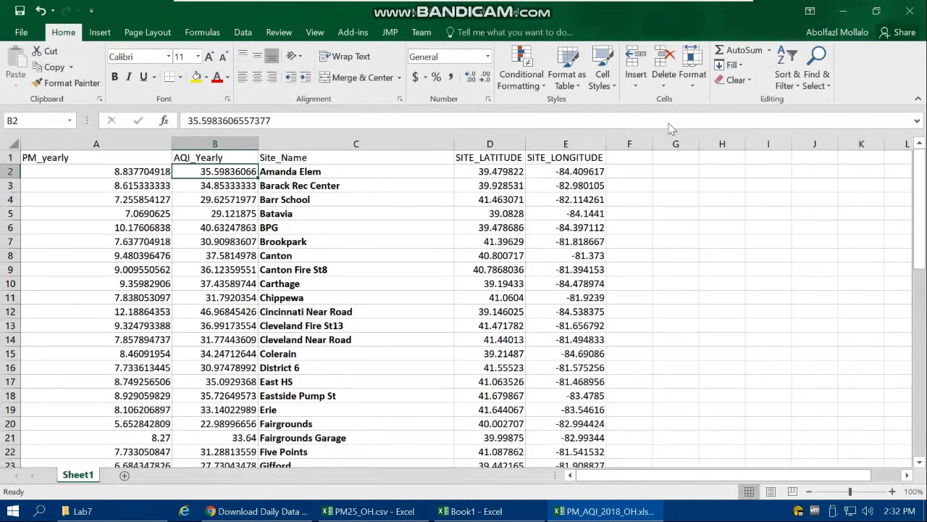
# Save a copy of the workbook in the Lab7 folder as PM_AQI_2018_OH in CSV (Comma delimited) format, keeping that format.
pyautogui.click(34, 34)
pyautogui.click(40, 154)
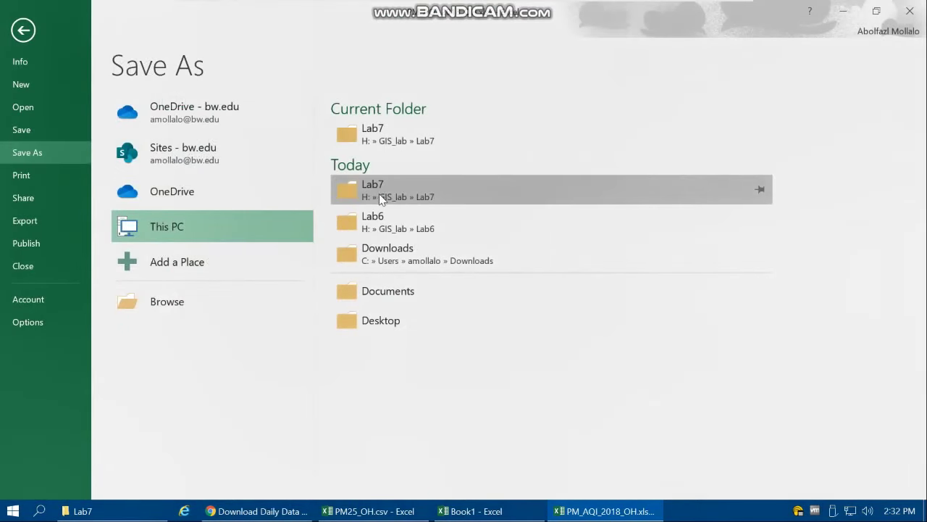
pyautogui.click(379, 193)
pyautogui.click(193, 261)
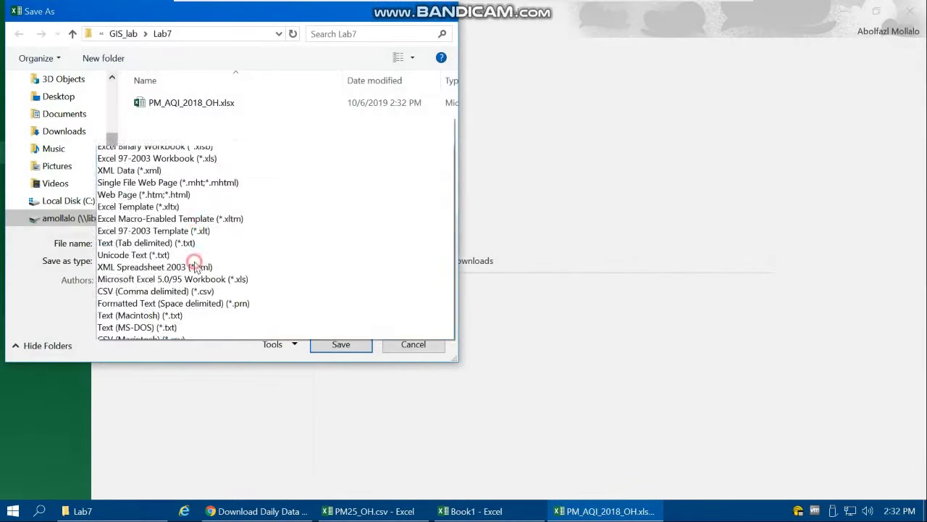
pyautogui.click(164, 183)
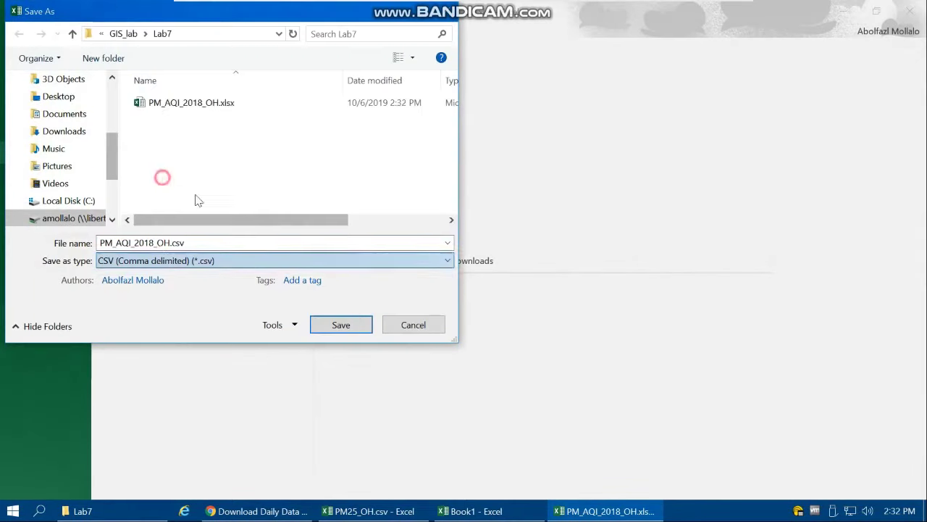
pyautogui.click(350, 324)
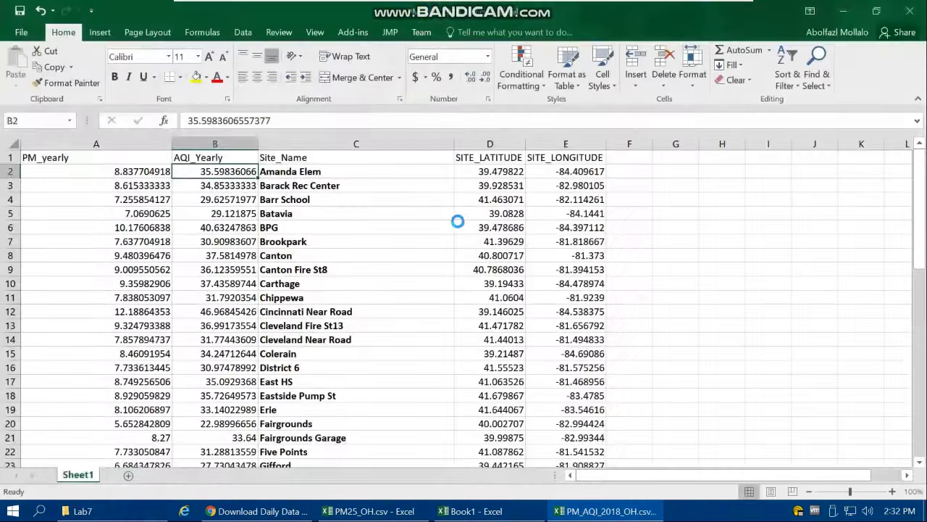
pyautogui.click(410, 303)
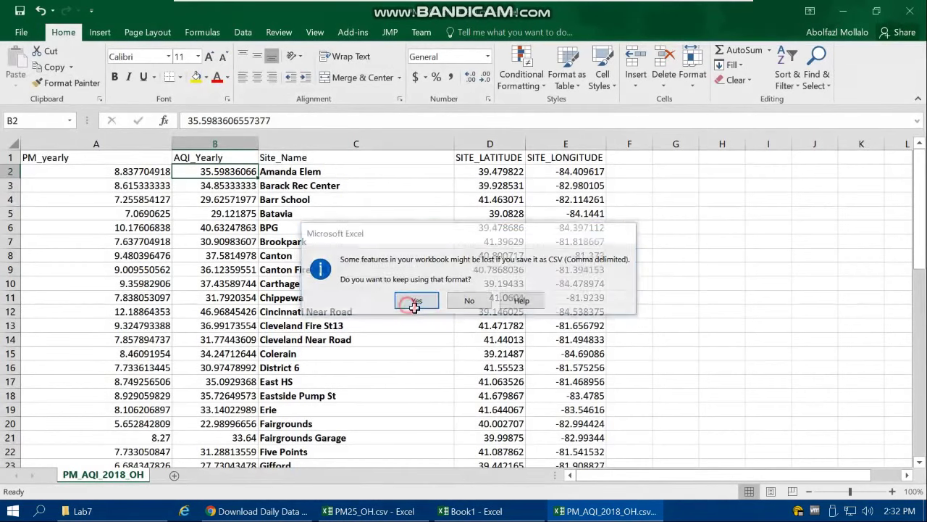
# Close the PM_AQI_2018_OH, Book1 and PM25_OH workbooks without saving further changes.
pyautogui.click(911, 11)
pyautogui.click(478, 272)
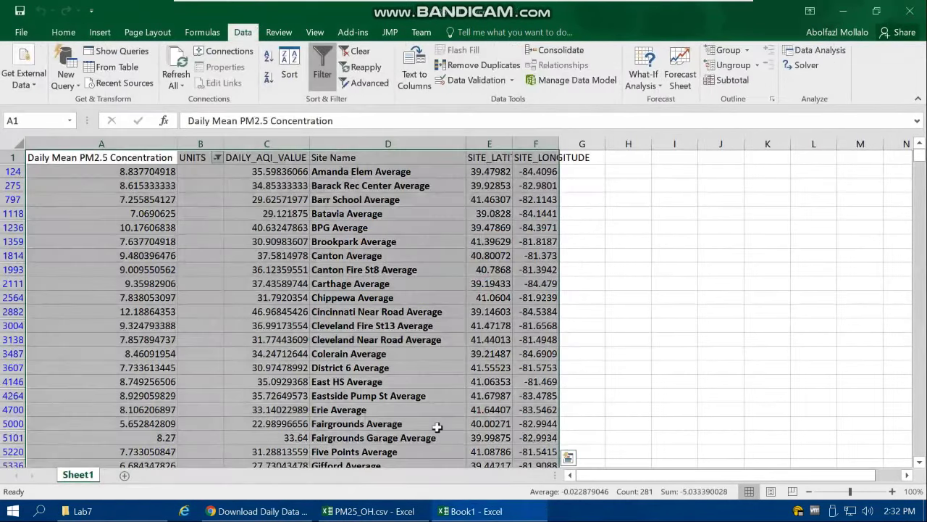
pyautogui.click(912, 11)
pyautogui.click(463, 275)
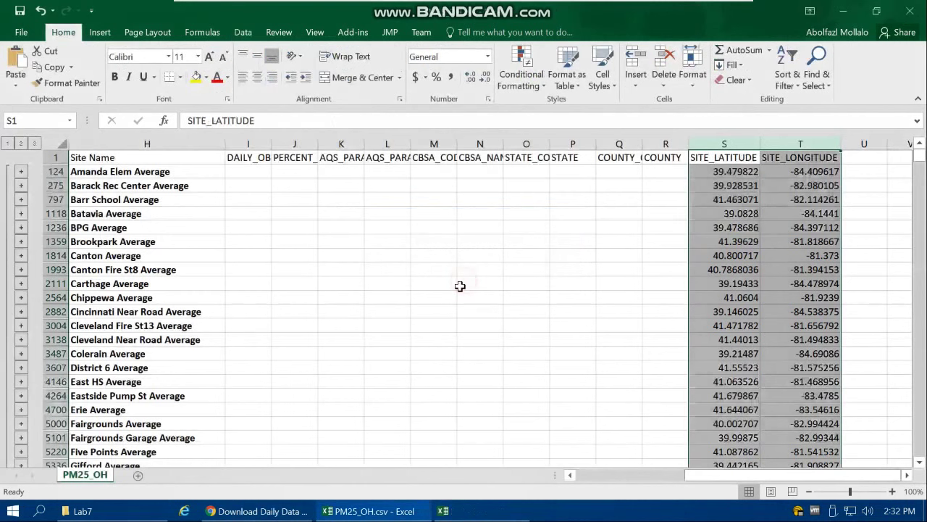
pyautogui.click(911, 11)
pyautogui.click(466, 271)
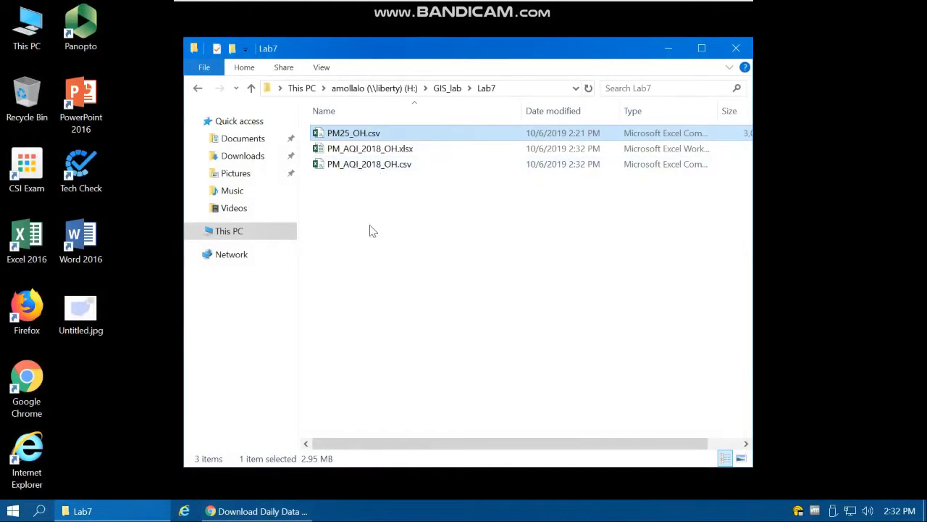
# Launch ArcMap 10.7 and dismiss its Getting Started dialog.
pyautogui.click(13, 510)
pyautogui.write('ar')
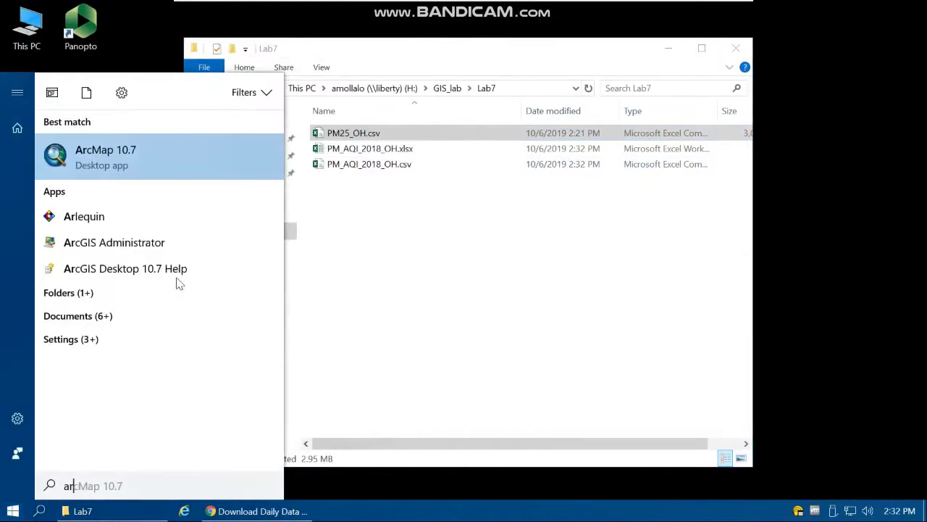
pyautogui.press('Return')
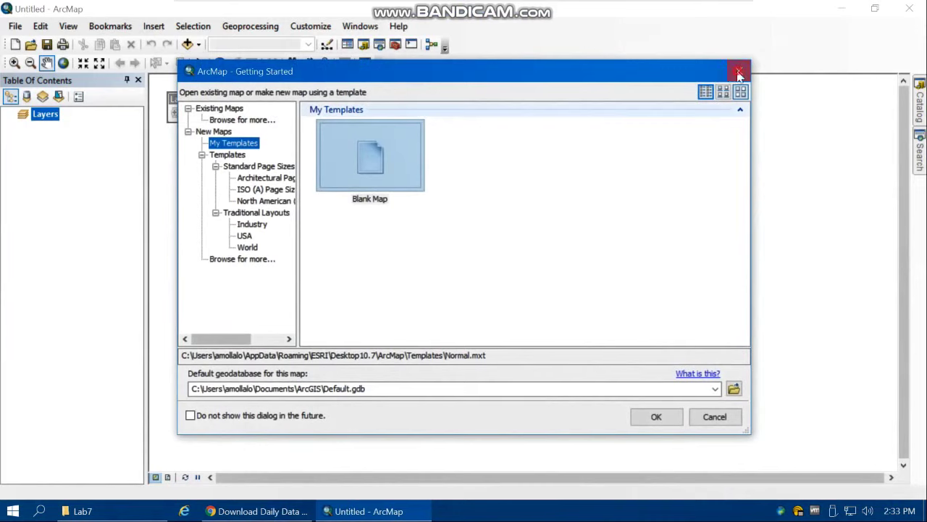
pyautogui.click(738, 72)
# Add the Counties_OH.shp layer from the Lab6 folder to the map and close the floating Layout toolbar.
pyautogui.click(187, 44)
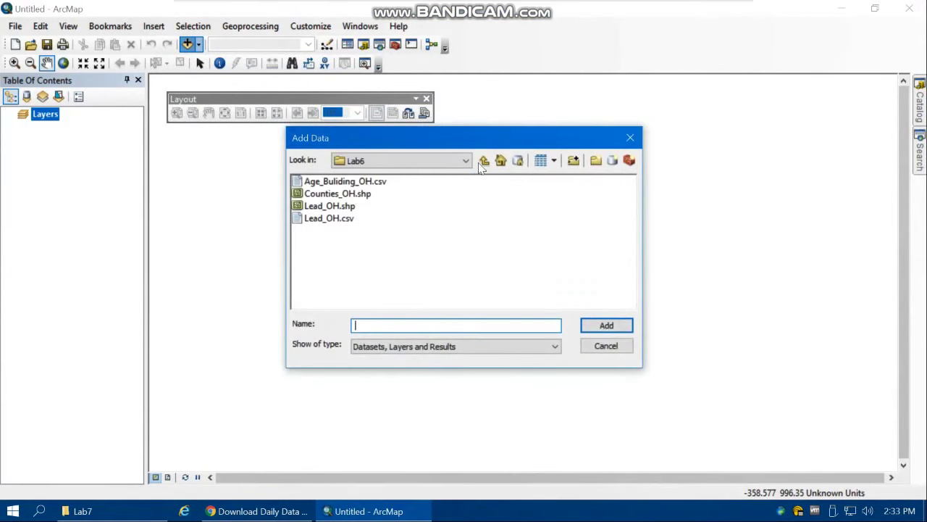
pyautogui.doubleClick(348, 194)
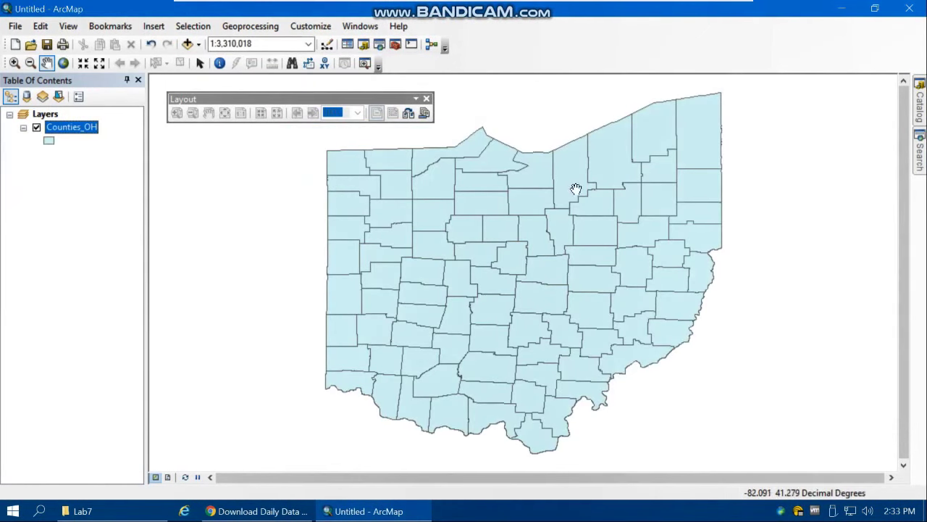
pyautogui.click(426, 98)
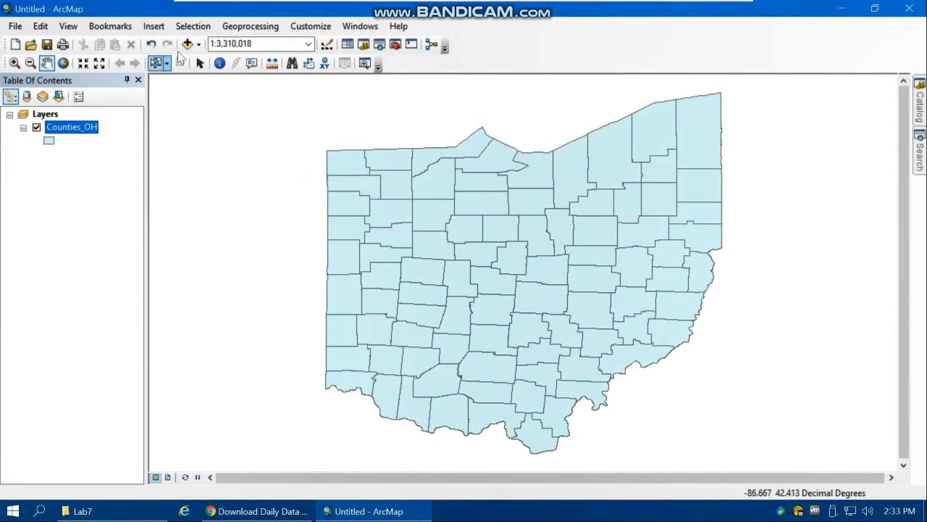
# Add the PM_AQI_2018_OH.csv table from the GIS_lab > Lab7 folder to the map.
pyautogui.click(187, 44)
pyautogui.click(484, 160)
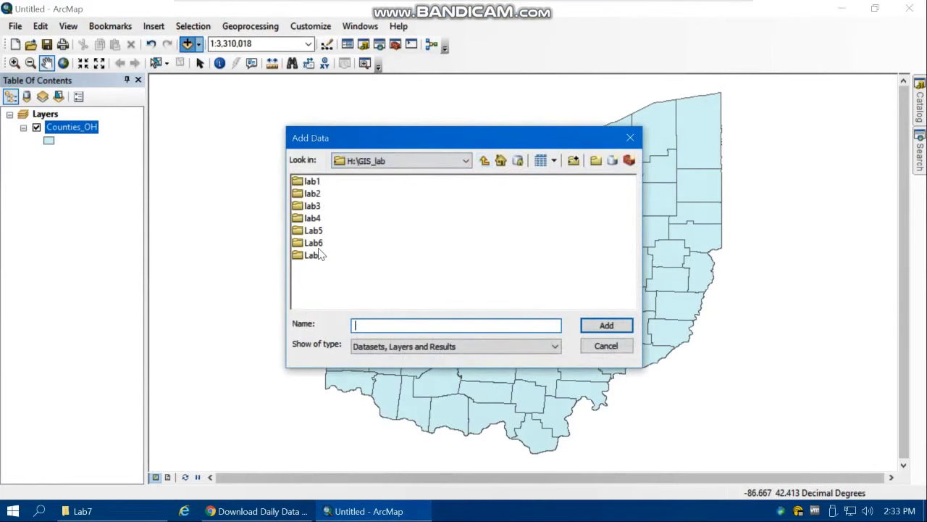
pyautogui.doubleClick(319, 255)
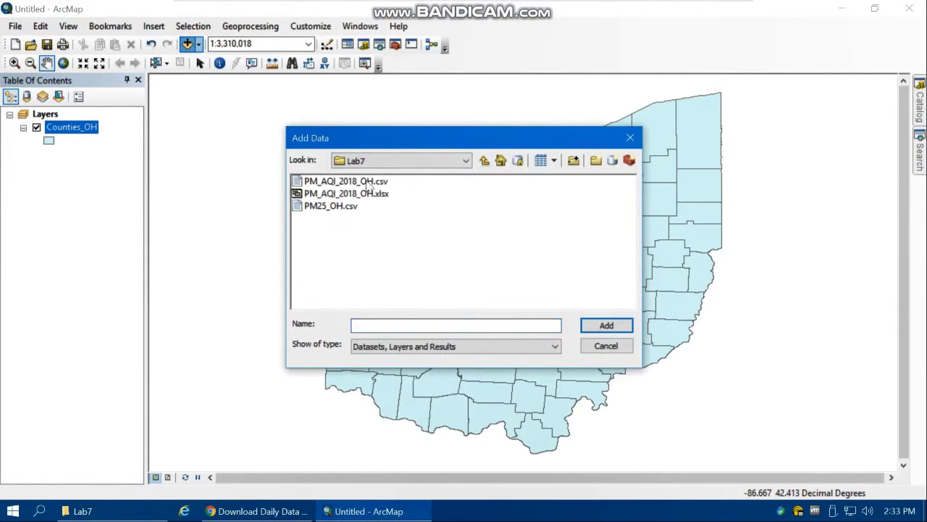
pyautogui.doubleClick(340, 182)
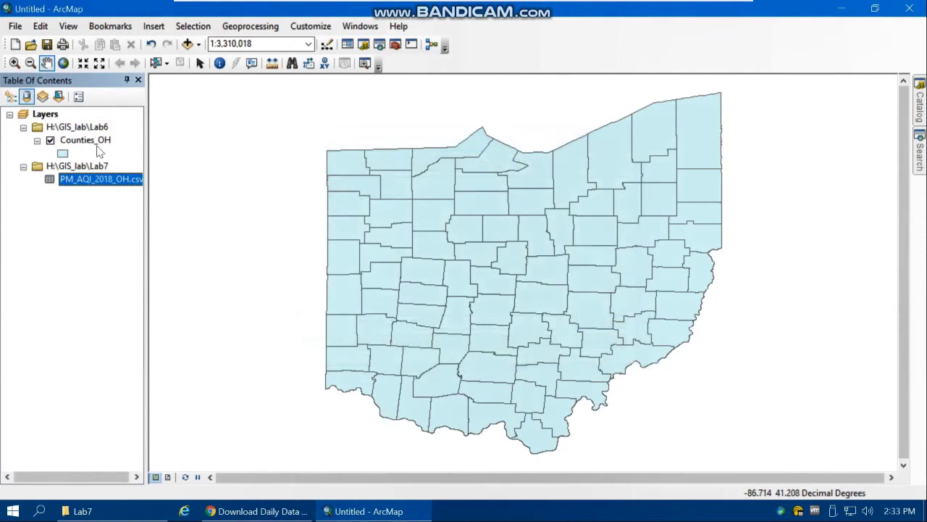
pyautogui.rightClick(94, 140)
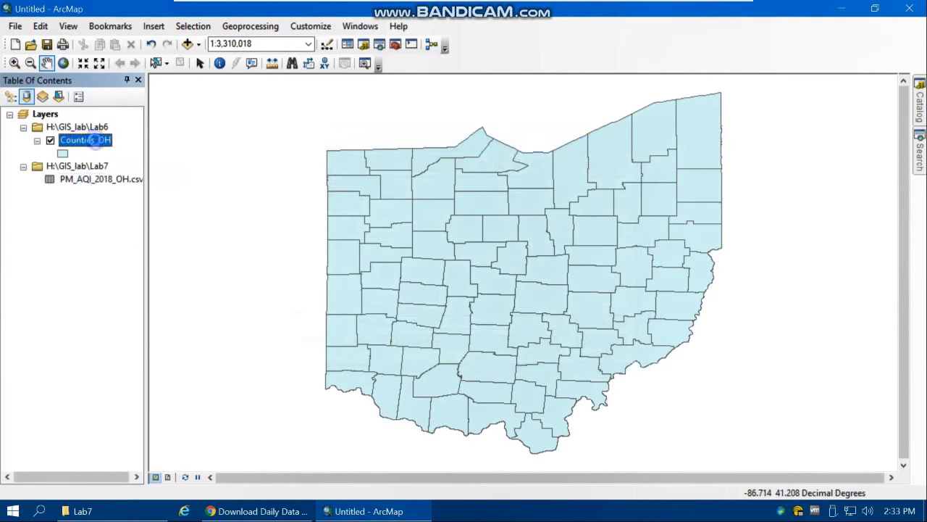
pyautogui.rightClick(85, 178)
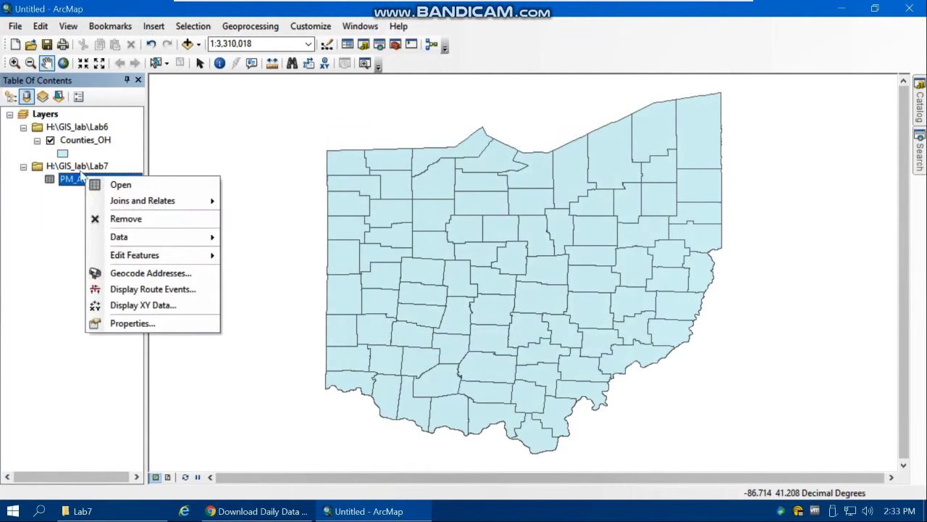
pyautogui.click(128, 305)
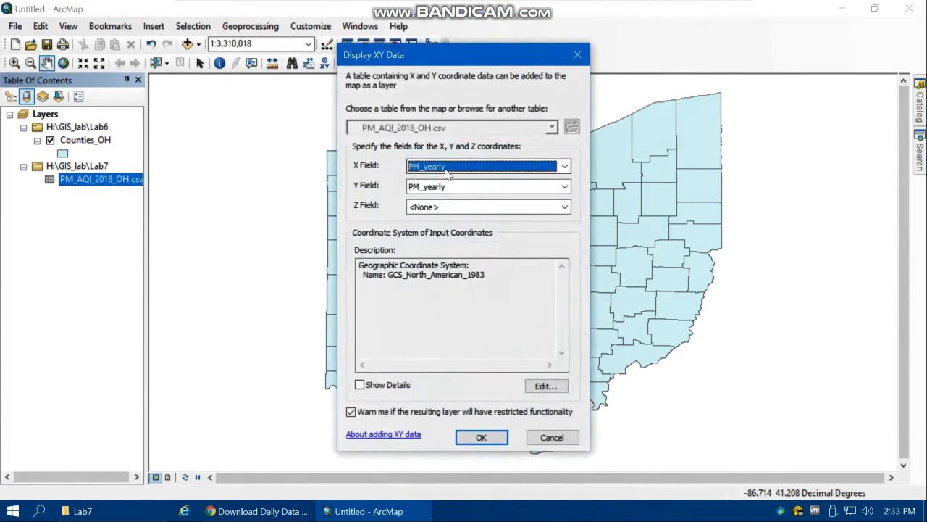
pyautogui.click(456, 168)
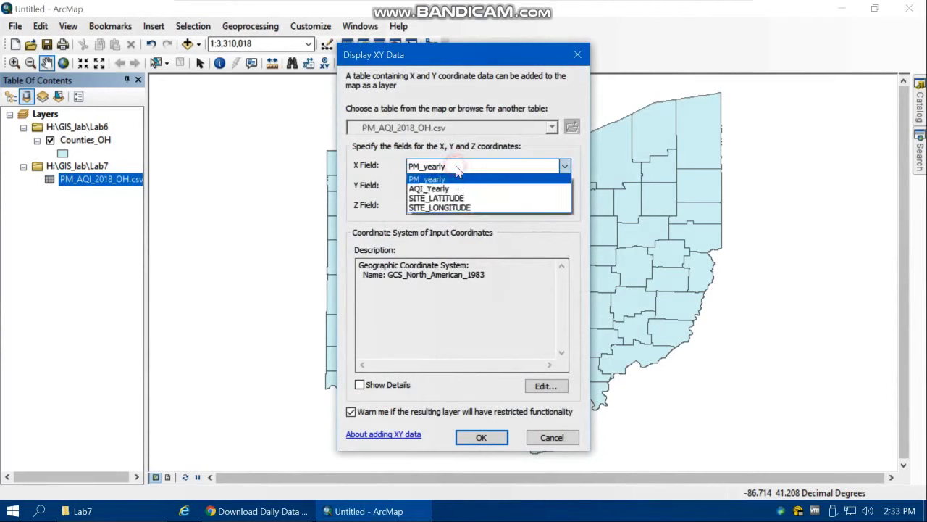
pyautogui.click(457, 207)
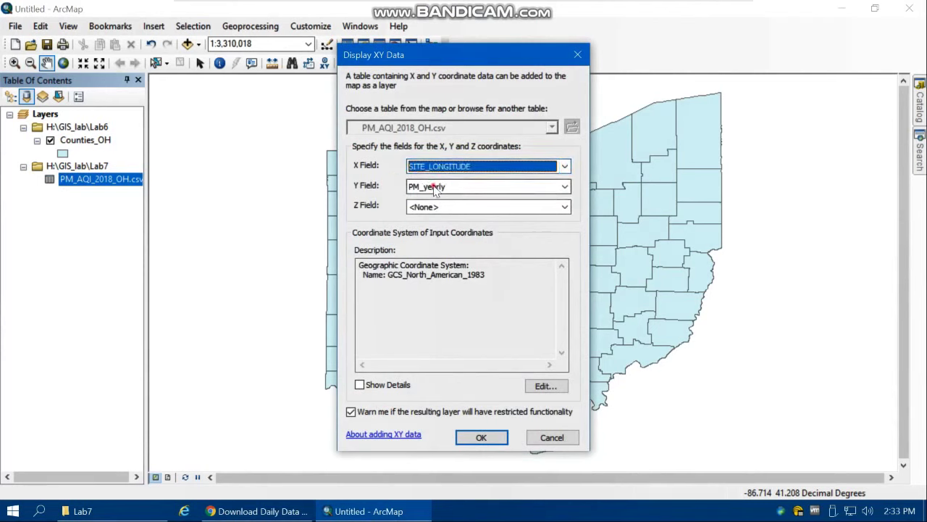
pyautogui.click(435, 187)
pyautogui.click(439, 218)
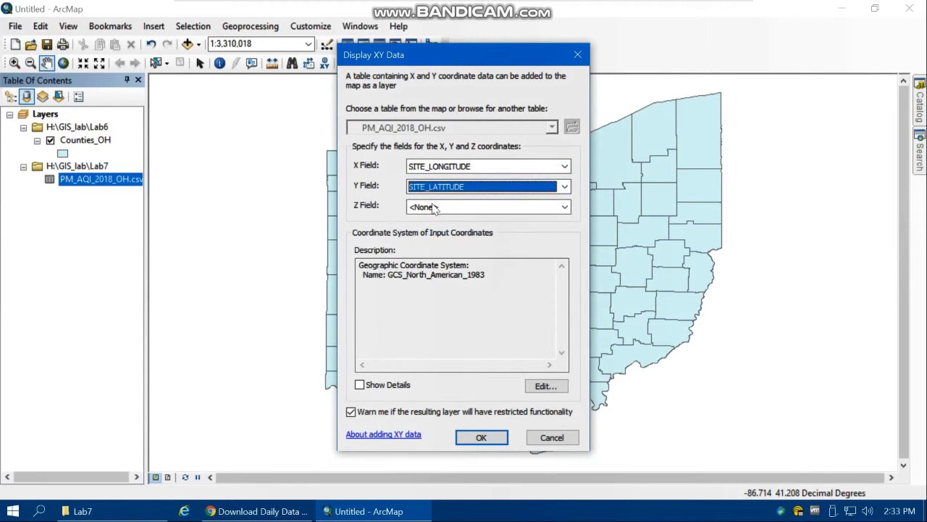
pyautogui.click(435, 208)
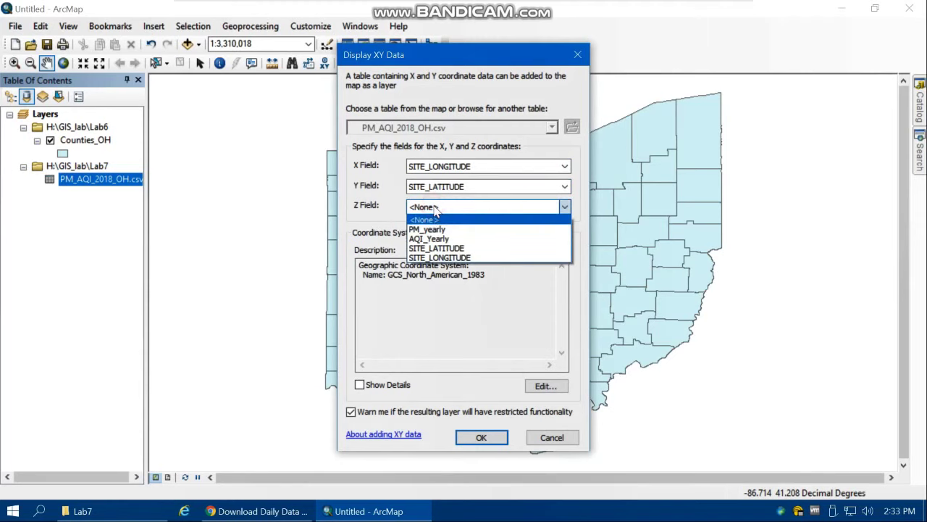
pyautogui.click(428, 218)
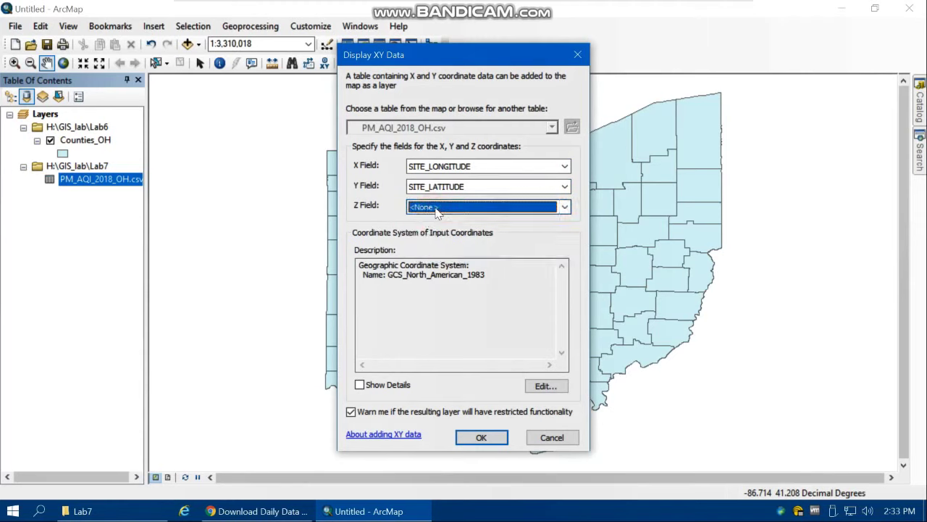
pyautogui.click(394, 281)
pyautogui.click(474, 273)
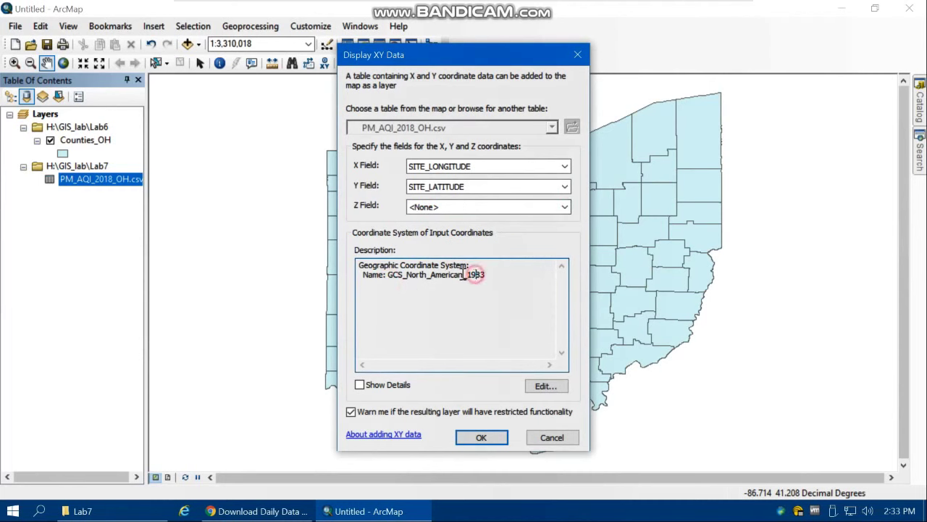
pyautogui.click(138, 511)
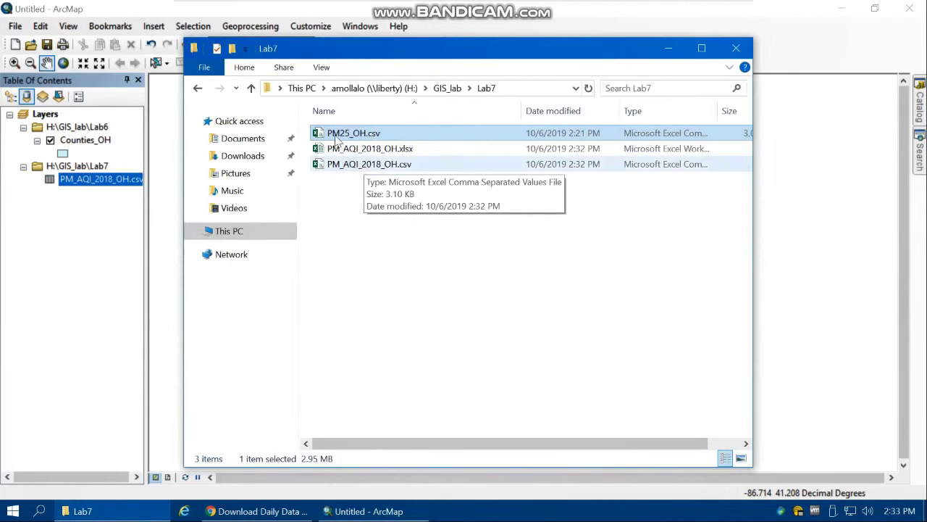
pyautogui.click(348, 165)
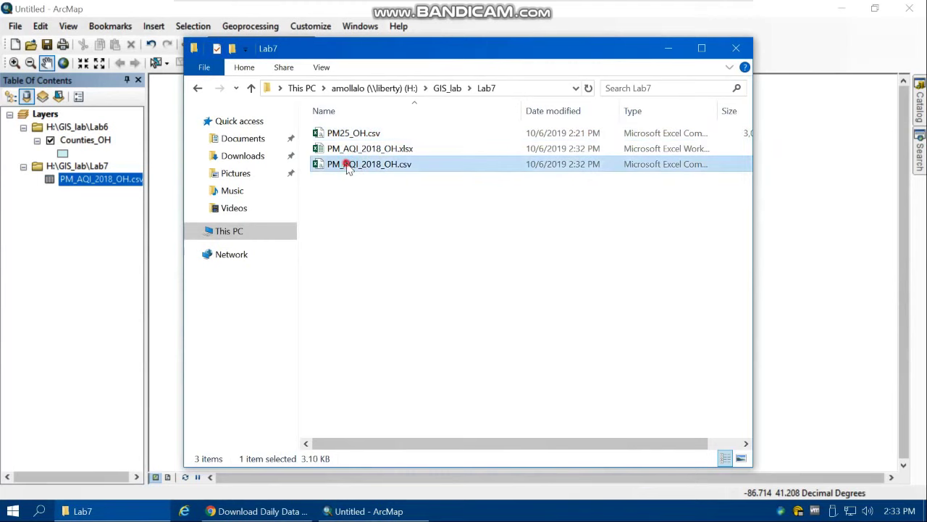
pyautogui.click(348, 165)
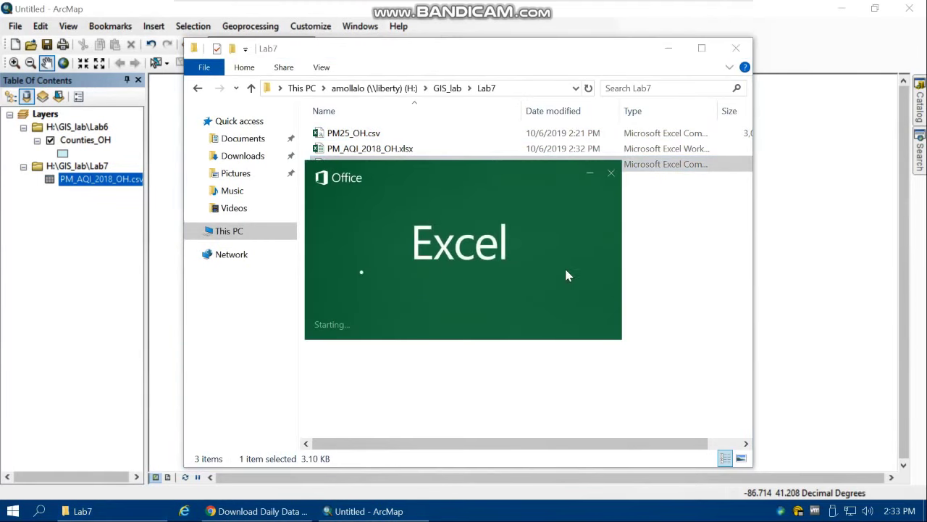
pyautogui.click(609, 175)
pyautogui.click(125, 203)
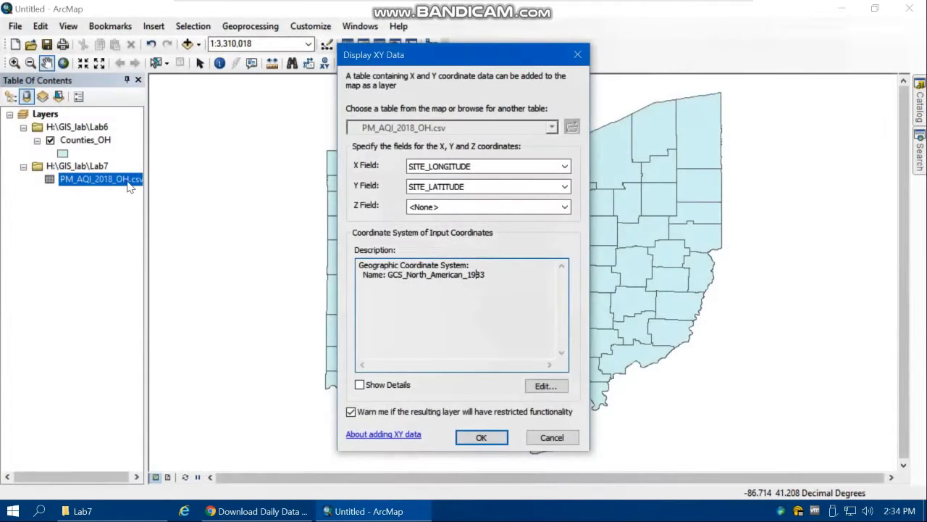
pyautogui.click(577, 55)
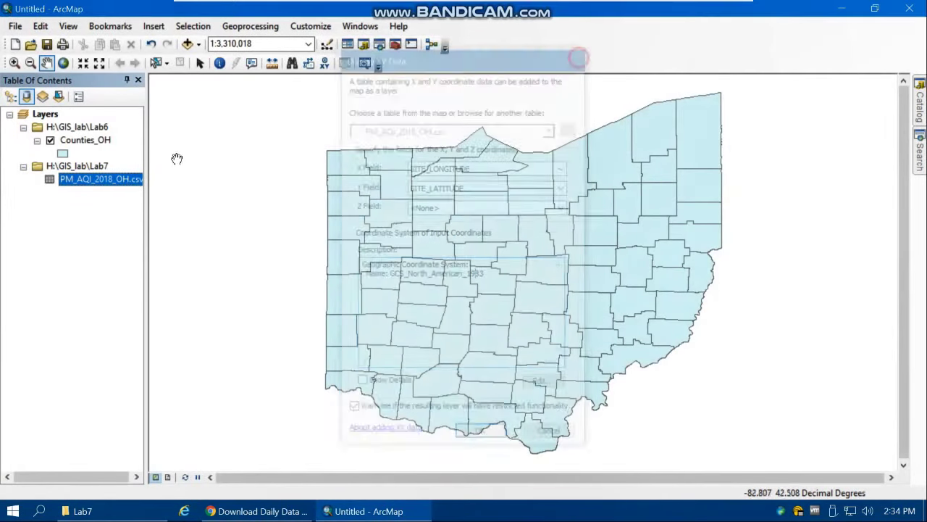
# Open the PM_AQI_2018_OH.csv table in ArcMap, examine its fields through the latitude and longitude columns, and close it.
pyautogui.rightClick(122, 180)
pyautogui.click(151, 189)
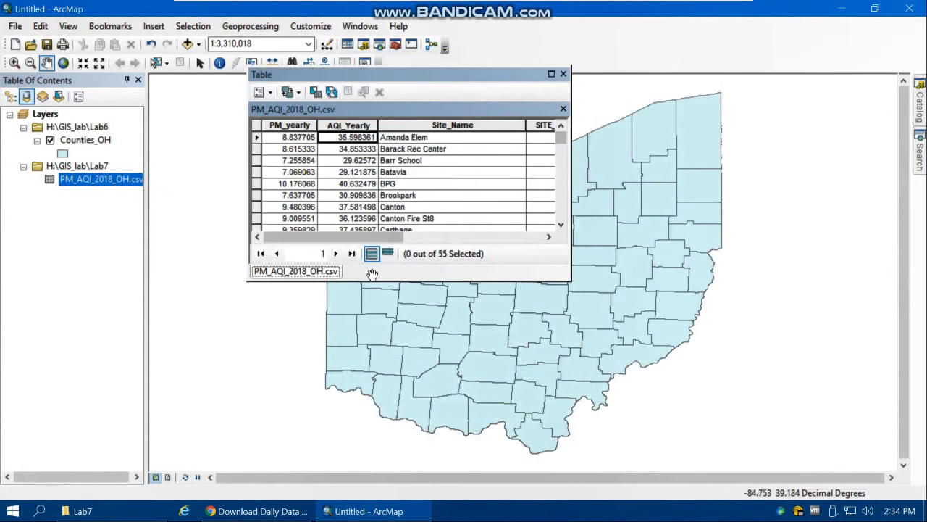
pyautogui.moveTo(334, 236); pyautogui.dragTo(471, 236)
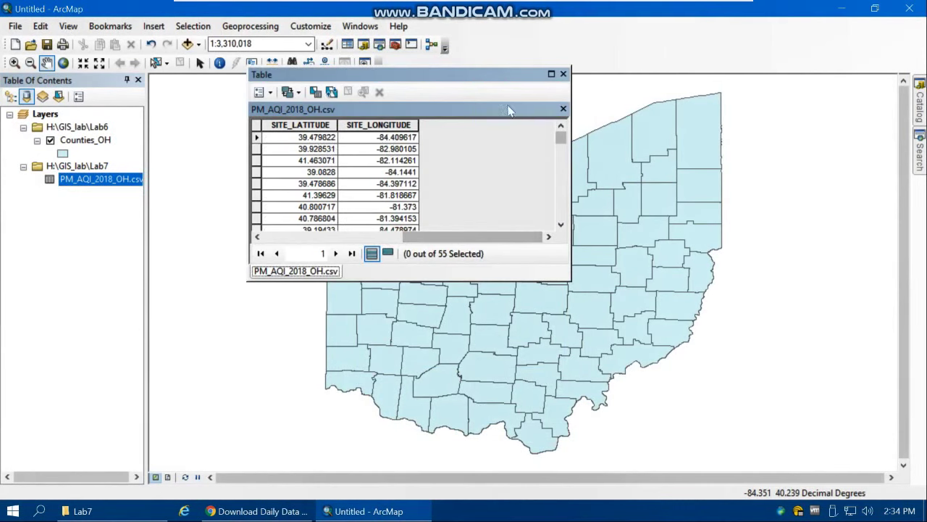
pyautogui.click(563, 74)
# Display the PM_AQI_2018_OH.csv table as XY points, with SITE_LONGITUDE as the X field and SITE_LATITUDE as the Y field.
pyautogui.rightClick(99, 180)
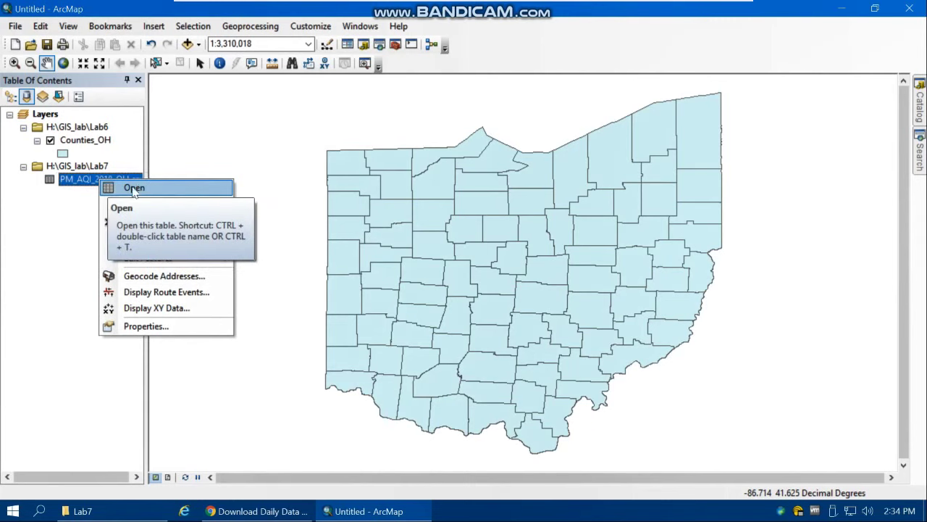
pyautogui.click(152, 308)
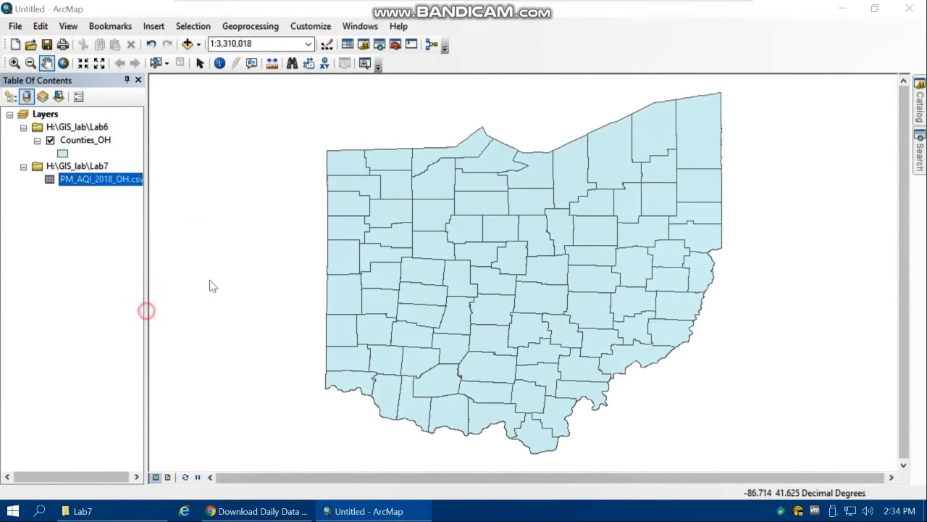
pyautogui.click(473, 171)
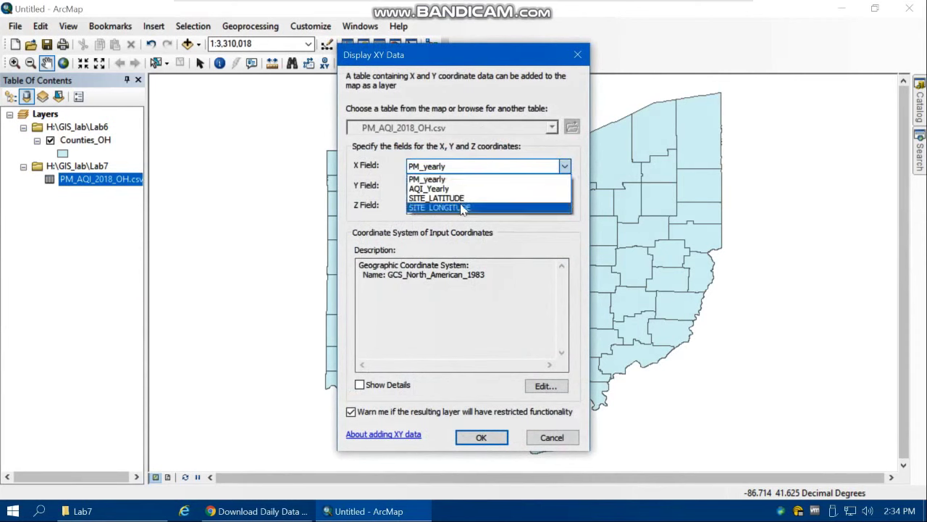
pyautogui.click(460, 207)
pyautogui.click(464, 186)
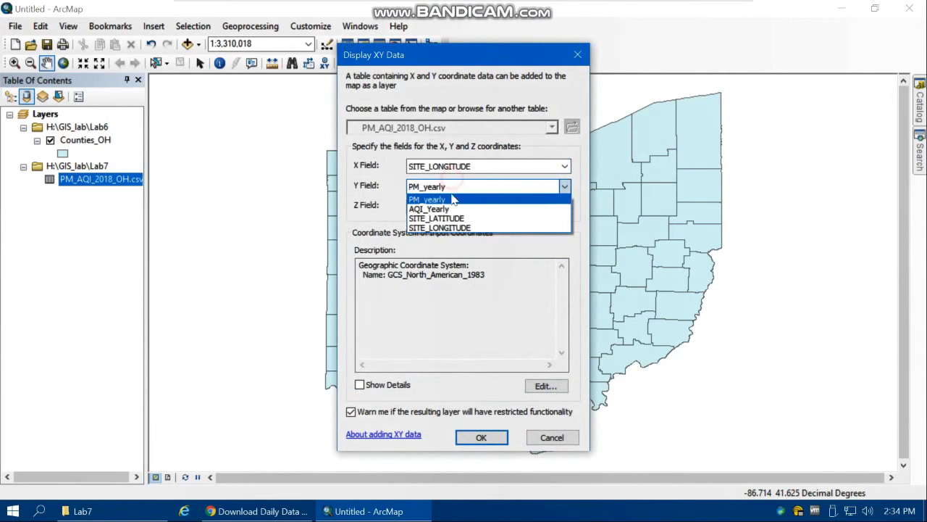
pyautogui.click(442, 218)
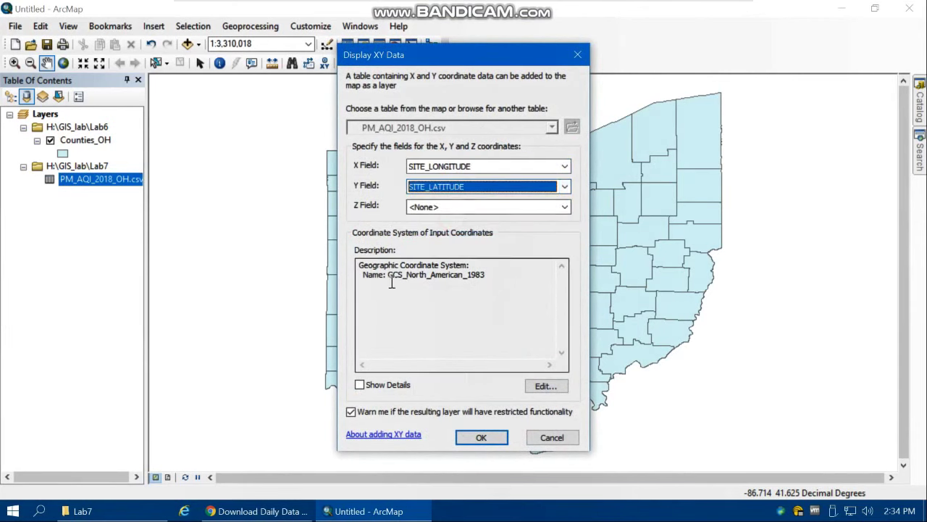
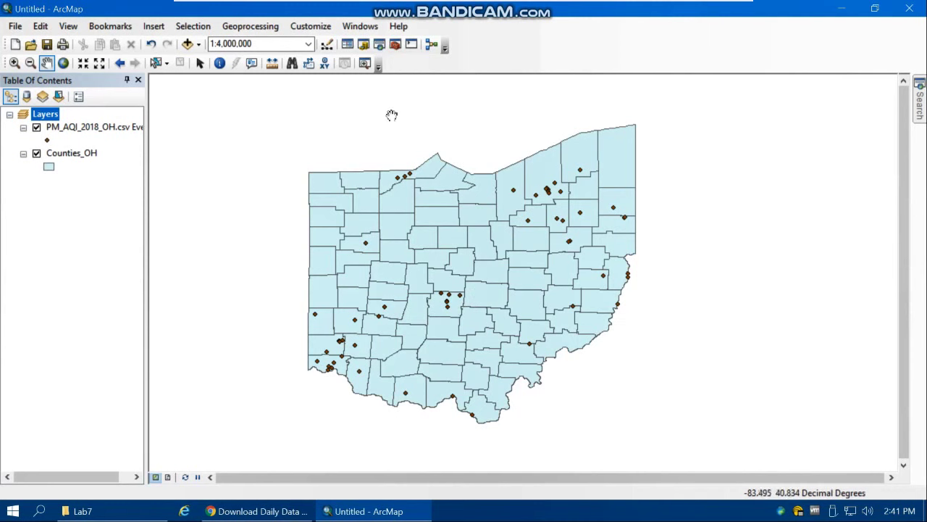
# Open ArcToolbox and try to start the IDW tool from the Spatial Analyst interpolation tools.
pyautogui.click(396, 45)
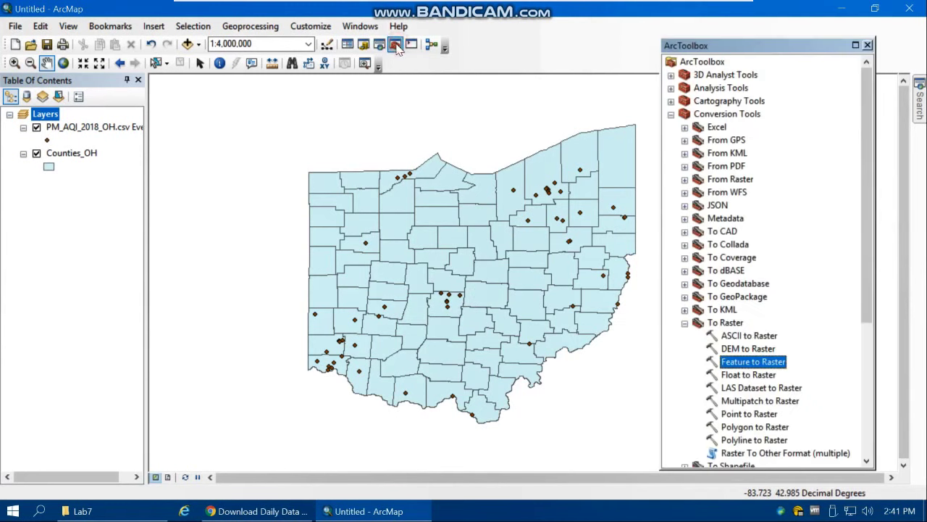
pyautogui.click(670, 115)
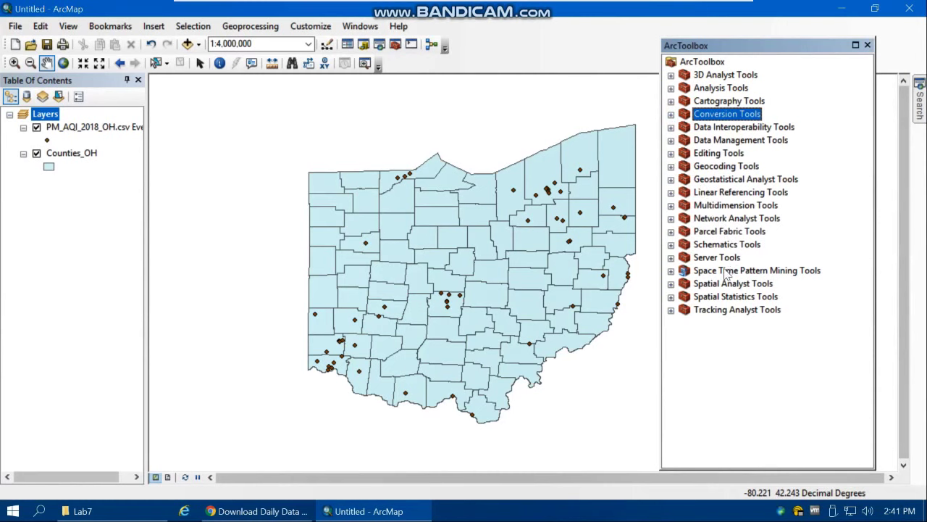
pyautogui.click(675, 140)
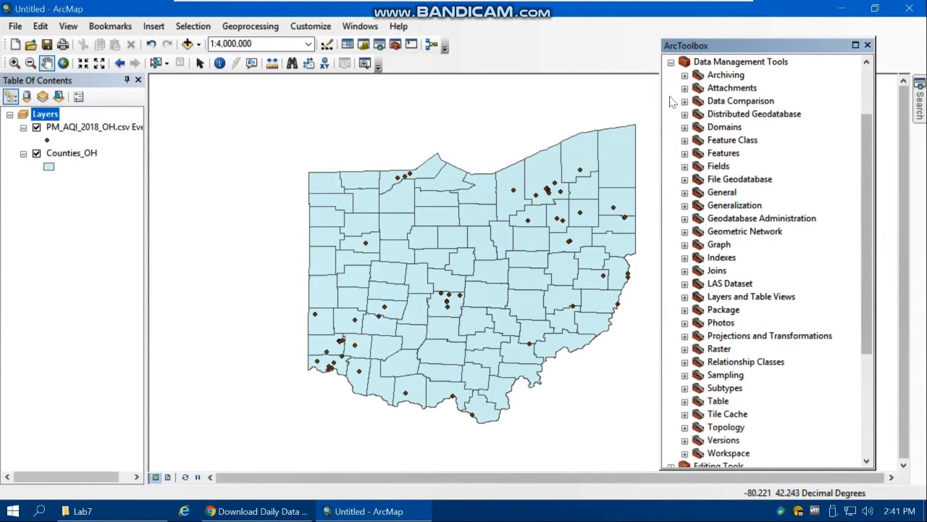
pyautogui.click(671, 62)
pyautogui.doubleClick(719, 284)
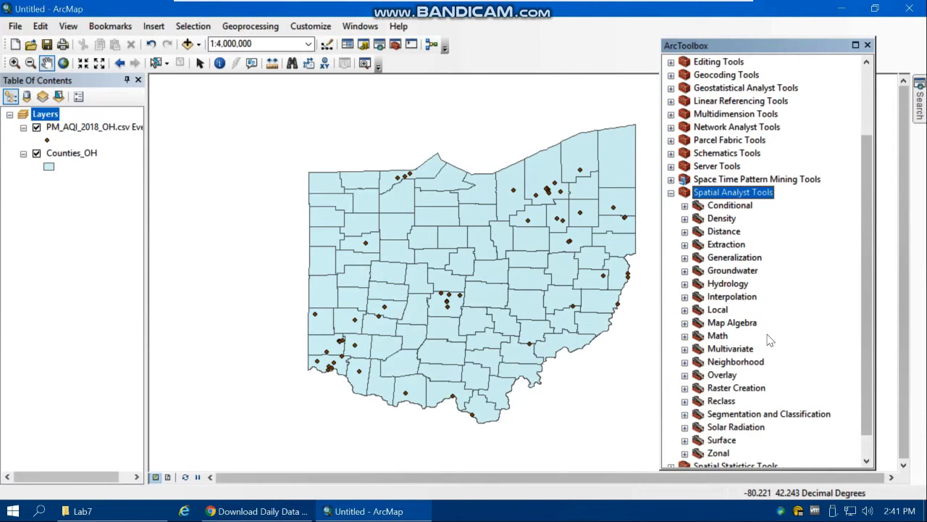
pyautogui.doubleClick(735, 298)
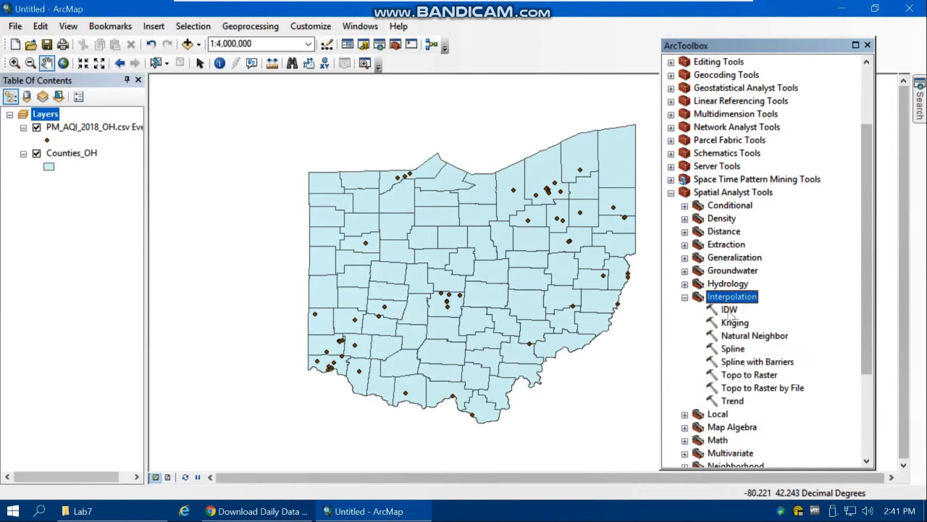
pyautogui.doubleClick(729, 310)
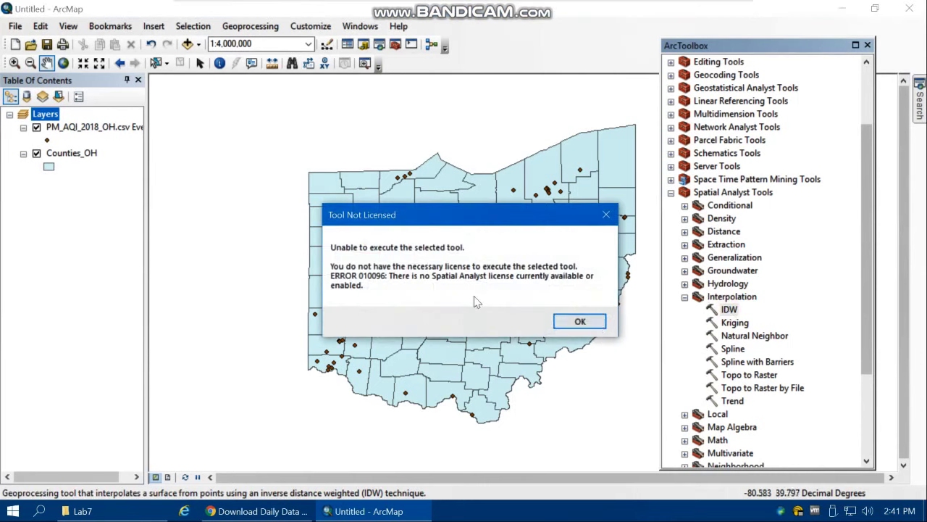
pyautogui.click(580, 321)
# Enable the Spatial Analyst extension.
pyautogui.click(297, 26)
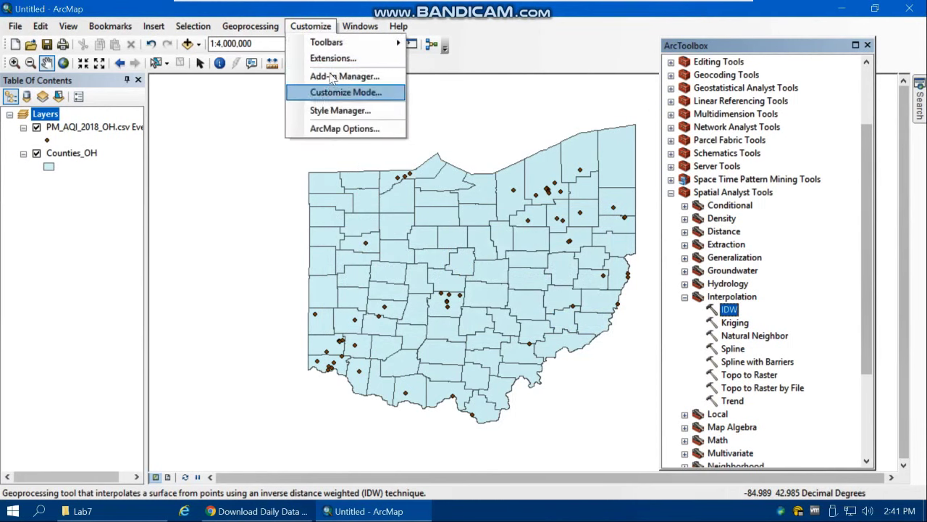
pyautogui.click(326, 57)
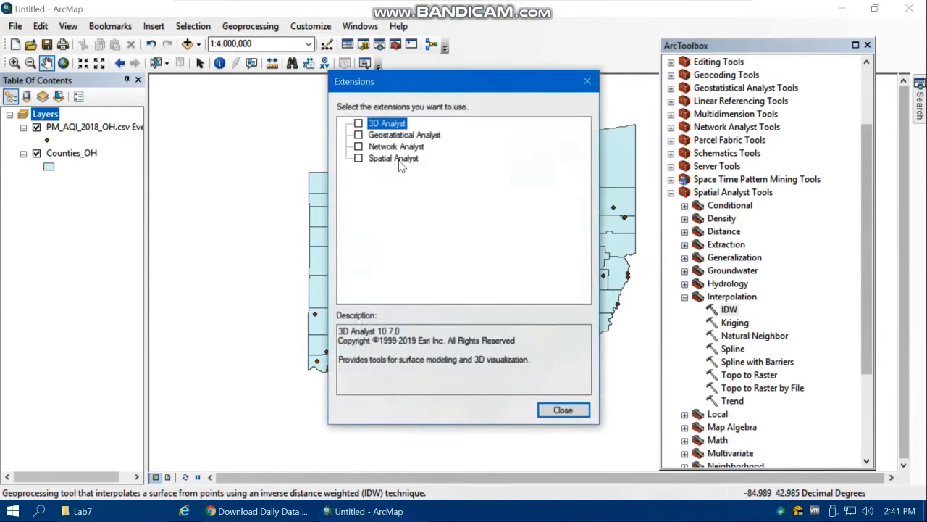
pyautogui.click(358, 159)
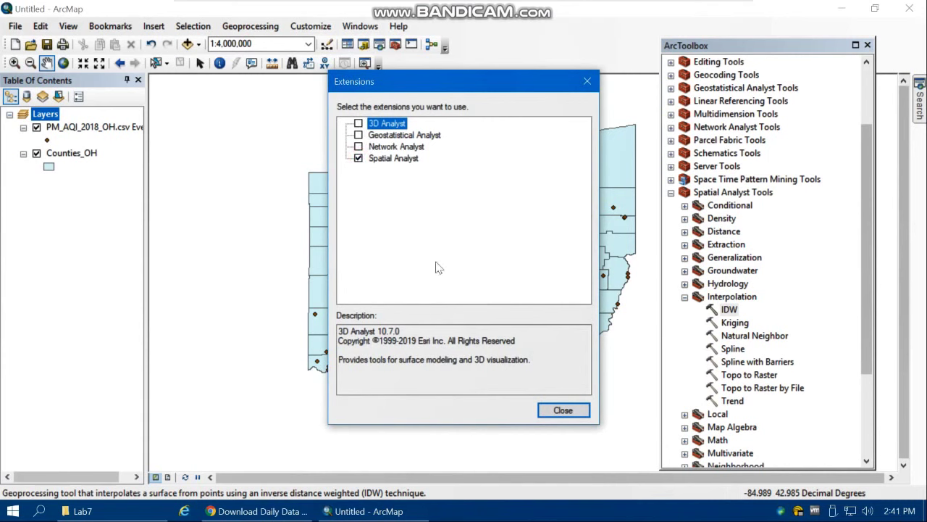
pyautogui.click(558, 410)
# Set up IDW with the PM_AQI_2018_OH.csv Events points, PM_yearly as the Z value and output raster PM_2018_OH in the Lab7 folder.
pyautogui.doubleClick(730, 309)
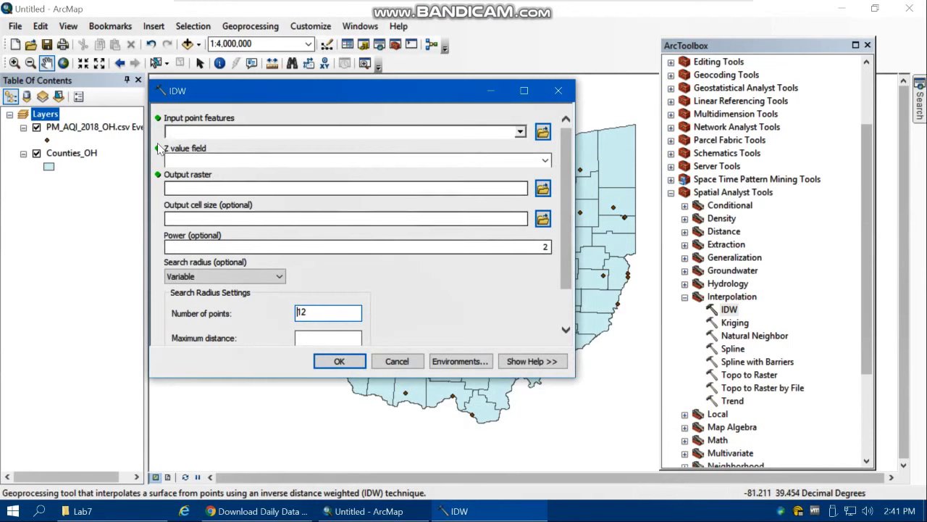
pyautogui.click(70, 127)
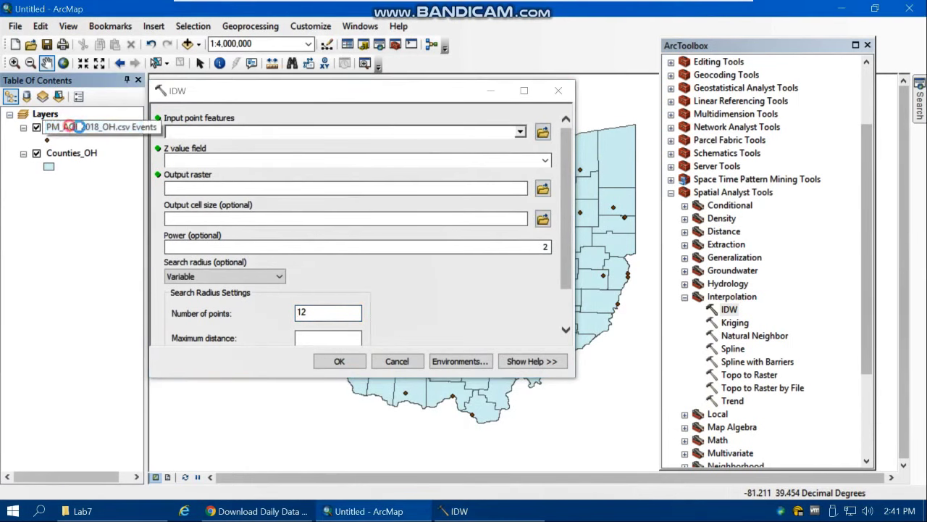
pyautogui.moveTo(209, 132); pyautogui.dragTo(208, 131)
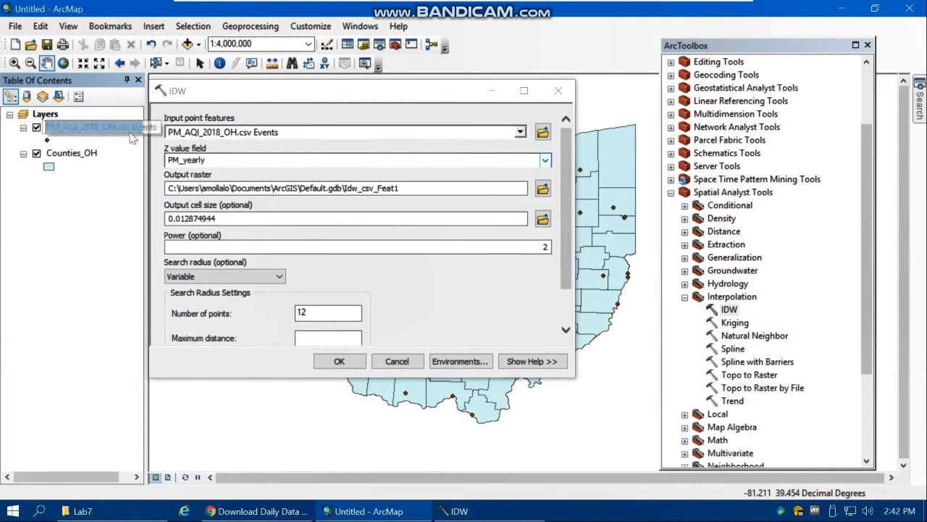
pyautogui.click(543, 188)
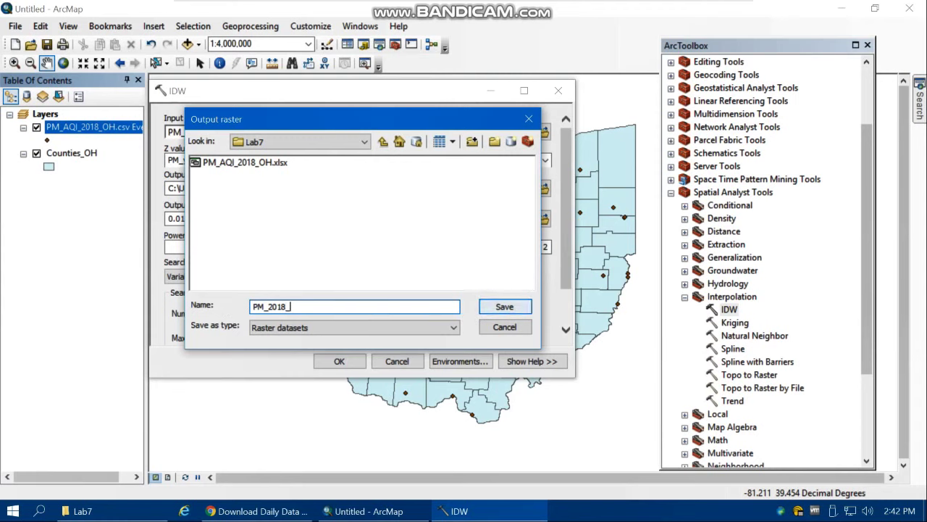
pyautogui.write('OH')
pyautogui.press('Return')
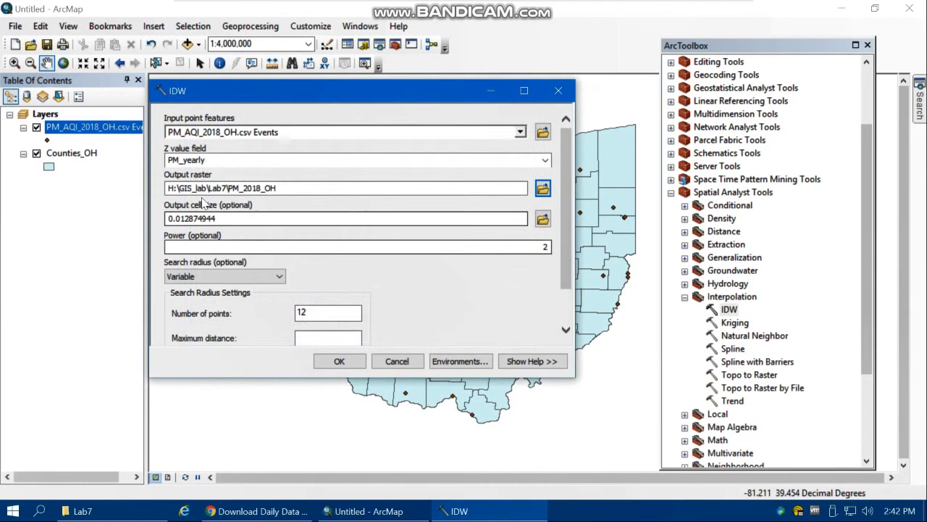
# Set the raster analysis mask to Counties_OH in the IDW tool's environment settings.
pyautogui.moveTo(573, 232); pyautogui.dragTo(575, 264)
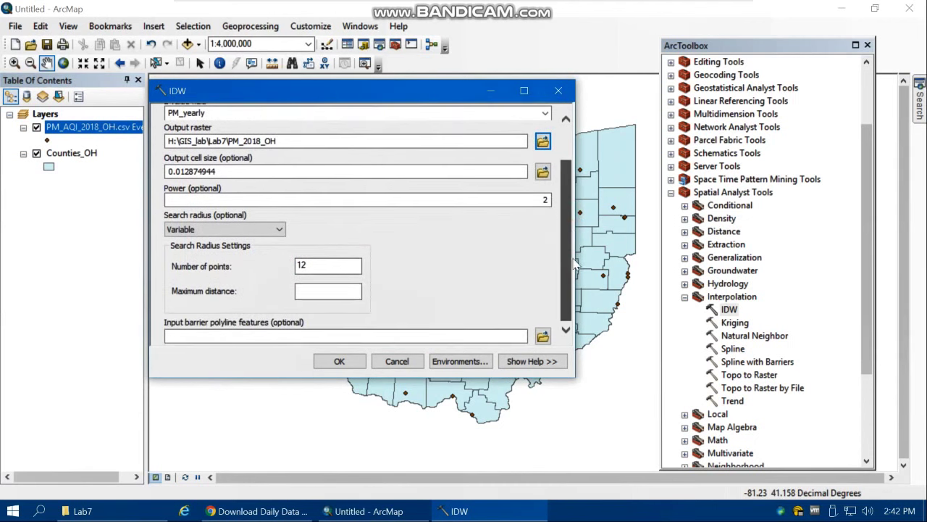
pyautogui.click(457, 360)
pyautogui.moveTo(567, 154); pyautogui.dragTo(574, 265)
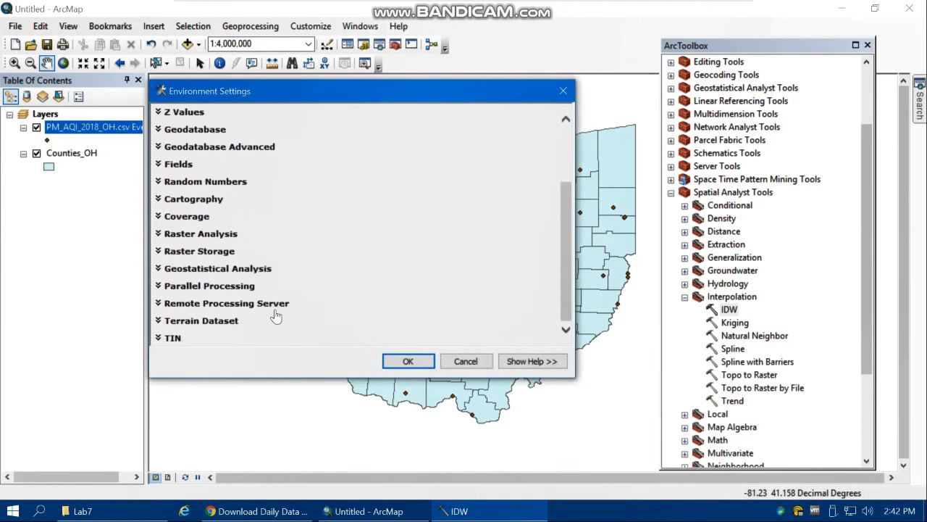
pyautogui.click(207, 233)
pyautogui.moveTo(563, 231); pyautogui.dragTo(573, 300)
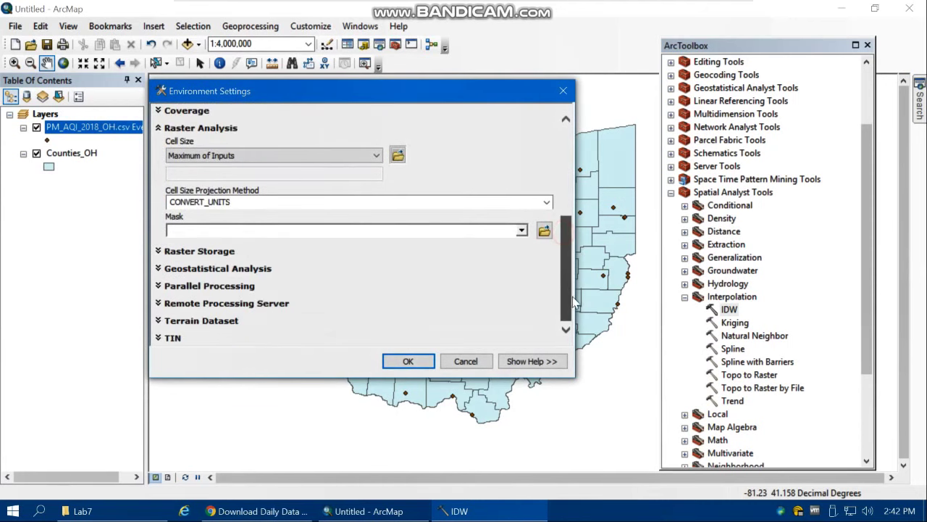
pyautogui.click(521, 230)
pyautogui.click(224, 258)
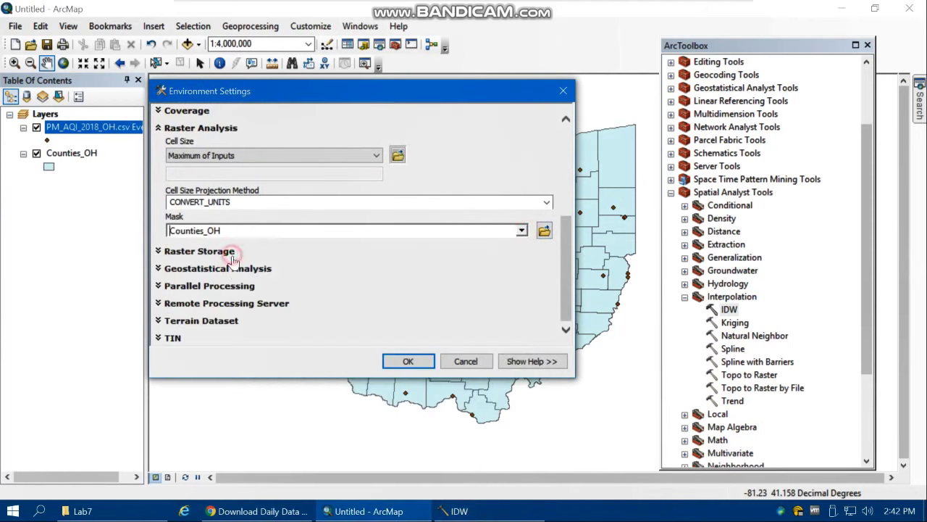
pyautogui.click(407, 361)
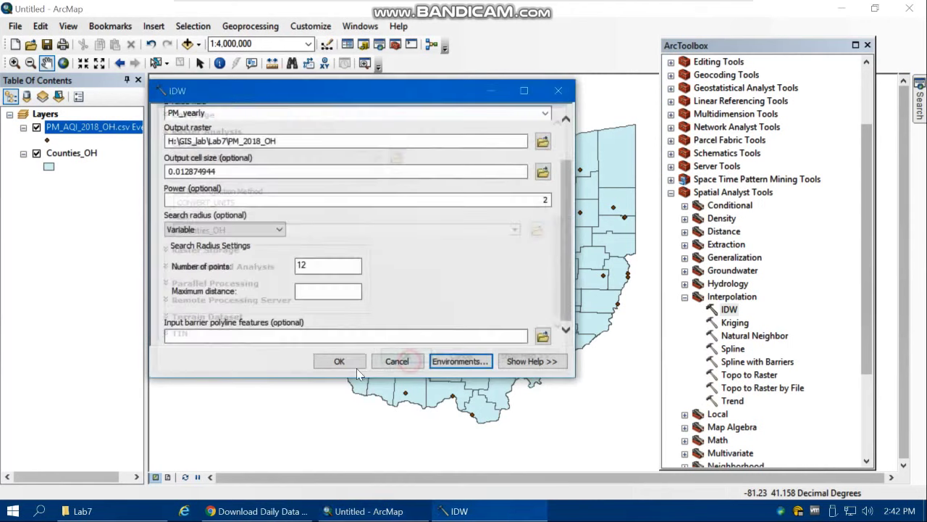
# Run the IDW interpolation and move the PM_2018_OH raster above Counties_OH in the layer order.
pyautogui.click(334, 360)
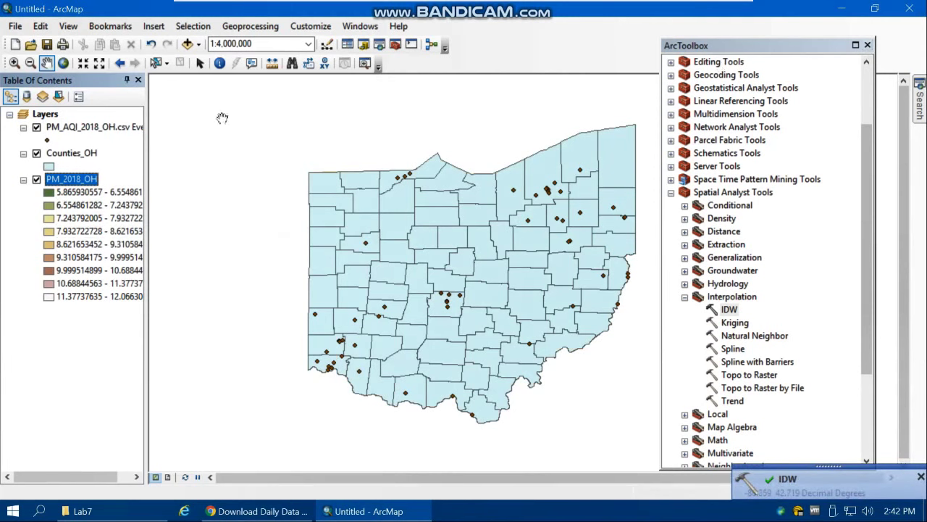
pyautogui.moveTo(62, 185); pyautogui.dragTo(58, 150)
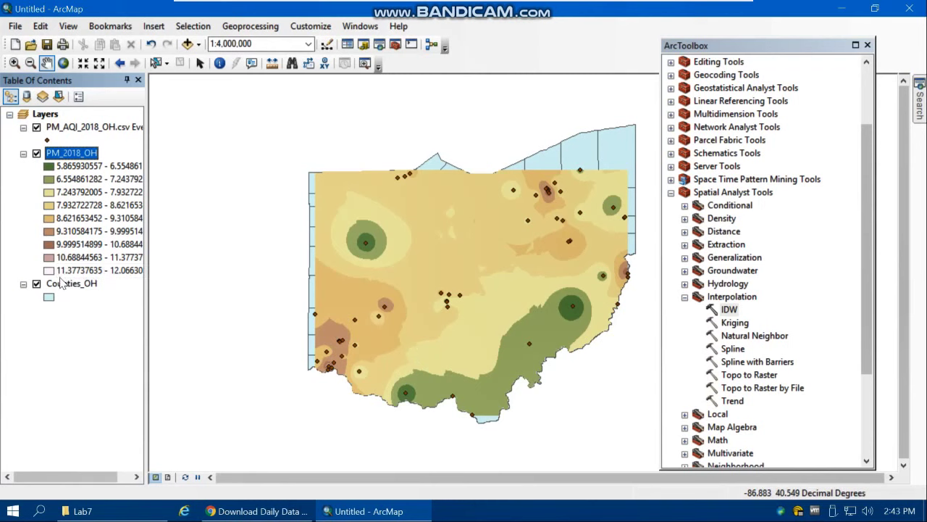
# Classify the PM_2018_OH raster's symbology into 5 classes using the Natural Breaks (Jenks) method.
pyautogui.doubleClick(72, 153)
pyautogui.click(442, 103)
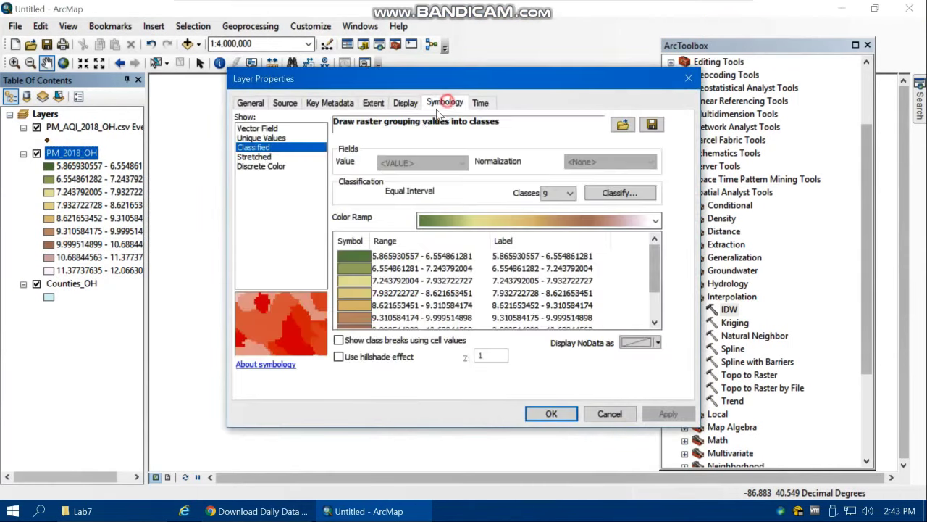
pyautogui.click(558, 193)
pyautogui.click(552, 233)
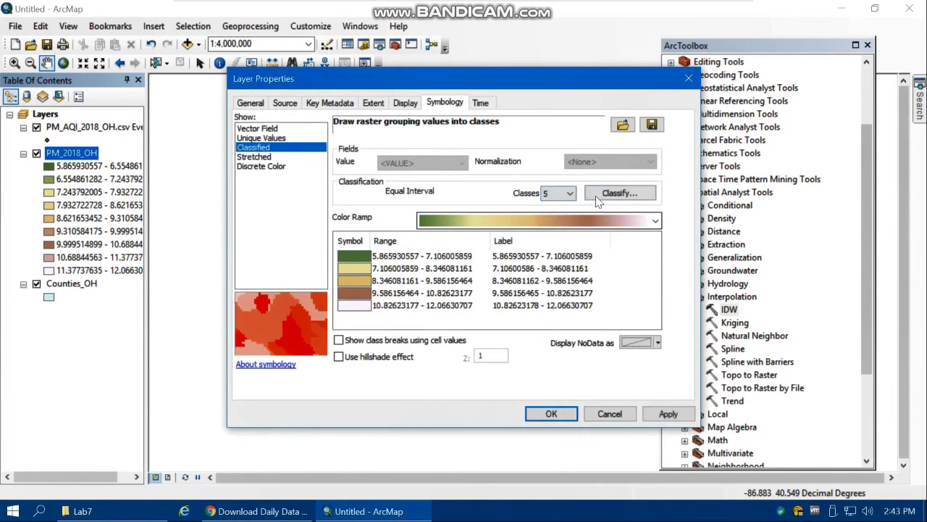
pyautogui.click(596, 194)
pyautogui.click(341, 114)
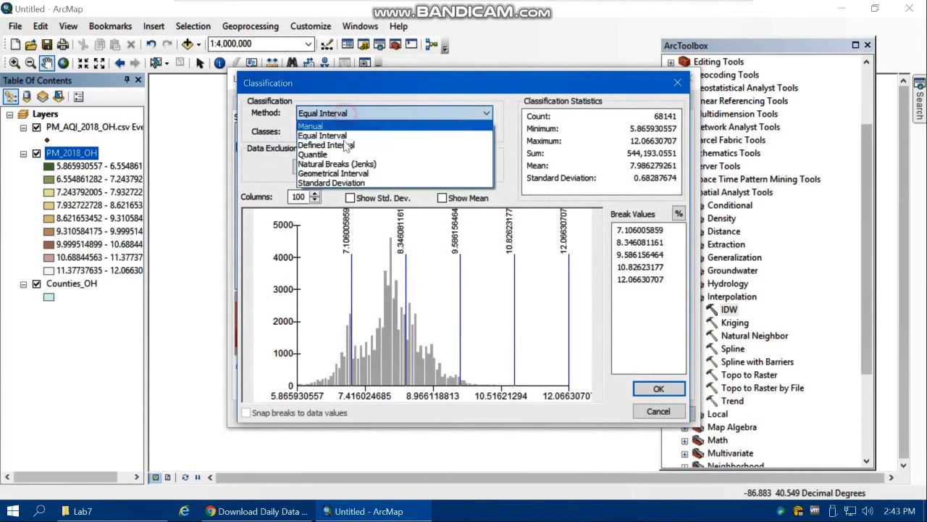
pyautogui.click(334, 163)
pyautogui.click(658, 388)
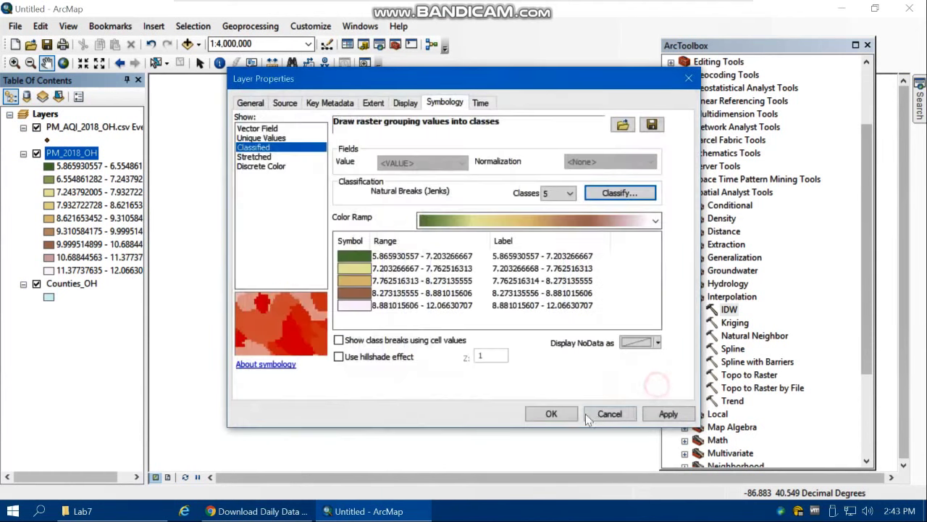
# Flip the PM_2018_OH class colors and apply the red-yellow-green color ramp, with green for the lowest values and red for the highest.
pyautogui.click(351, 242)
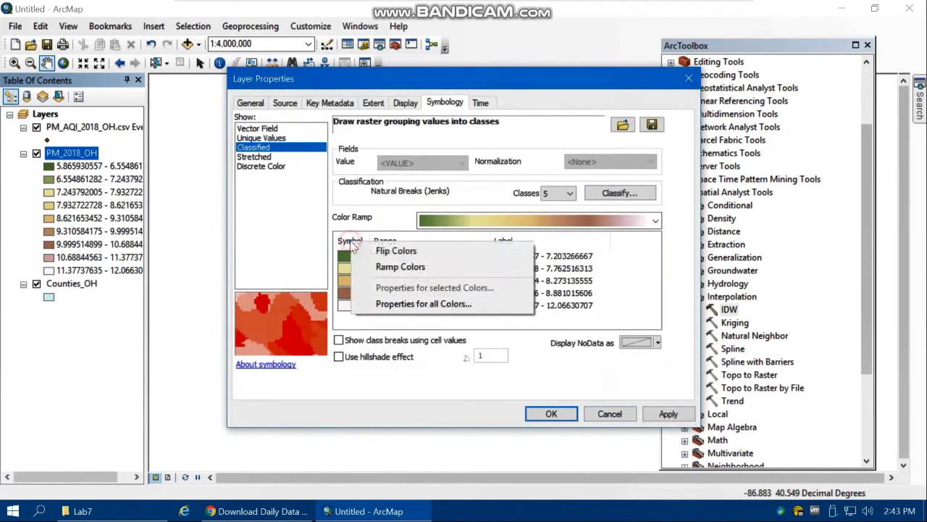
pyautogui.click(378, 251)
pyautogui.click(546, 220)
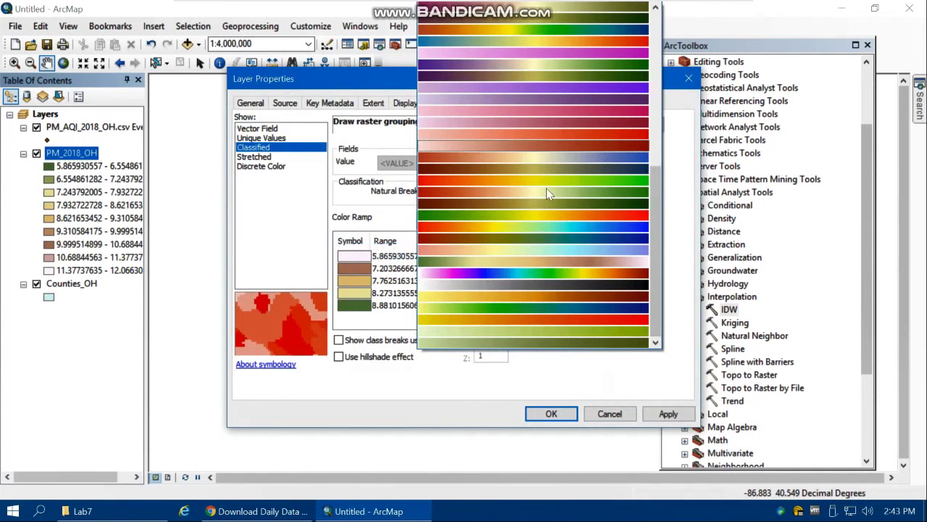
pyautogui.click(503, 180)
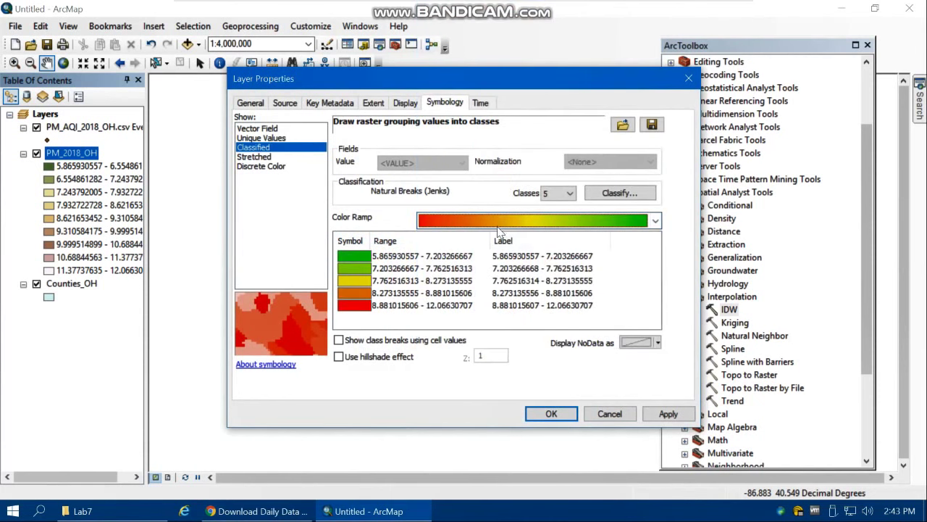
pyautogui.click(668, 414)
pyautogui.click(552, 413)
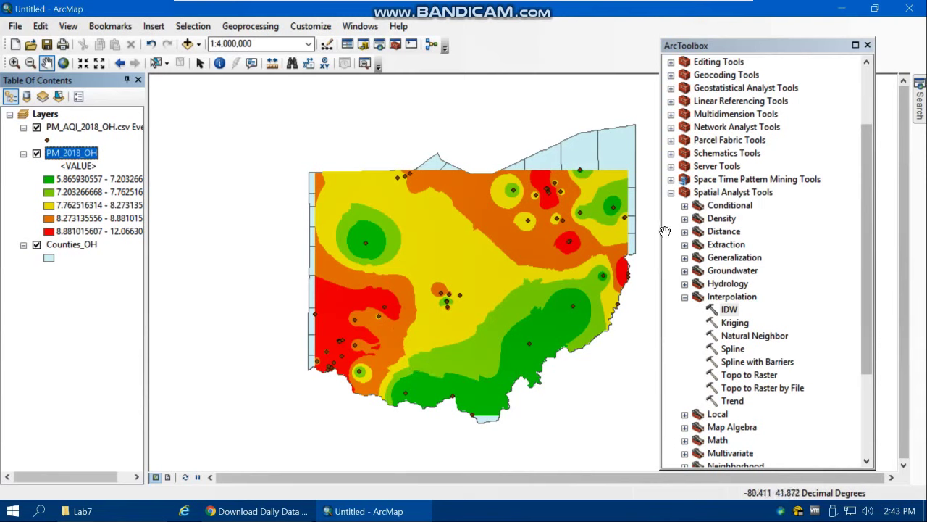
# Set up an IDW interpolation of AQI_Yearly from the PM_AQI_2018_OH.csv Events points, with output raster AQI_2018_OH in the Lab7 folder.
pyautogui.doubleClick(730, 310)
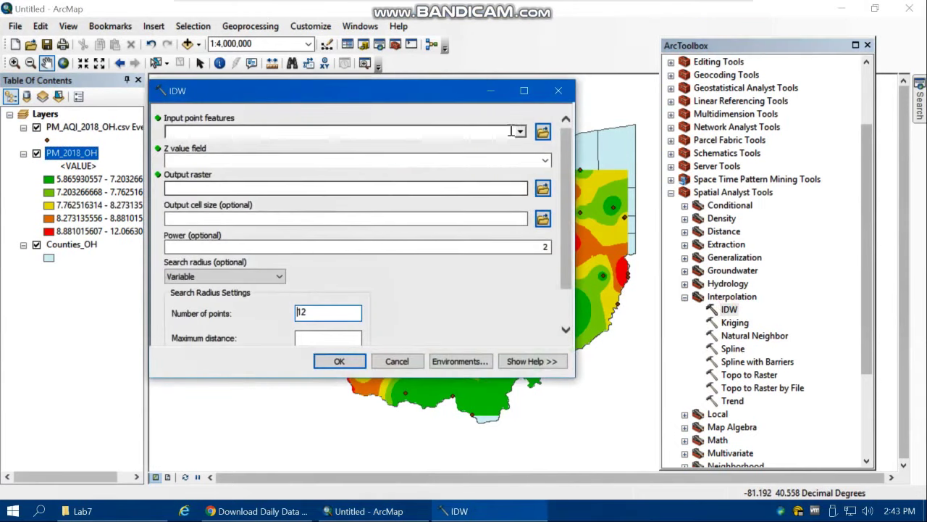
pyautogui.click(520, 132)
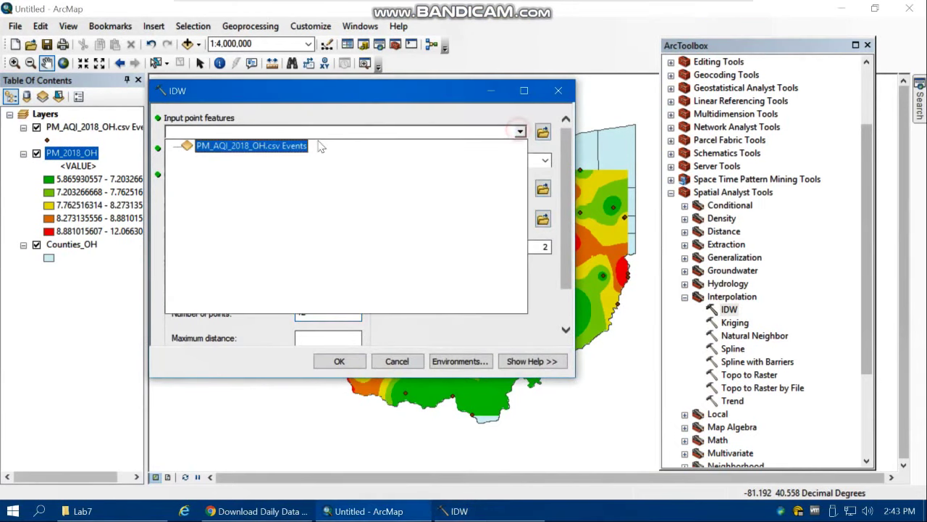
pyautogui.click(218, 150)
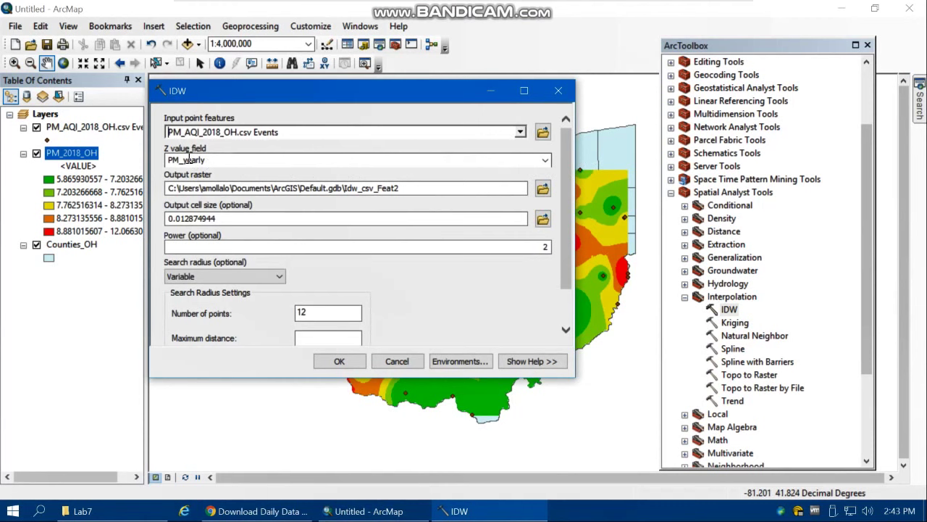
pyautogui.click(545, 160)
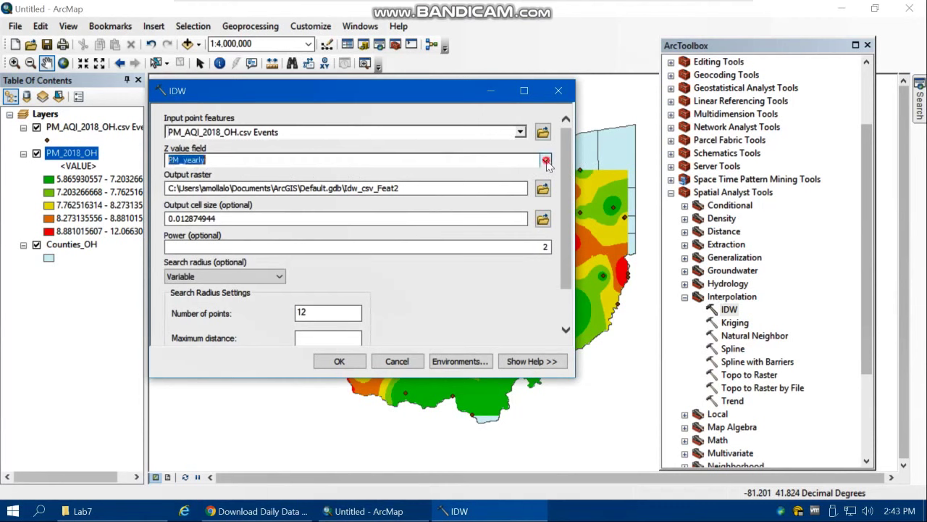
pyautogui.click(200, 183)
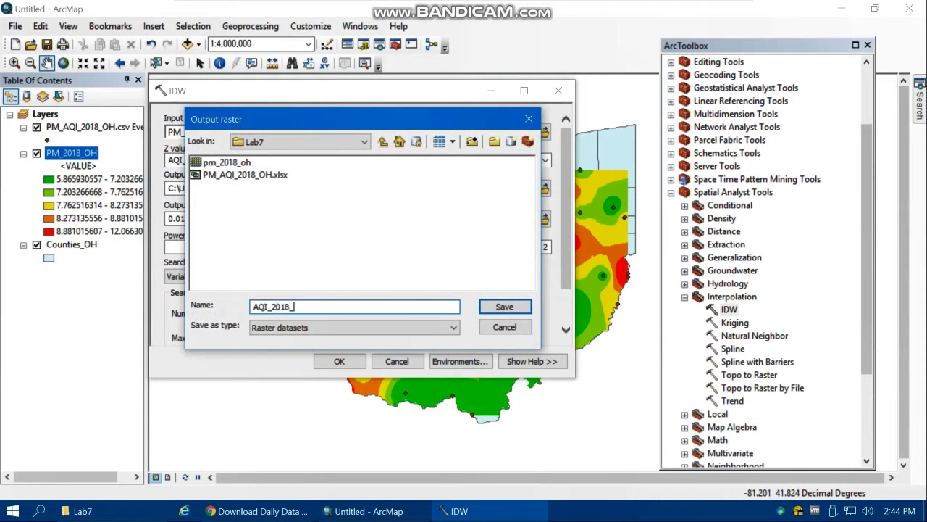
pyautogui.press('Return')
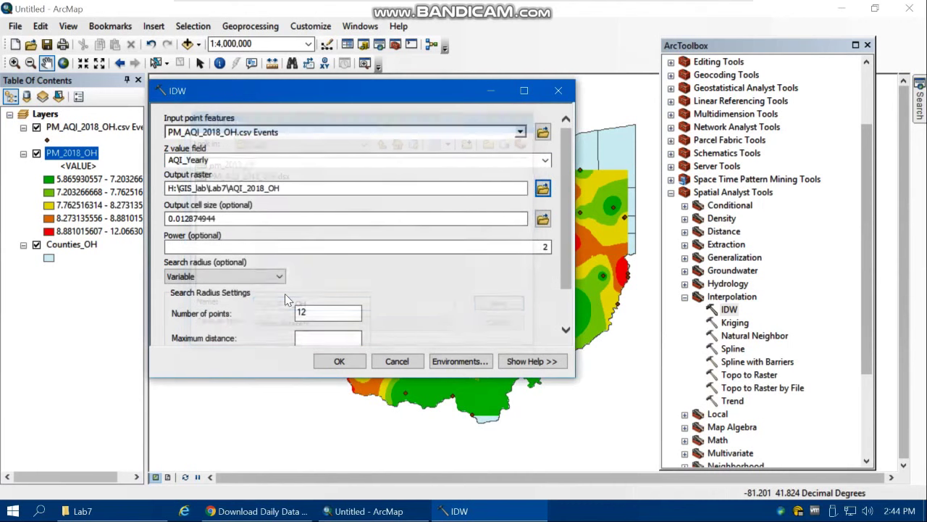
# Set the raster analysis mask to Counties_OH in the tool's environment settings and run the AQI interpolation.
pyautogui.click(462, 360)
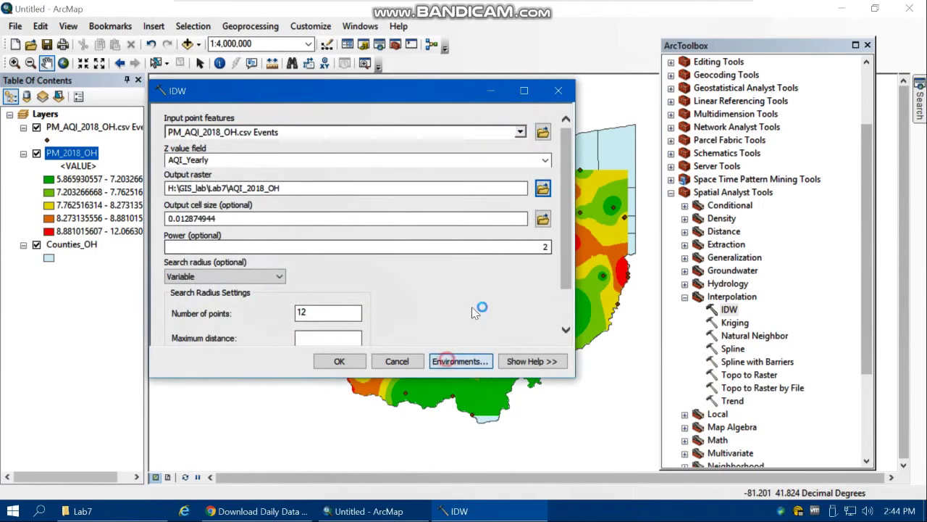
pyautogui.moveTo(568, 165); pyautogui.dragTo(569, 230)
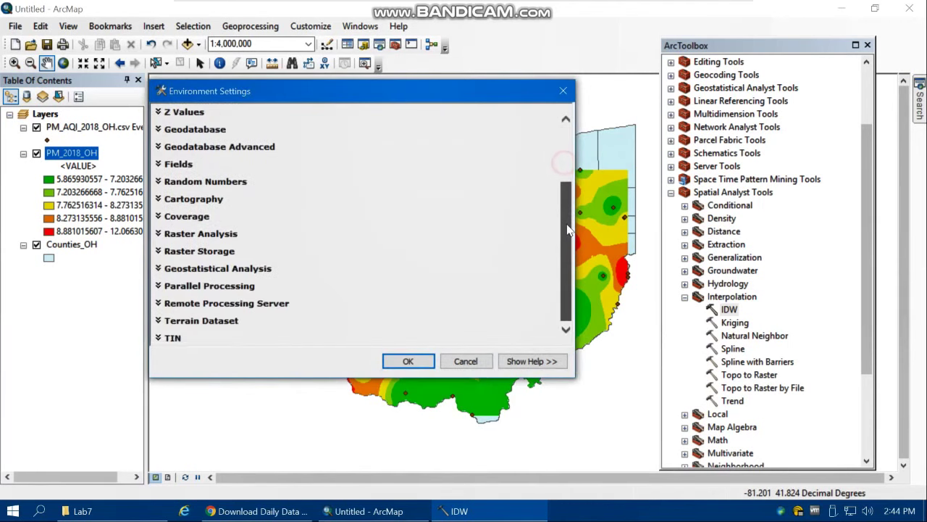
pyautogui.click(211, 233)
pyautogui.scroll(-3, 568, 189)
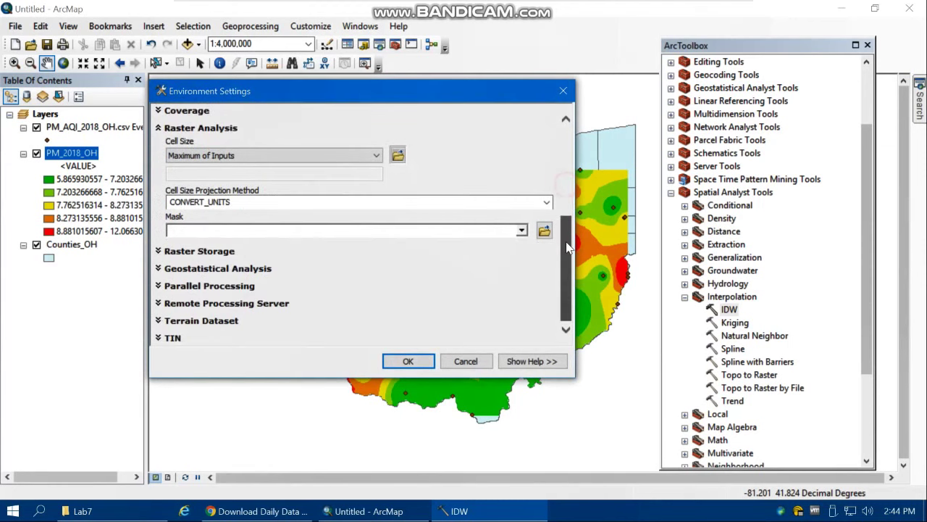
pyautogui.click(521, 229)
pyautogui.click(232, 274)
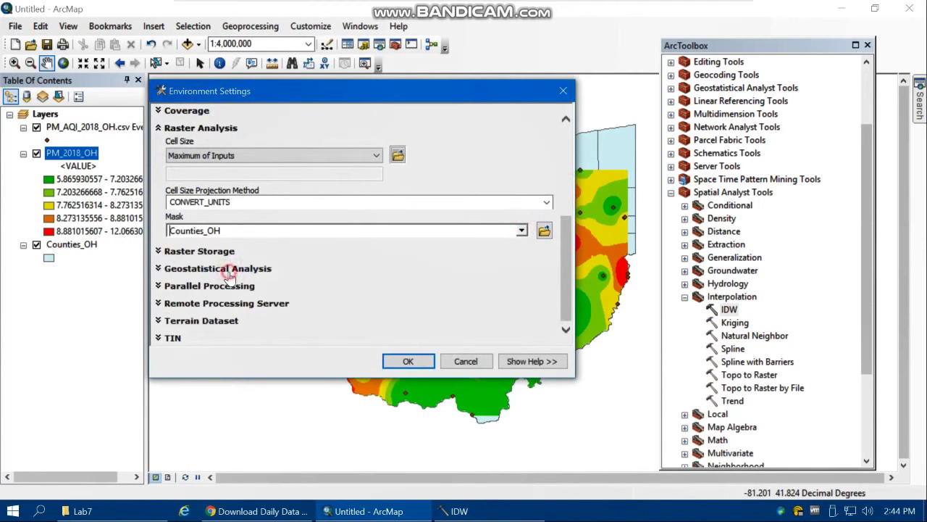
pyautogui.click(409, 360)
pyautogui.click(325, 361)
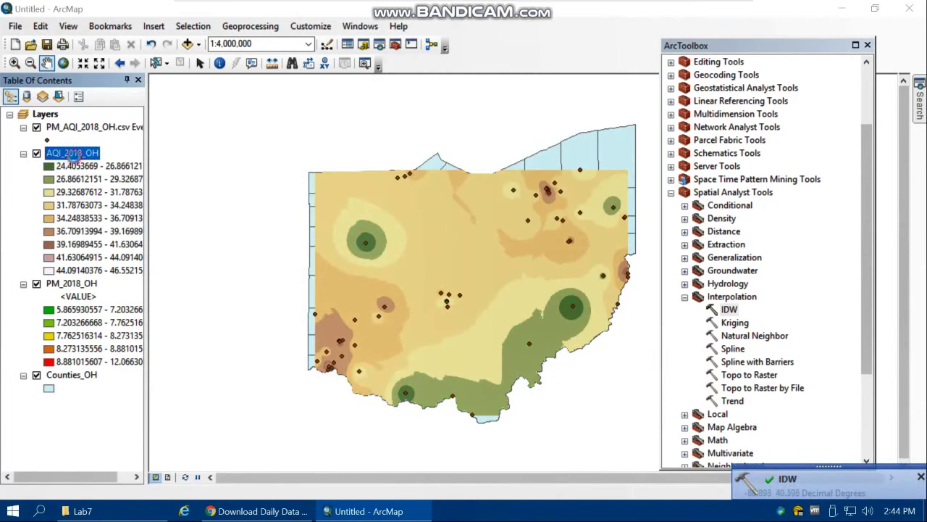
# Classify the AQI_2018_OH raster's symbology into 5 classes using the Natural Breaks (Jenks) method.
pyautogui.doubleClick(72, 154)
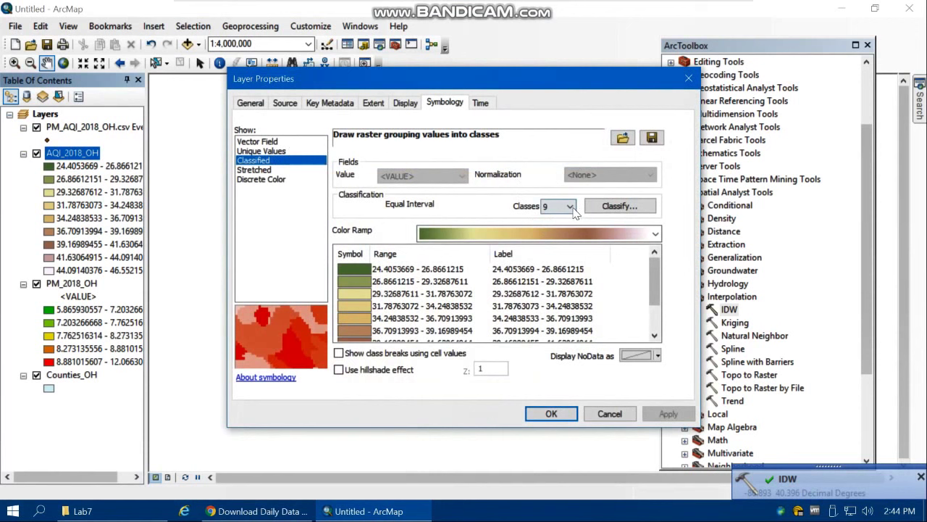
pyautogui.click(572, 207)
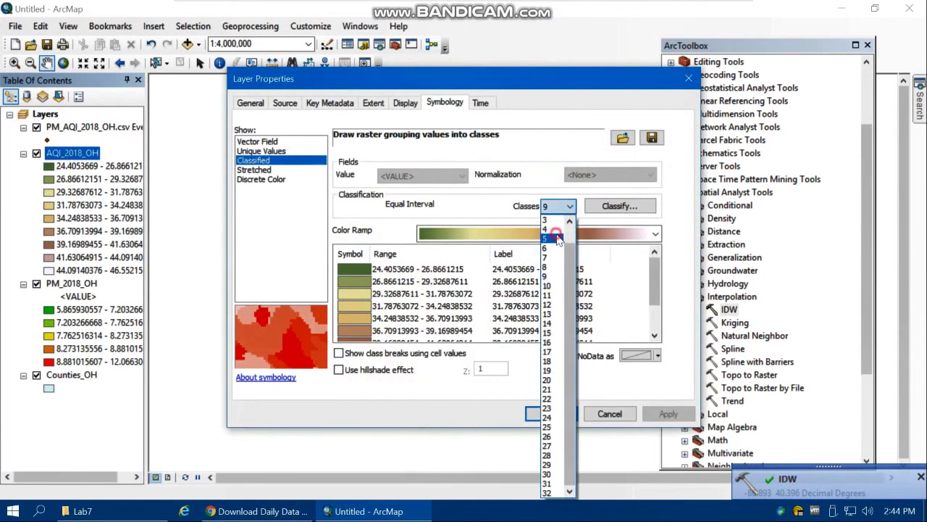
pyautogui.click(555, 239)
pyautogui.click(617, 207)
pyautogui.click(394, 114)
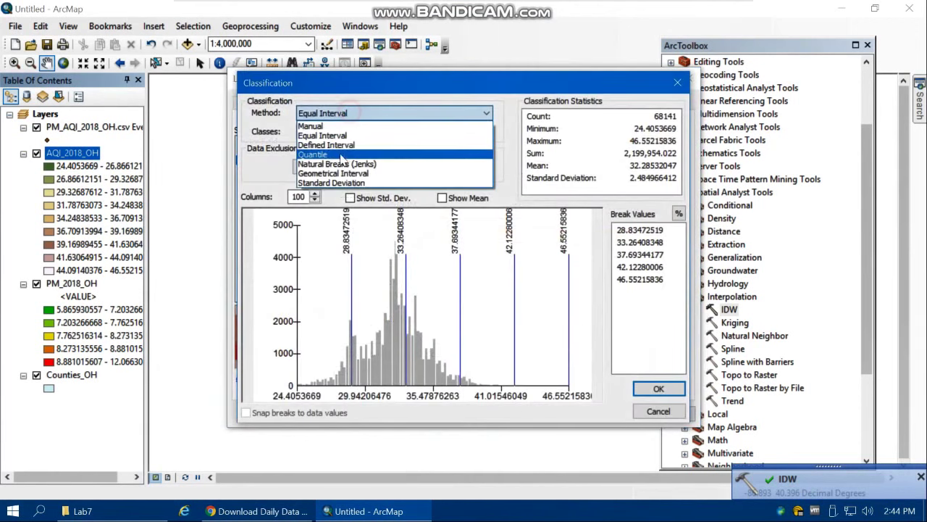
pyautogui.click(340, 160)
pyautogui.click(657, 389)
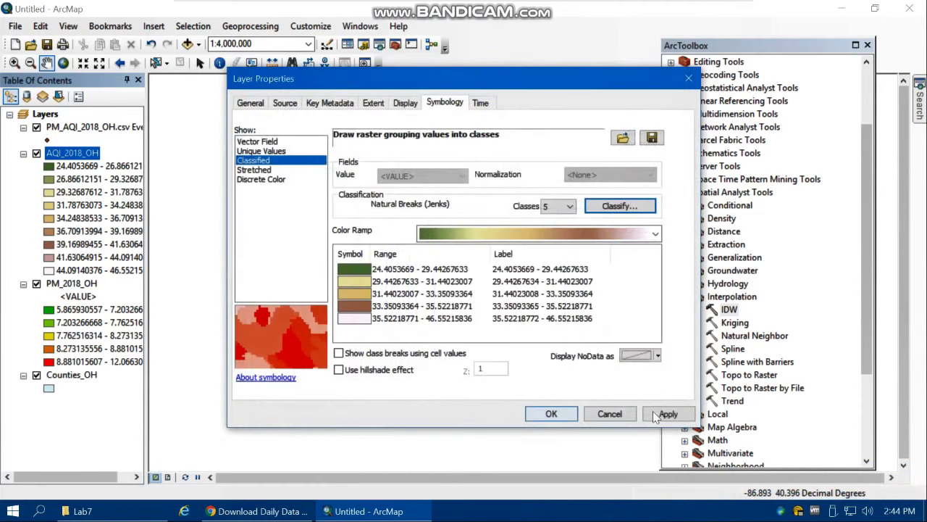
pyautogui.click(667, 414)
# Apply the red-yellow-green color ramp to AQI_2018_OH and flip the class colors so the lowest values are green and the highest red.
pyautogui.click(550, 217)
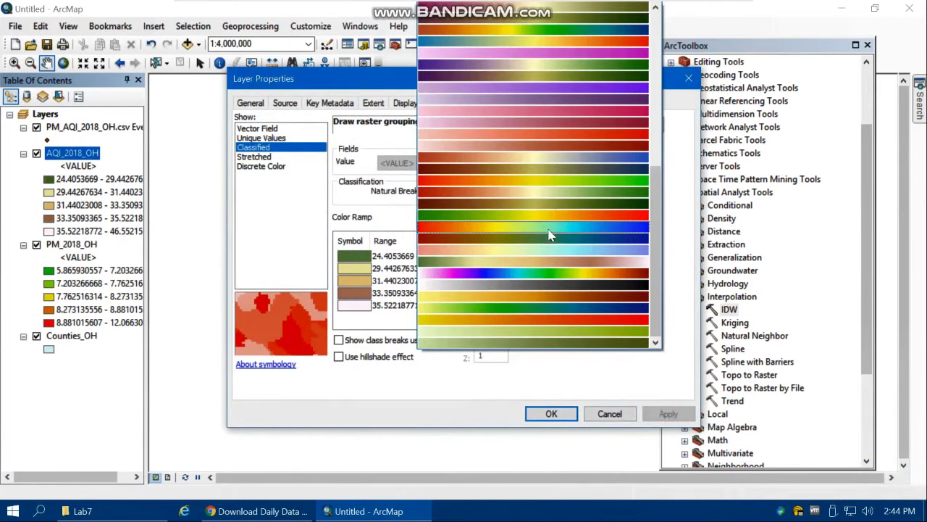
pyautogui.click(478, 187)
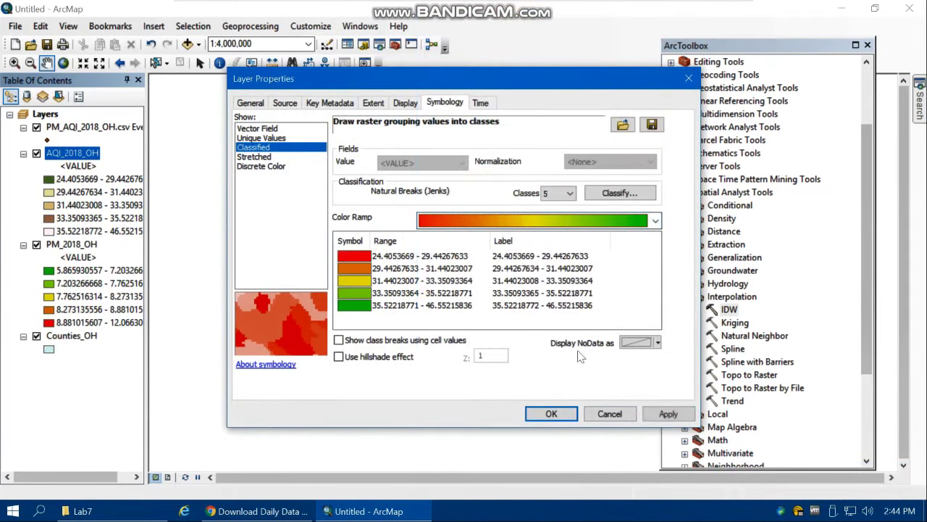
pyautogui.click(371, 242)
pyautogui.click(373, 246)
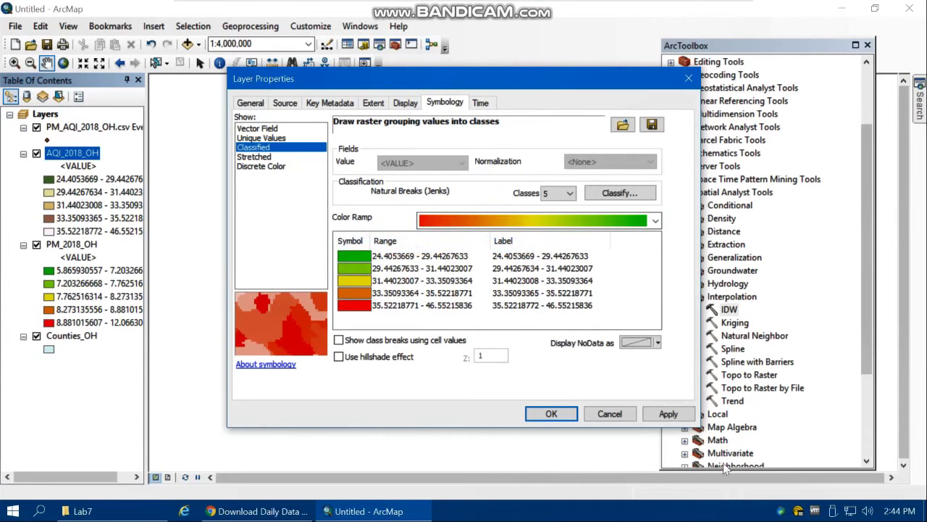
pyautogui.click(667, 413)
pyautogui.click(550, 413)
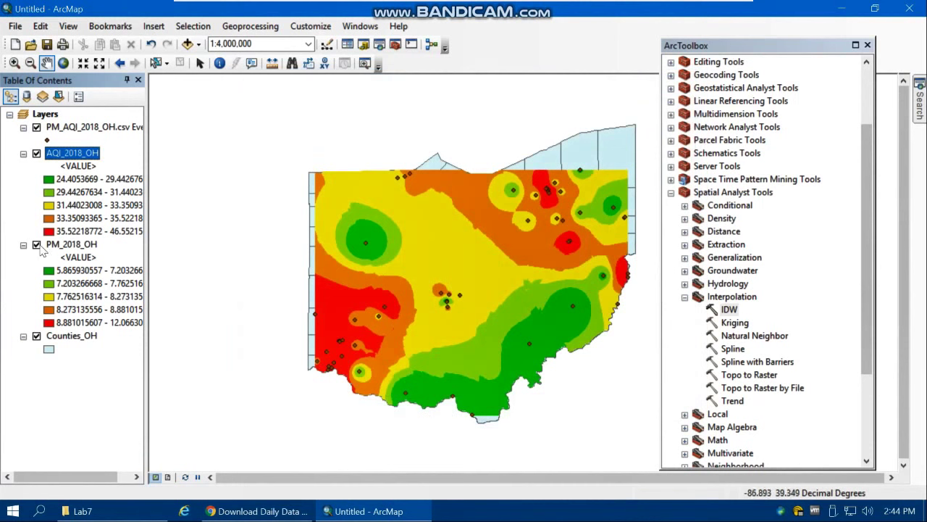
# Compare the AQI_2018_OH and PM_2018_OH rasters by switching the upper AQI layer's visibility off and on.
pyautogui.click(38, 246)
pyautogui.click(37, 246)
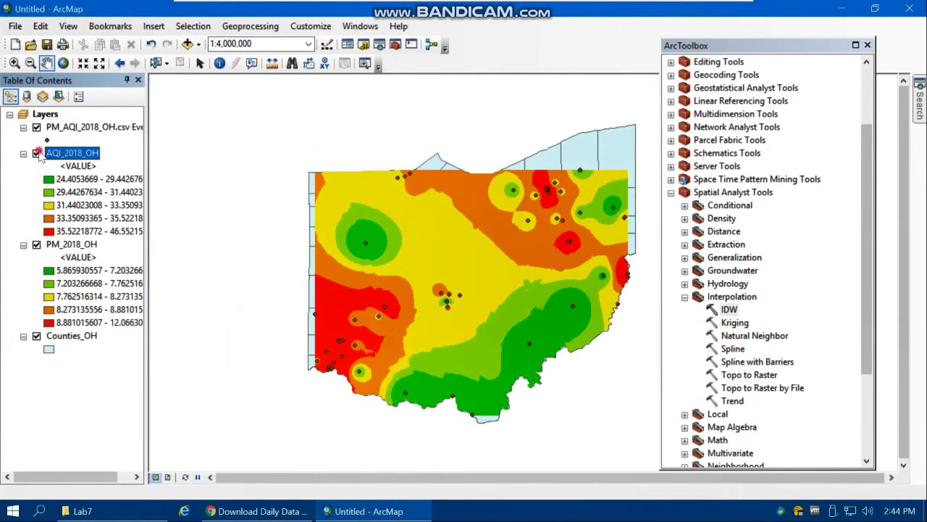
pyautogui.click(36, 153)
pyautogui.click(36, 153)
pyautogui.click(36, 153)
pyautogui.click(36, 153)
pyautogui.click(36, 153)
pyautogui.click(37, 153)
pyautogui.click(36, 153)
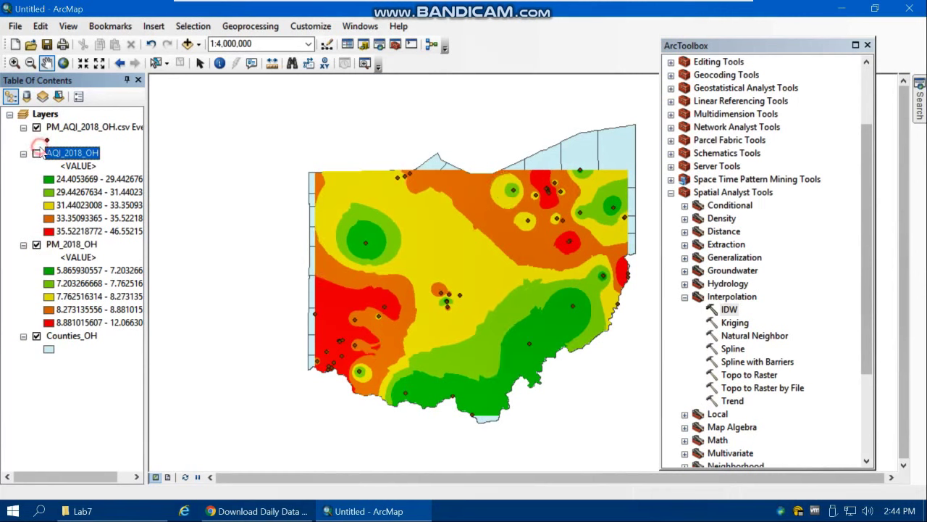
pyautogui.click(36, 152)
pyautogui.click(37, 153)
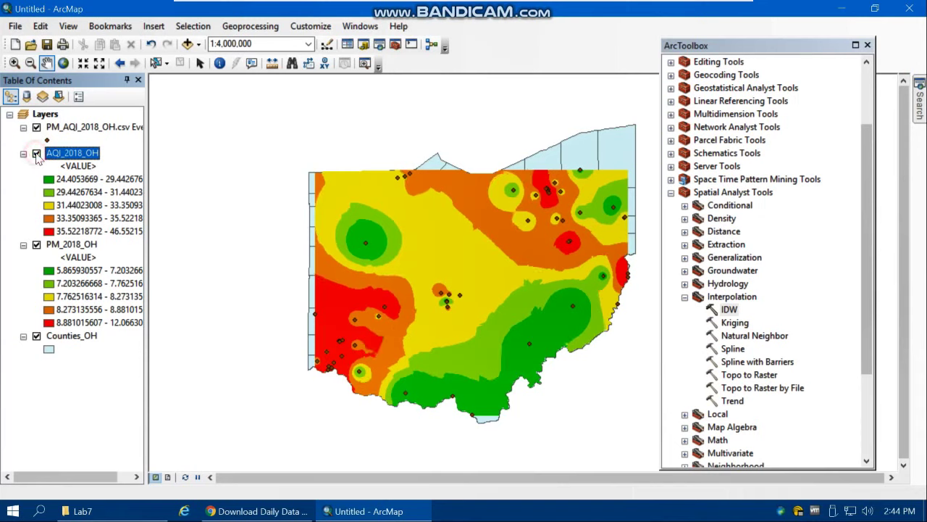
pyautogui.click(36, 154)
pyautogui.click(36, 155)
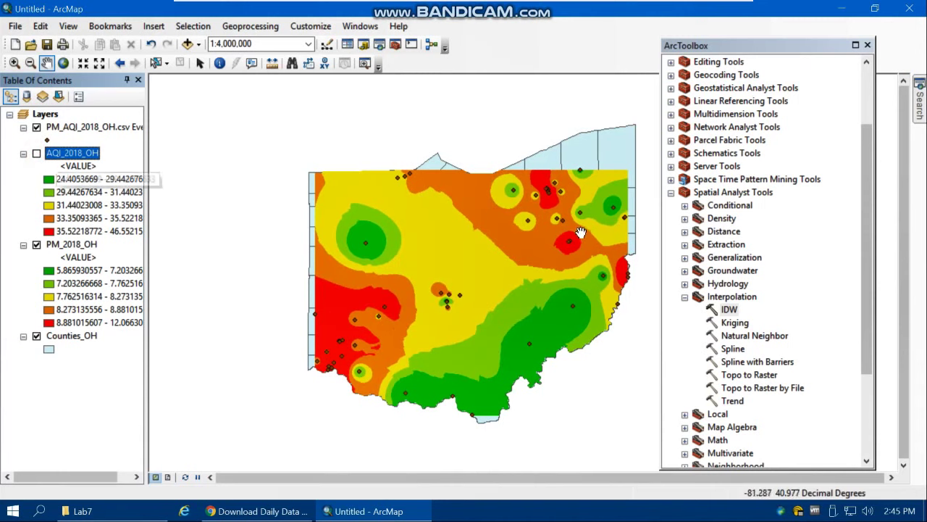
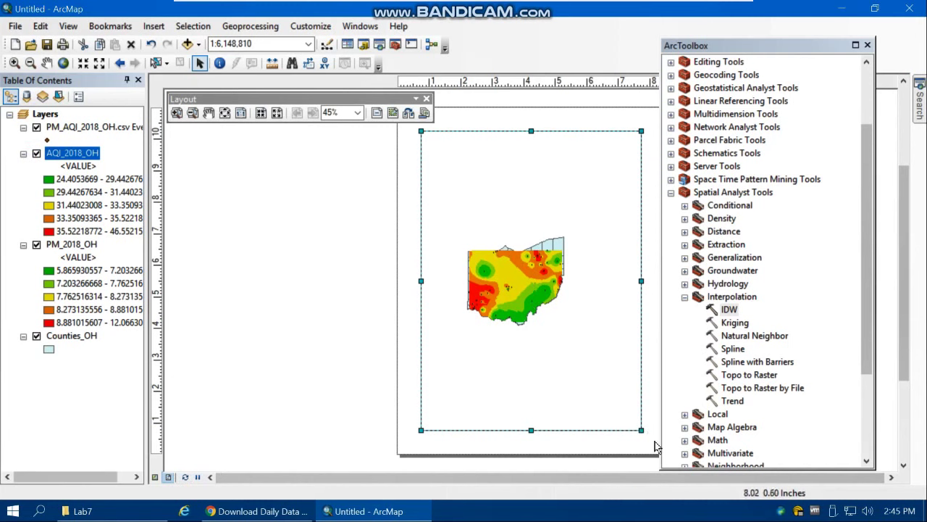
# Shorten the layout's data frame to less than half its height and move it to the lower part of the page.
pyautogui.moveTo(531, 429); pyautogui.dragTo(513, 269)
pyautogui.moveTo(523, 207); pyautogui.dragTo(521, 365)
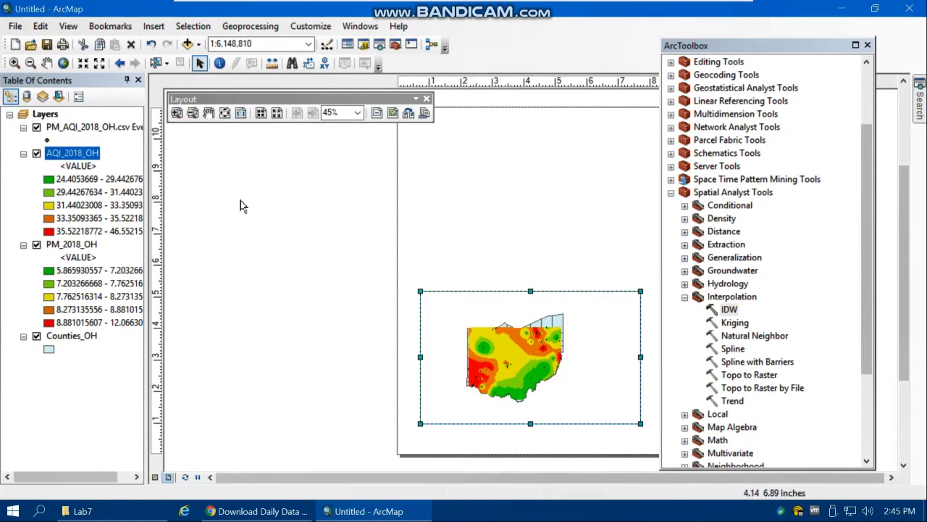
# Insert a new data frame, copy the PM_2018_OH raster into it, and hide that raster in the Layers data frame.
pyautogui.click(153, 26)
pyautogui.click(177, 40)
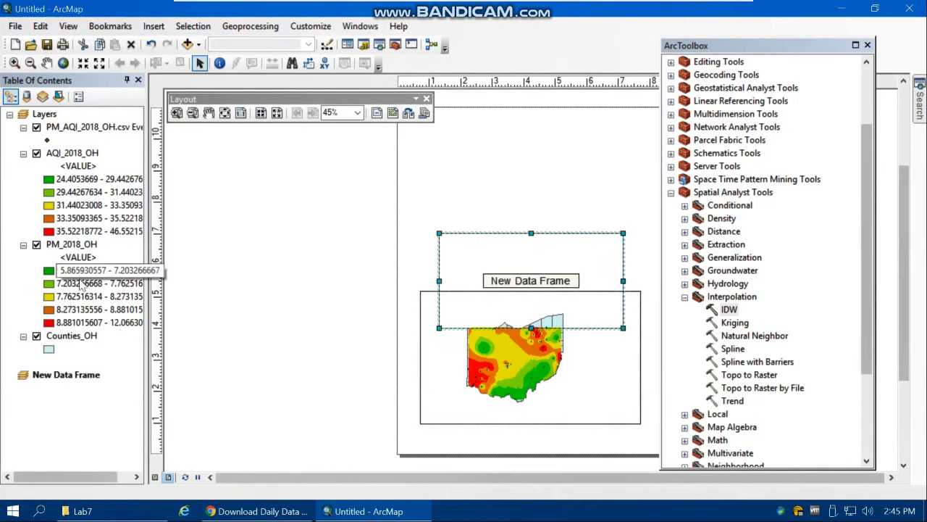
pyautogui.moveTo(71, 244); pyautogui.dragTo(87, 397)
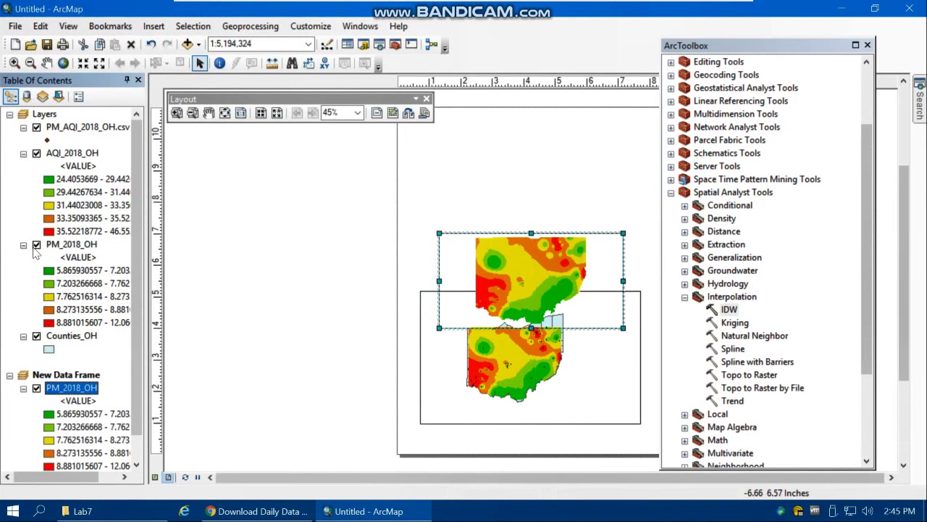
pyautogui.click(36, 245)
# Stack the PM_2018_OH data frame above the AQI data frame on the page without overlap, and return to data view.
pyautogui.moveTo(548, 284); pyautogui.dragTo(528, 183)
pyautogui.moveTo(579, 318); pyautogui.dragTo(585, 274)
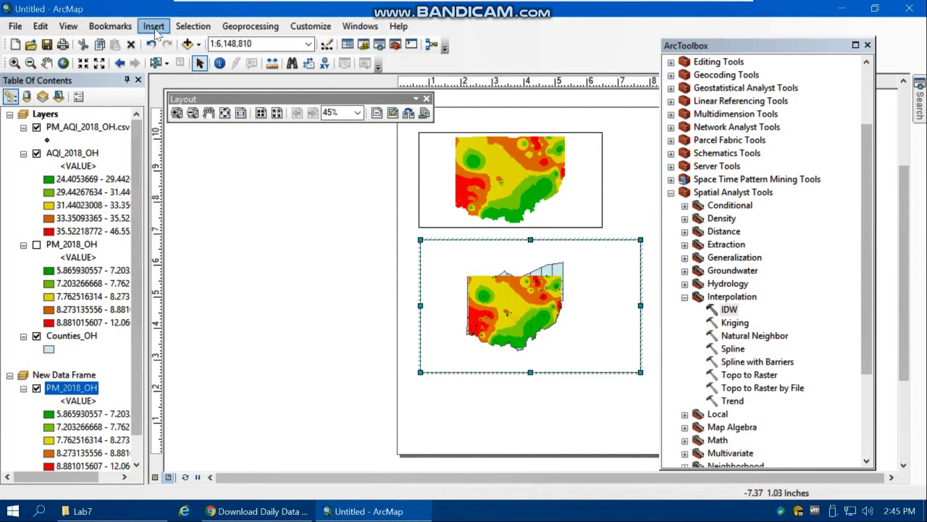
pyautogui.click(155, 477)
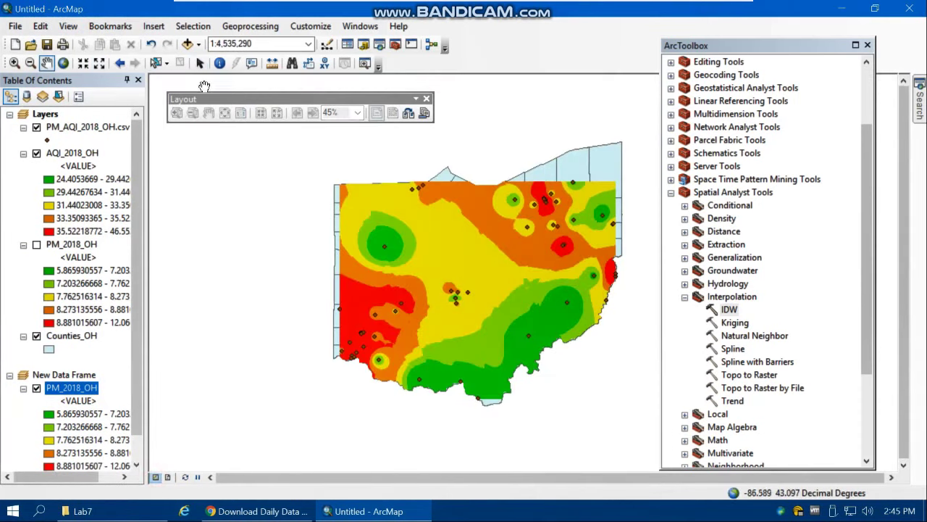
# Open the PM_AQI_2018_OH.csv Events attribute table and examine the PM_yearly and AQI_Yearly columns.
pyautogui.rightClick(73, 132)
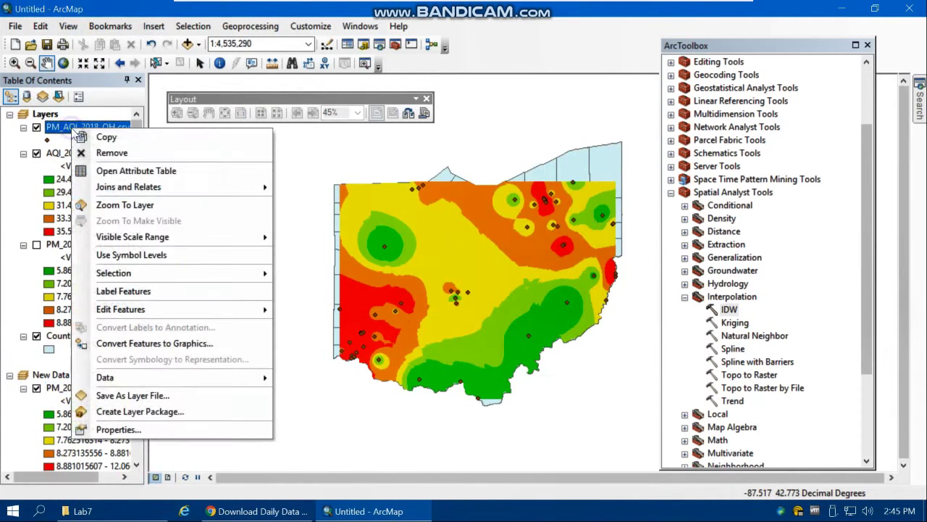
pyautogui.click(124, 170)
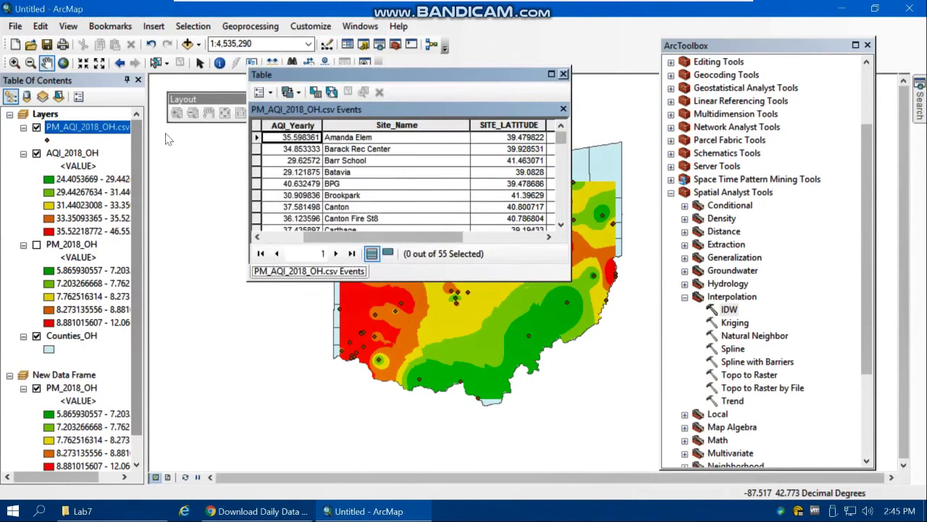
pyautogui.moveTo(432, 238); pyautogui.dragTo(353, 239)
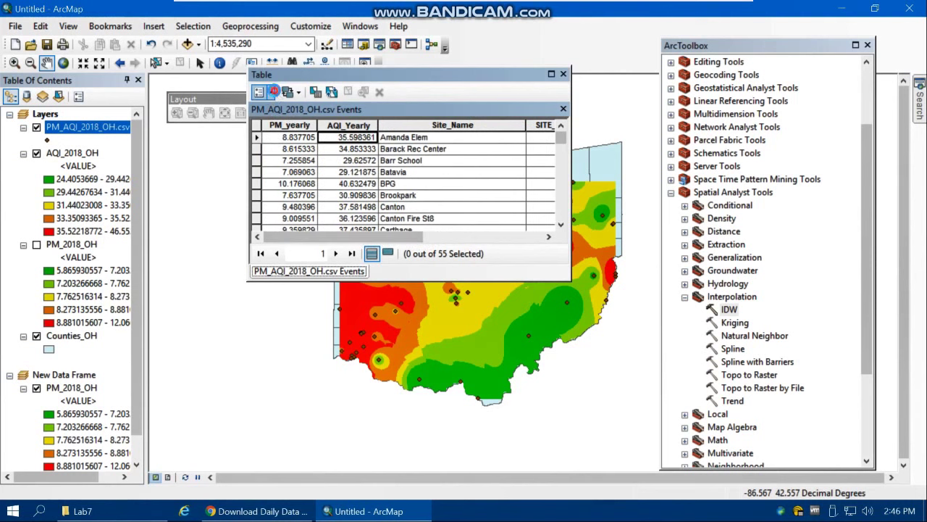
# Start a new graph from the PM_AQI_2018_OH.csv Events table and set its graph type to Scatter Plot.
pyautogui.click(268, 92)
pyautogui.click(305, 330)
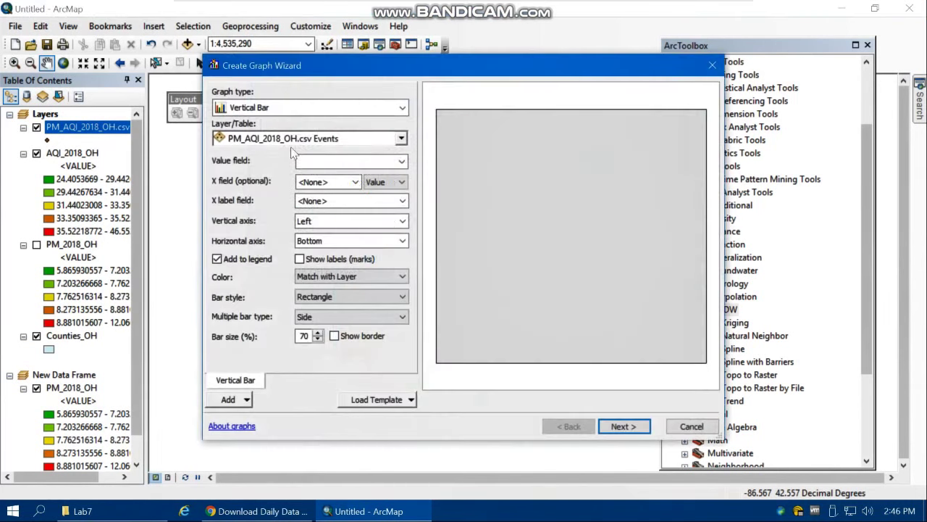
pyautogui.click(344, 108)
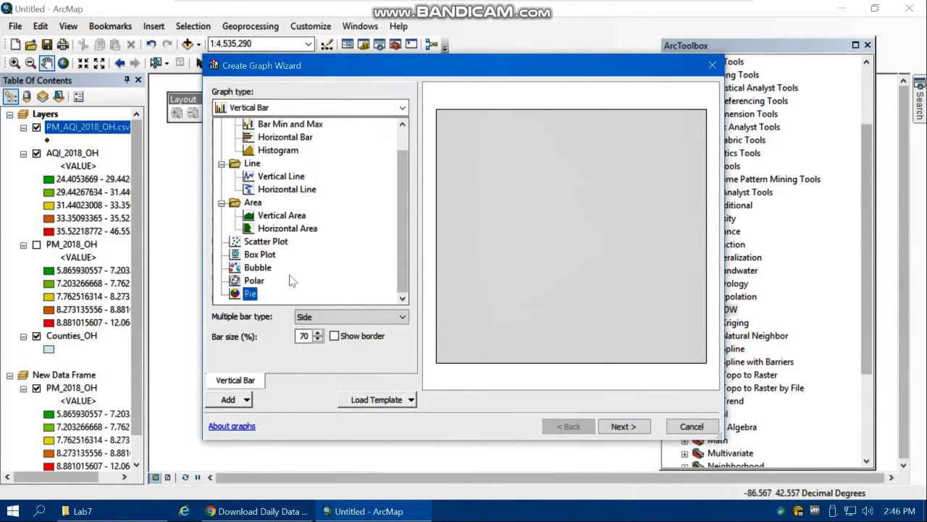
pyautogui.click(265, 241)
# Plot PM_yearly on the Y axis against AQI_Yearly on the X axis and exclude the scatter series from the legend.
pyautogui.click(401, 161)
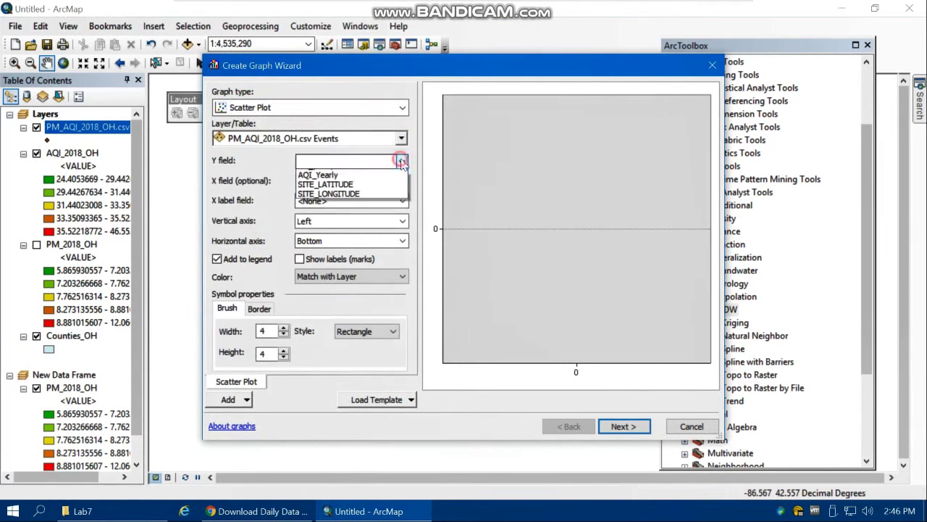
pyautogui.click(317, 174)
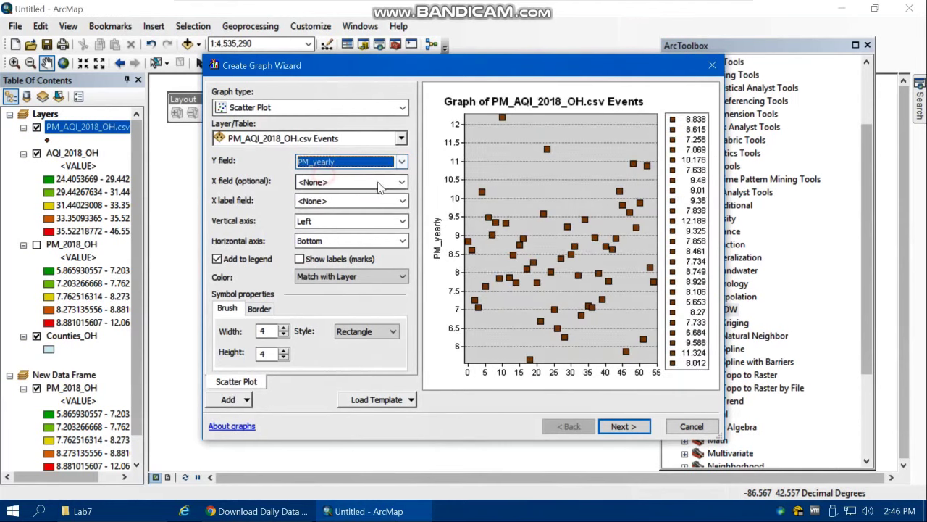
pyautogui.click(402, 182)
pyautogui.click(335, 214)
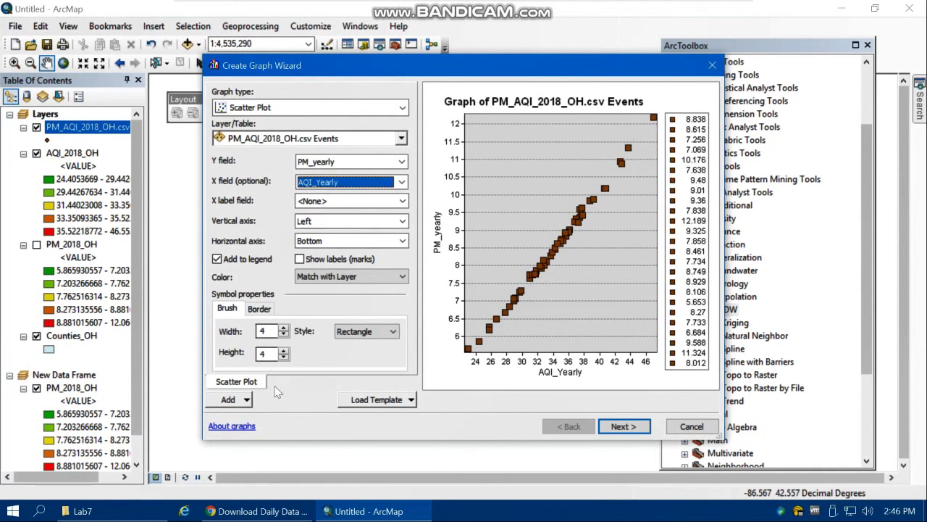
pyautogui.click(217, 258)
# Add a Trend function to the graph, using the Scatter Plot series as its data source.
pyautogui.click(245, 399)
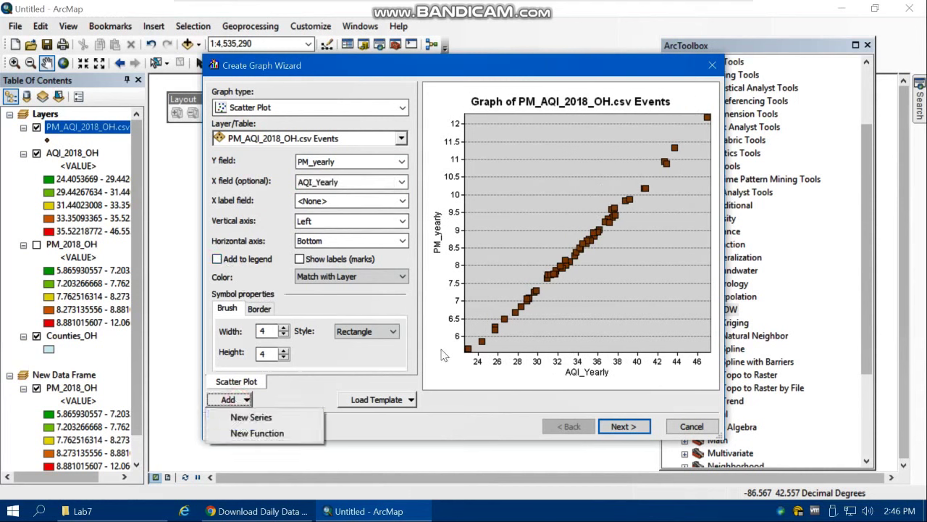
pyautogui.click(257, 433)
pyautogui.click(265, 106)
pyautogui.click(265, 107)
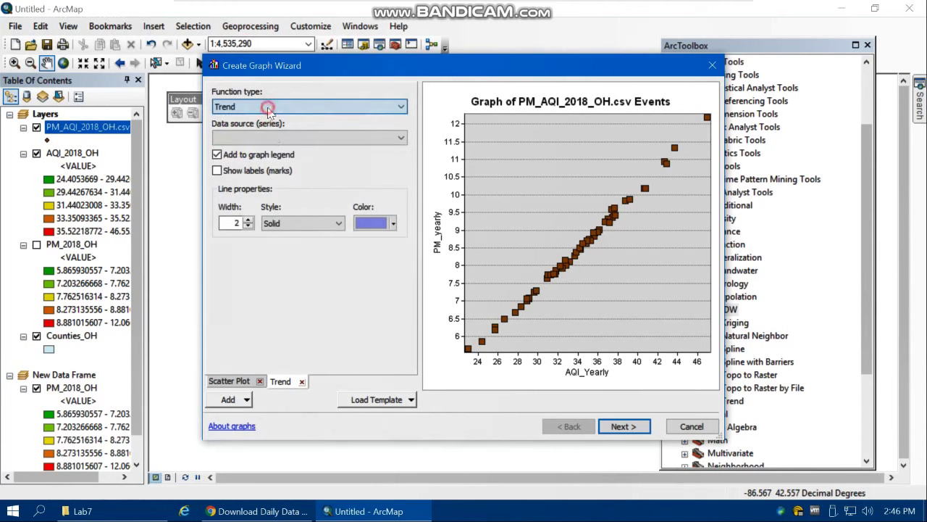
pyautogui.click(267, 137)
pyautogui.click(268, 152)
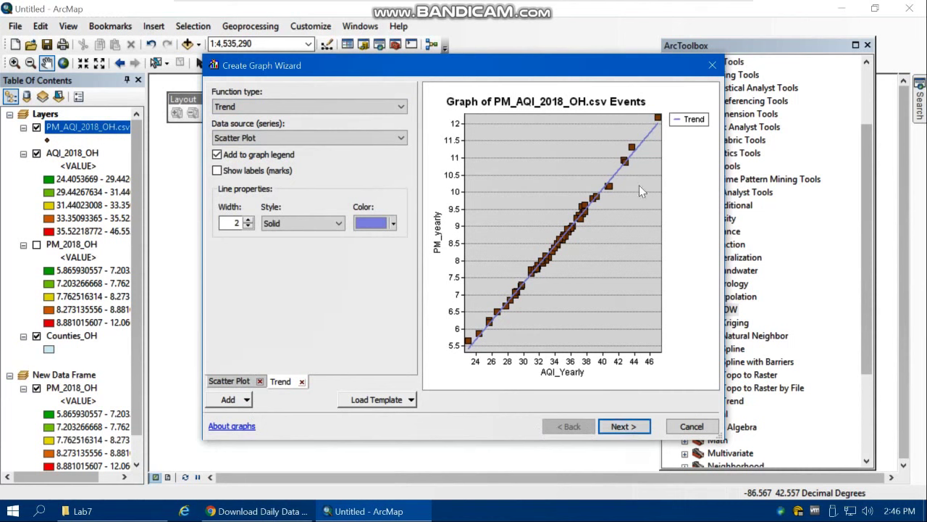
# Title the graph's vertical axis "PM_ 2018" and its horizontal axis "AQI_2018".
pyautogui.click(623, 426)
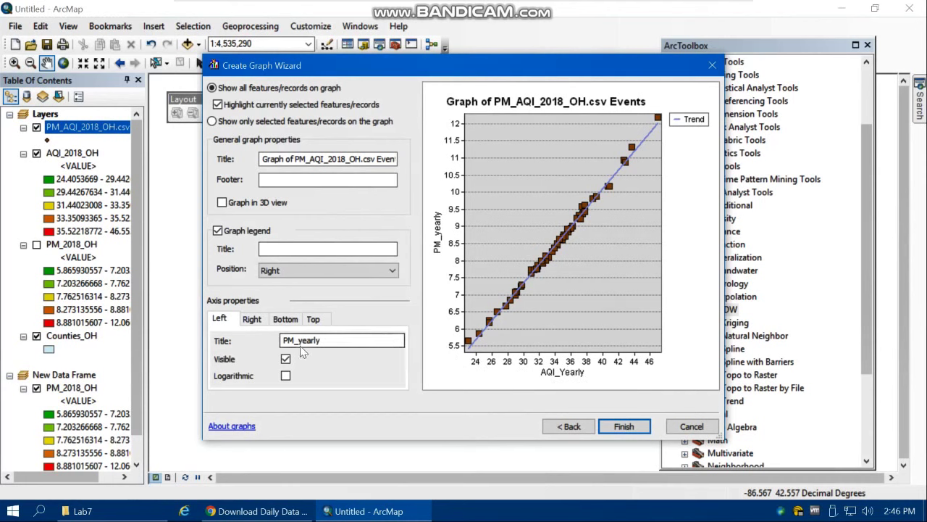
pyautogui.click(327, 342)
pyautogui.press('BackSpace')
pyautogui.press('BackSpace')
pyautogui.press('BackSpace')
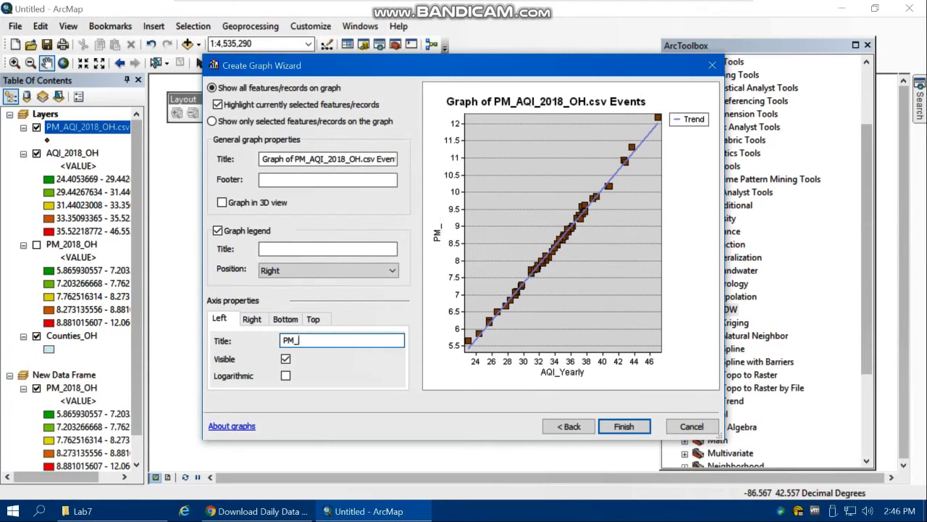
pyautogui.write('2018')
pyautogui.click(284, 319)
pyautogui.click(341, 339)
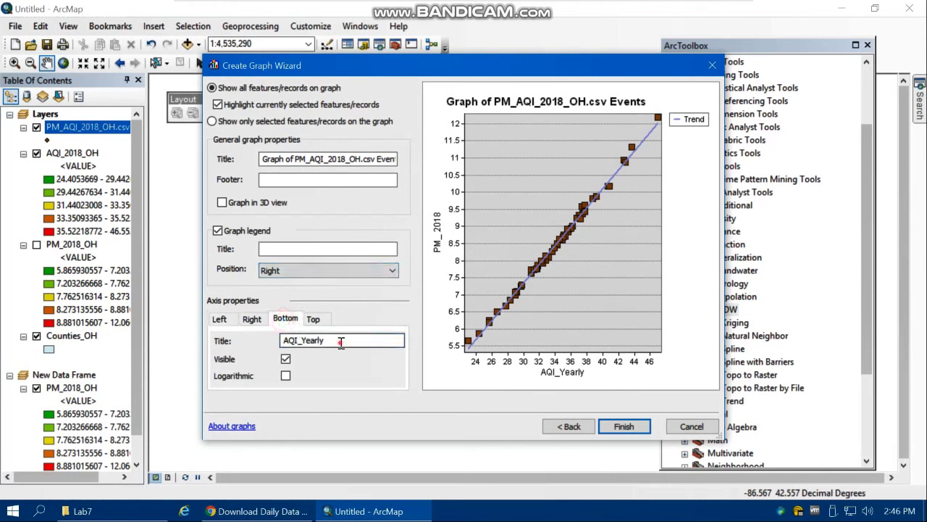
pyautogui.moveTo(301, 340); pyautogui.dragTo(378, 337)
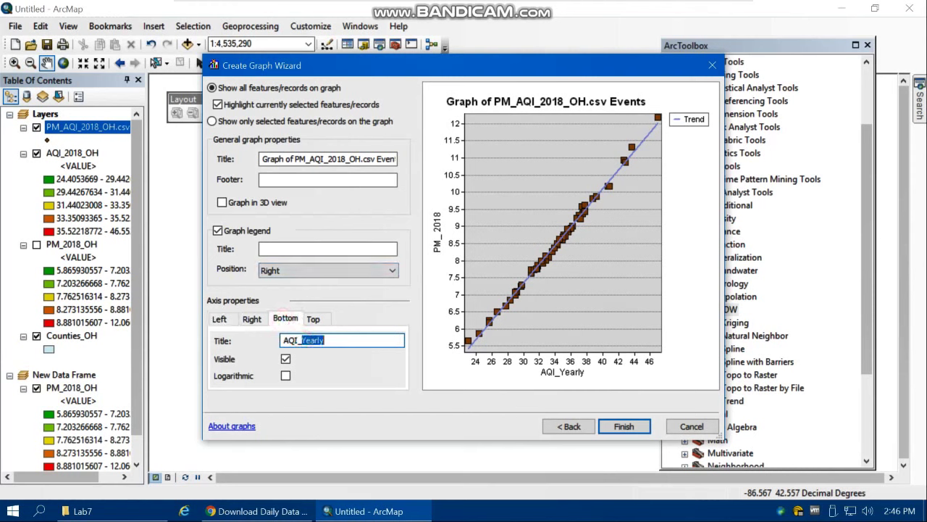
pyautogui.write('2018')
# Hide the graph's right axis and legend, and finish creating the graph.
pyautogui.click(248, 321)
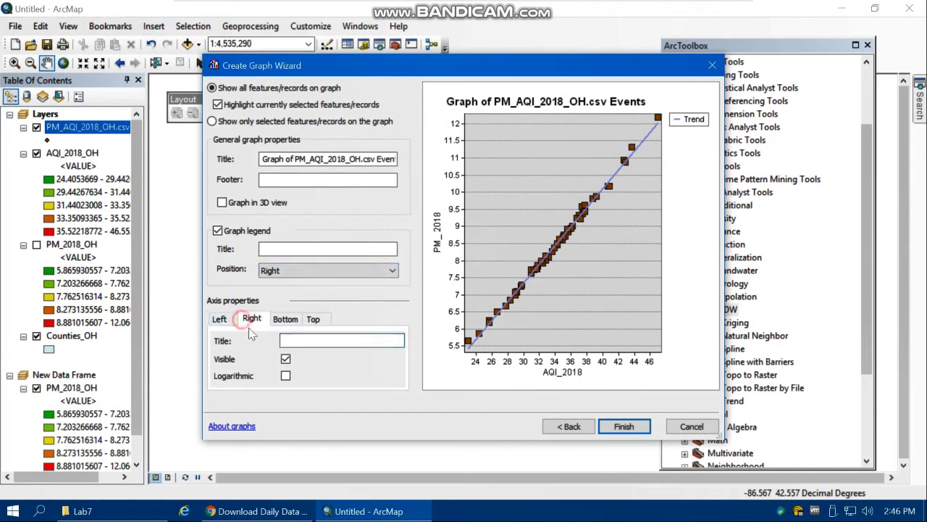
pyautogui.click(286, 358)
pyautogui.click(219, 231)
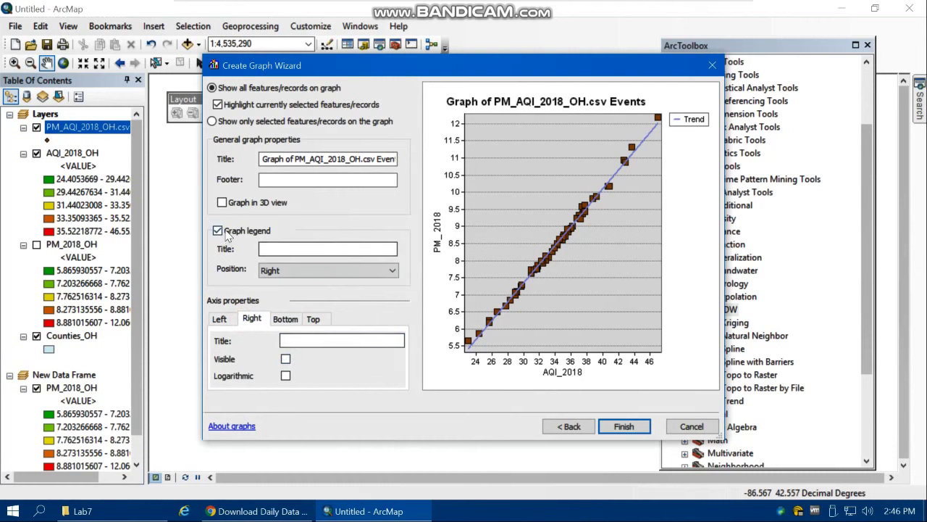
pyautogui.click(624, 426)
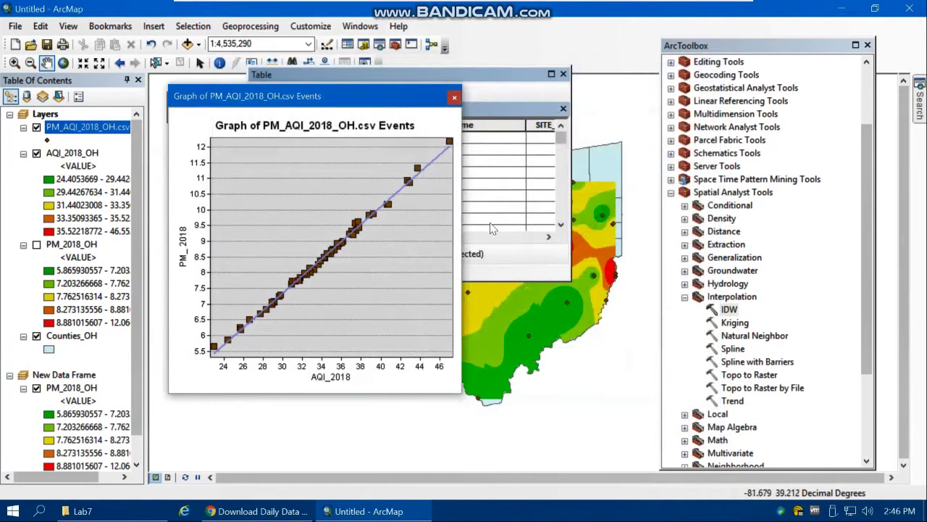
# Copy the scatter plot as a graphic, paste it into the layout, and place it beside the upper data frame's map.
pyautogui.rightClick(391, 202)
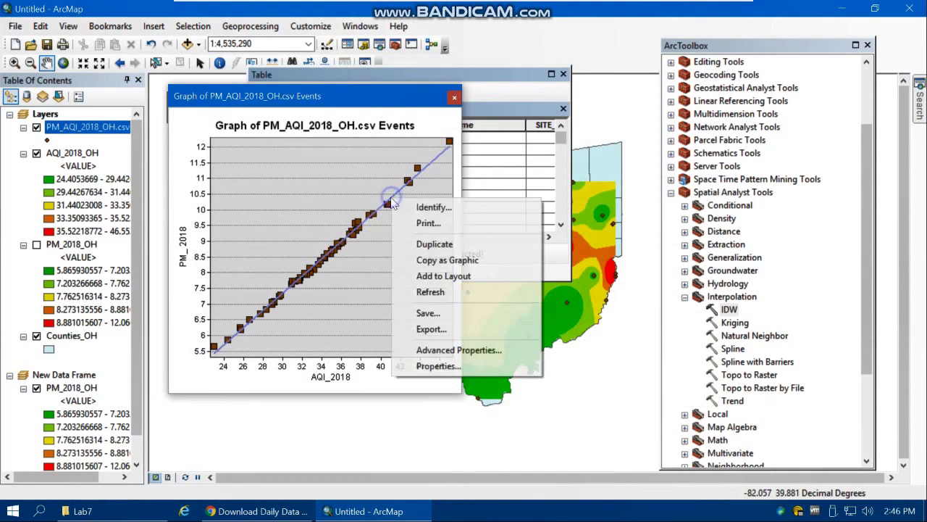
pyautogui.click(442, 260)
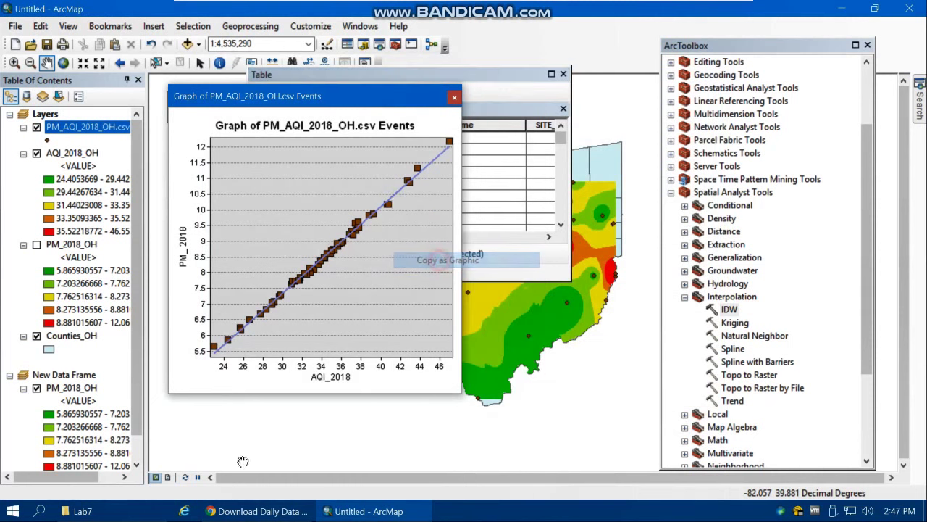
pyautogui.click(168, 477)
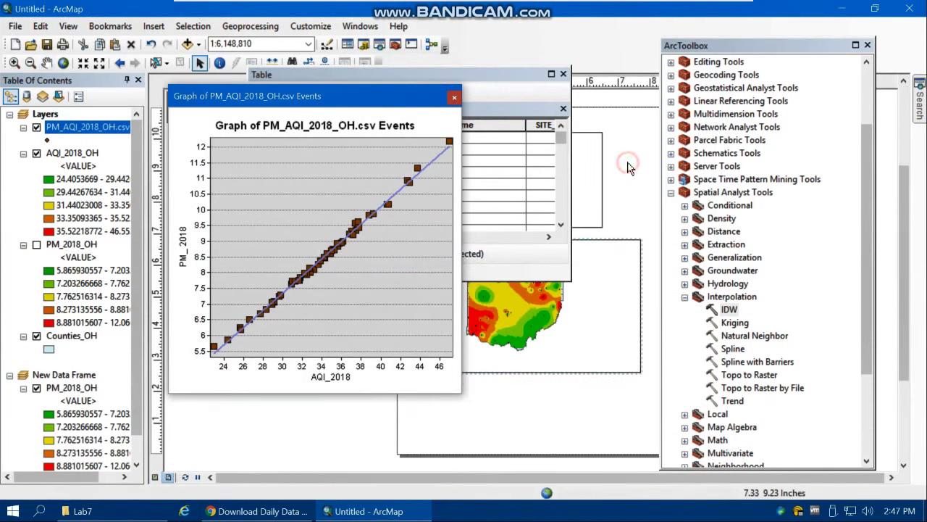
pyautogui.click(563, 74)
pyautogui.click(627, 158)
pyautogui.rightClick(628, 160)
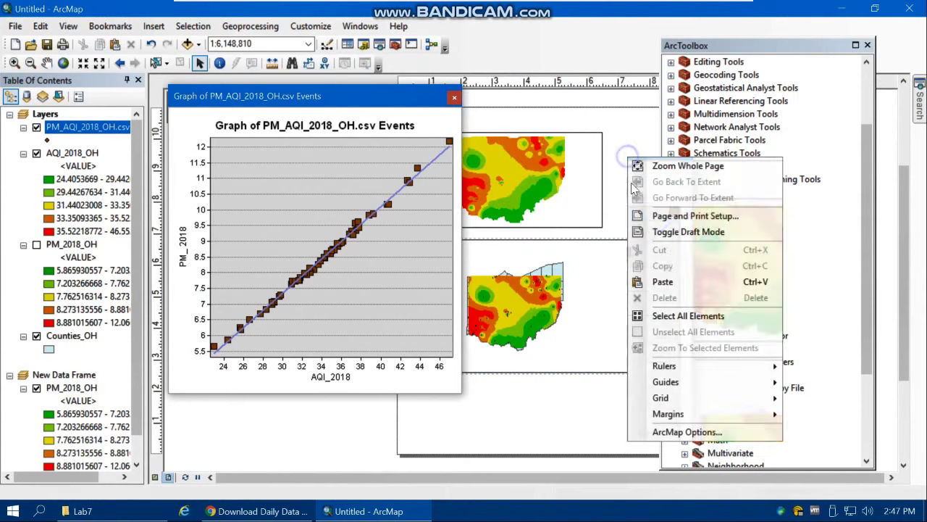
pyautogui.click(669, 283)
pyautogui.moveTo(532, 275); pyautogui.dragTo(627, 201)
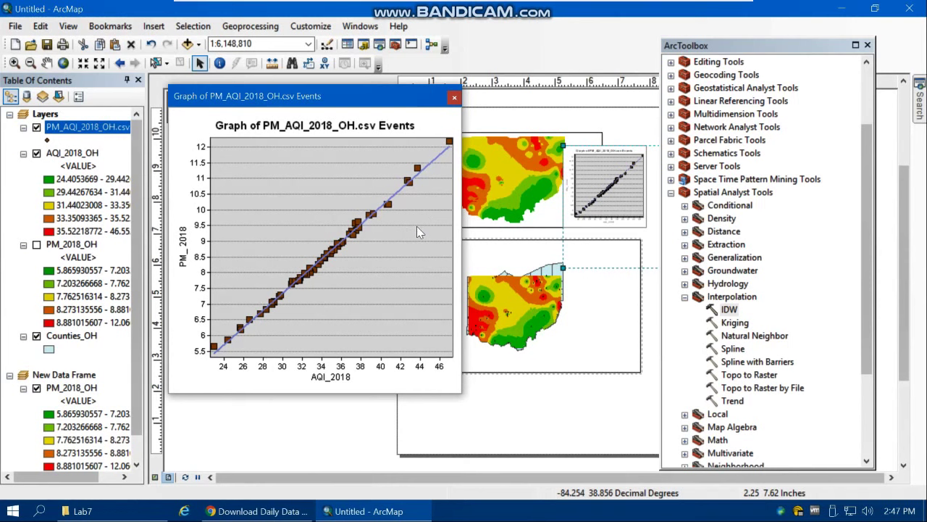
# Reopen the PM_AQI_2018_OH.csv Events attribute table and view the statistics of the AQI_Yearly and PM_yearly fields.
pyautogui.rightClick(76, 134)
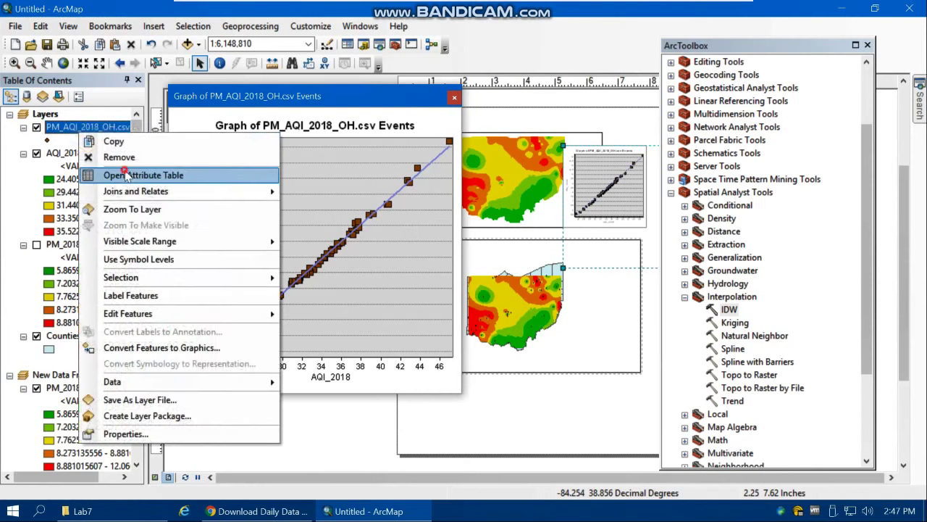
pyautogui.click(127, 174)
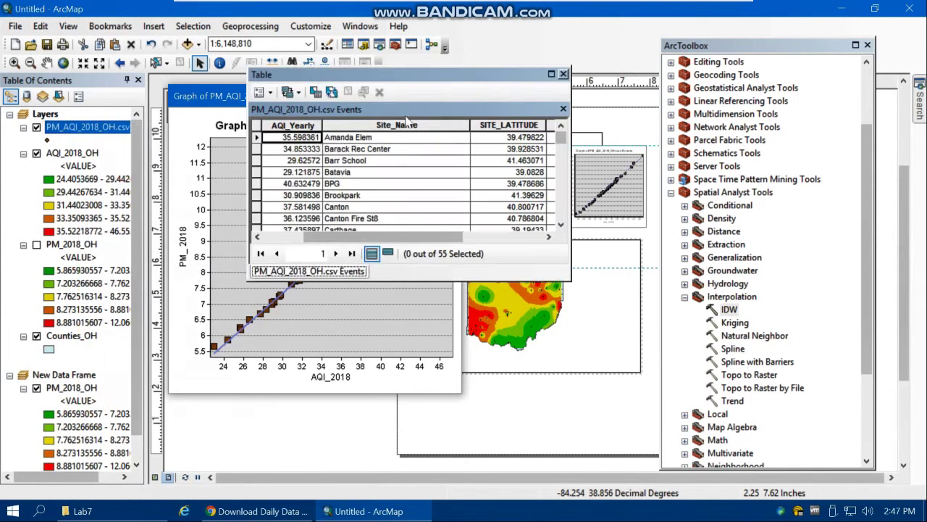
pyautogui.rightClick(292, 125)
pyautogui.click(333, 197)
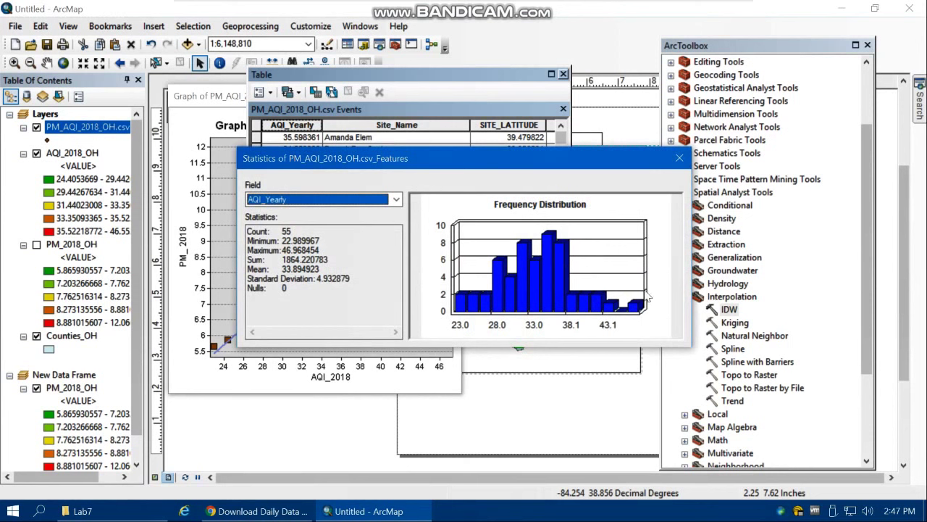
pyautogui.click(396, 200)
pyautogui.click(298, 215)
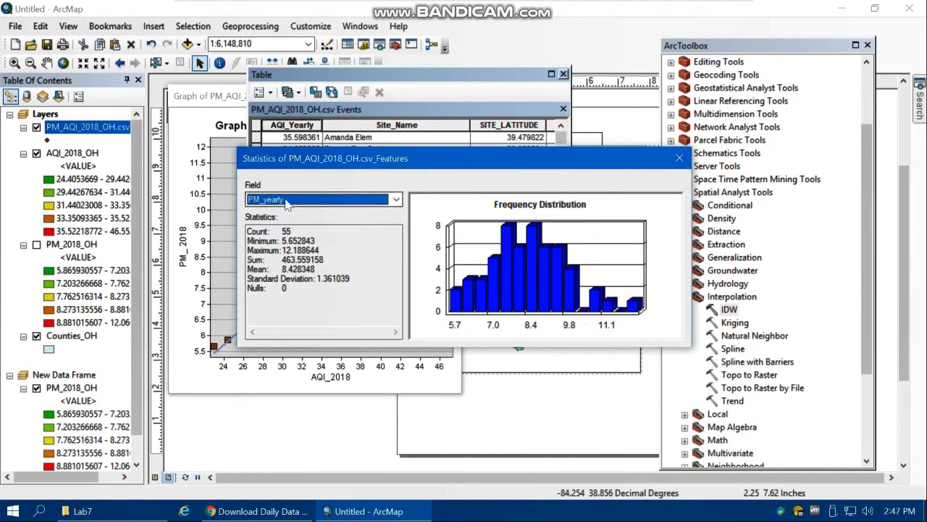
pyautogui.click(296, 234)
pyautogui.doubleClick(251, 232)
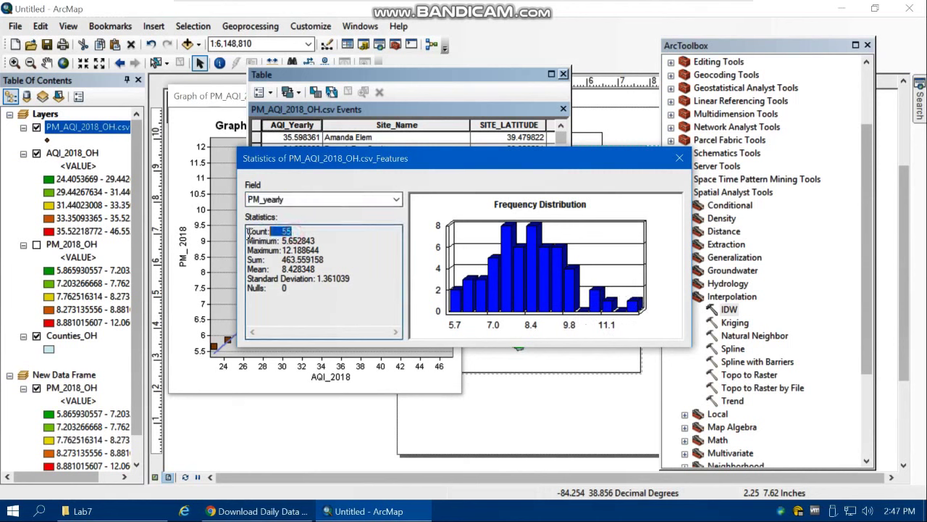
pyautogui.click(280, 232)
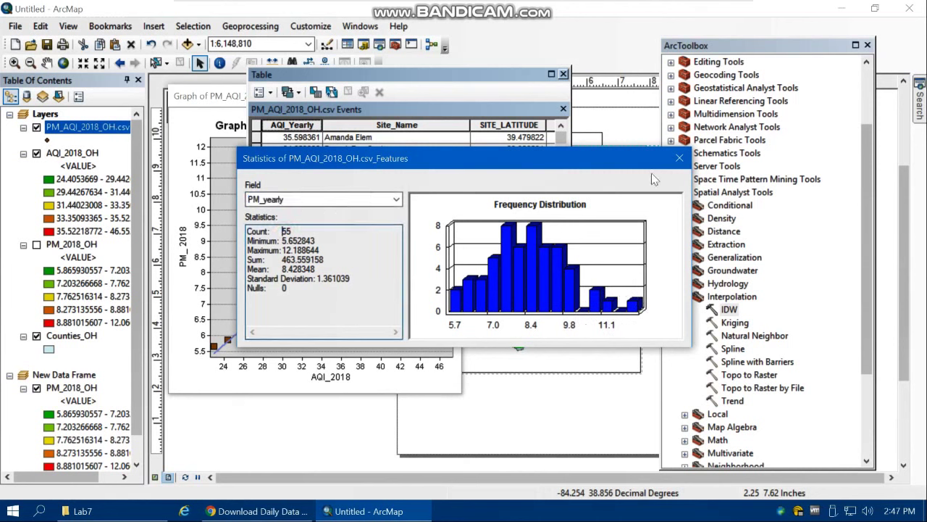